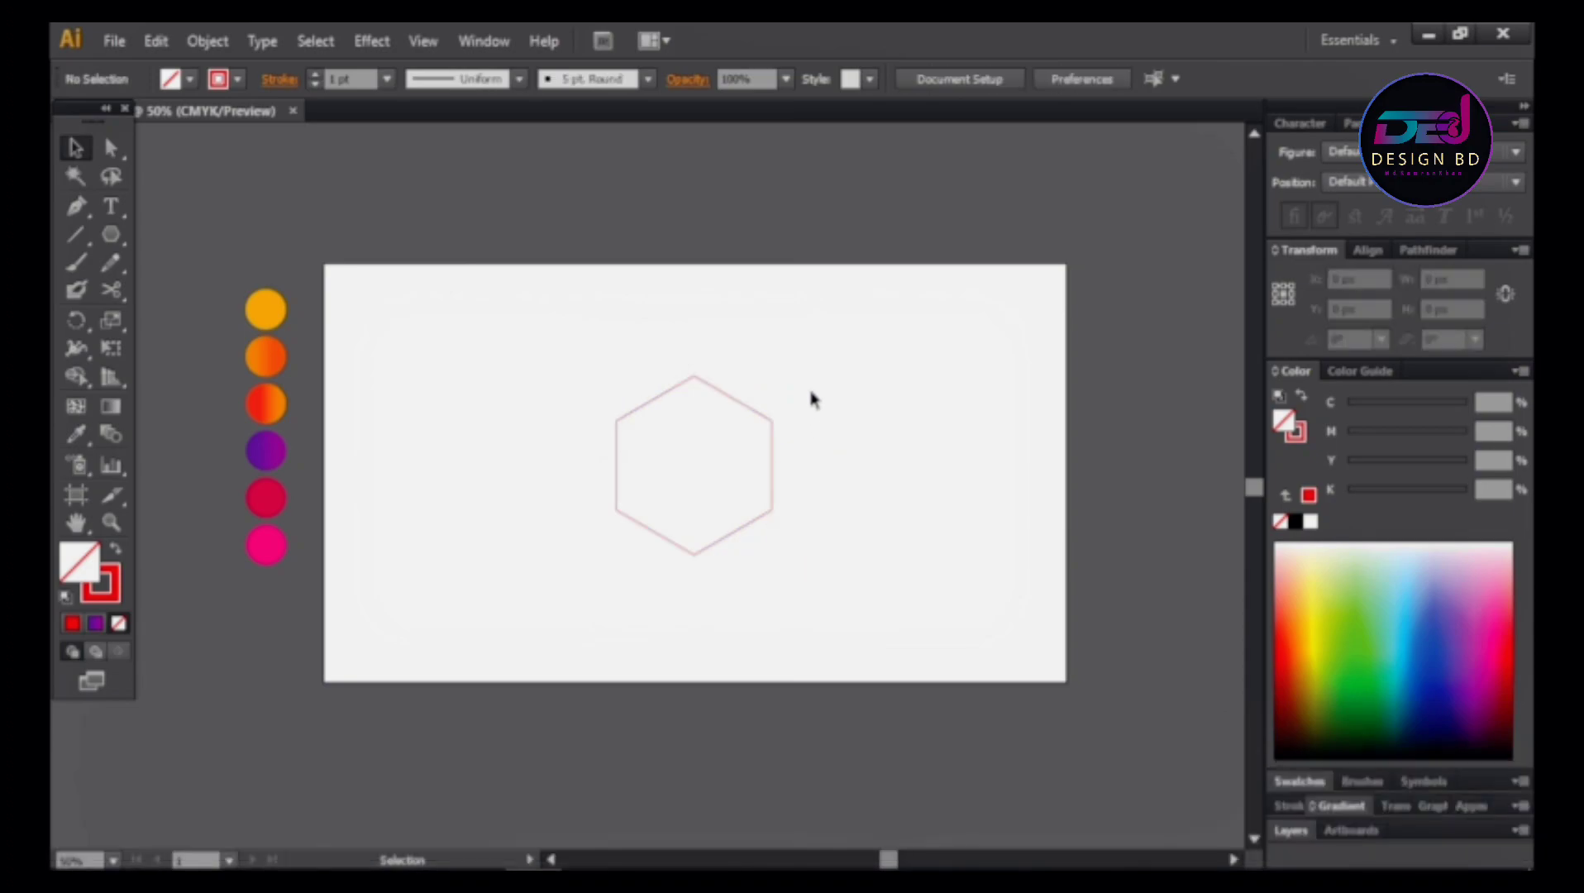
Draw three straight lines connecting the opposite corners of the hexagon with the Line Segment tool
{"action": "key", "text": "ctrl+KP_Add"}
{"action": "key", "text": "ctrl+KP_Add"}
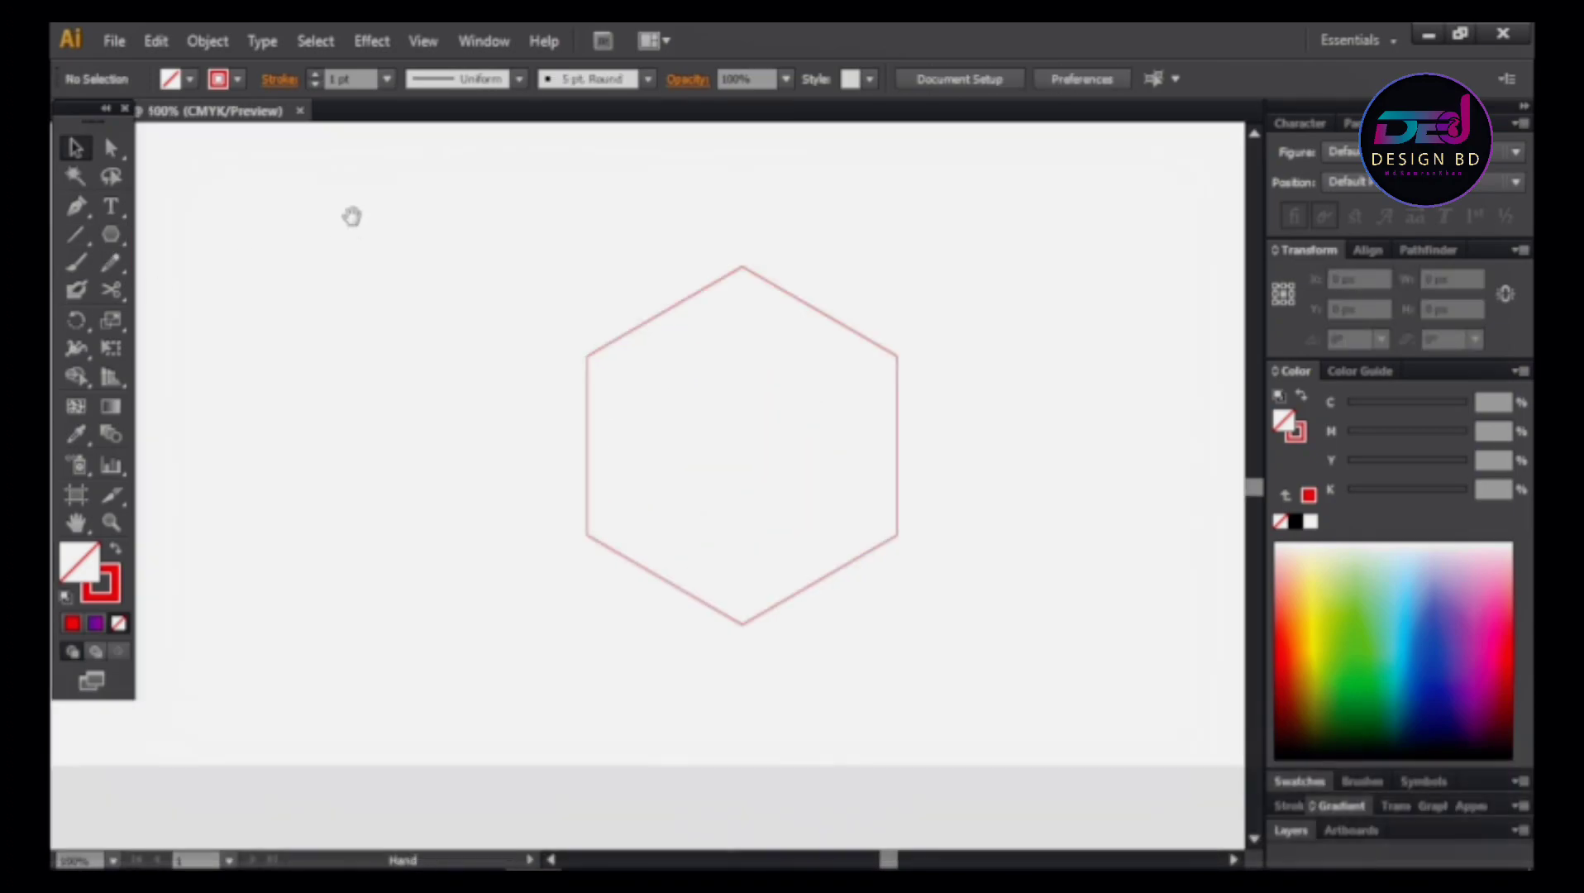
{"action": "left_click_drag", "start_coordinate": [897, 357], "coordinate": [588, 535]}
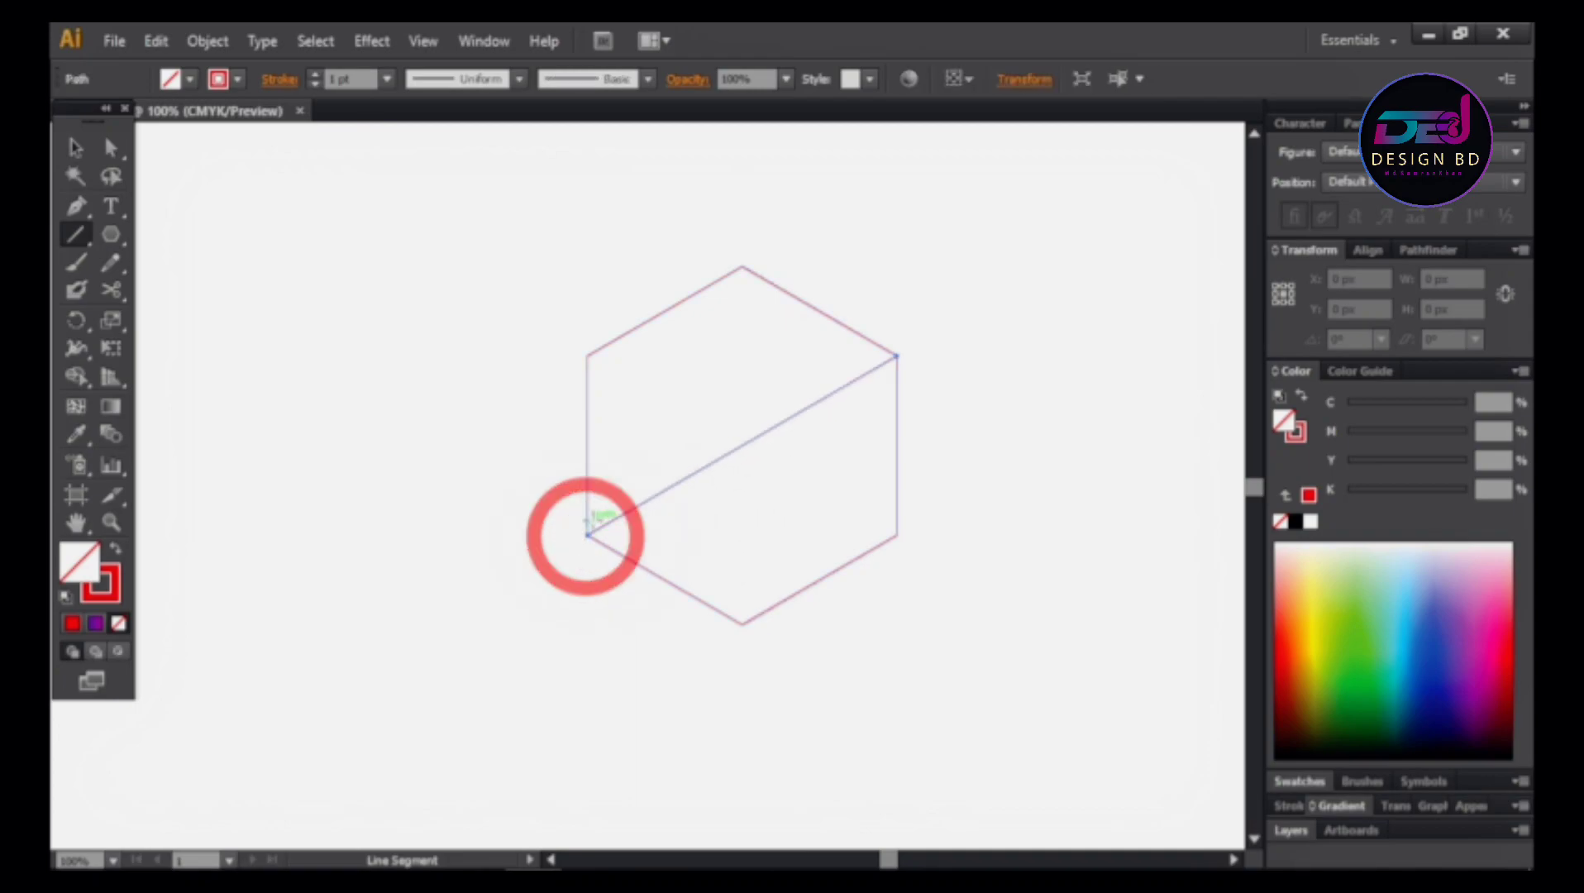
{"action": "left_click_drag", "start_coordinate": [588, 356], "coordinate": [897, 536]}
{"action": "left_click_drag", "start_coordinate": [743, 267], "coordinate": [742, 624]}
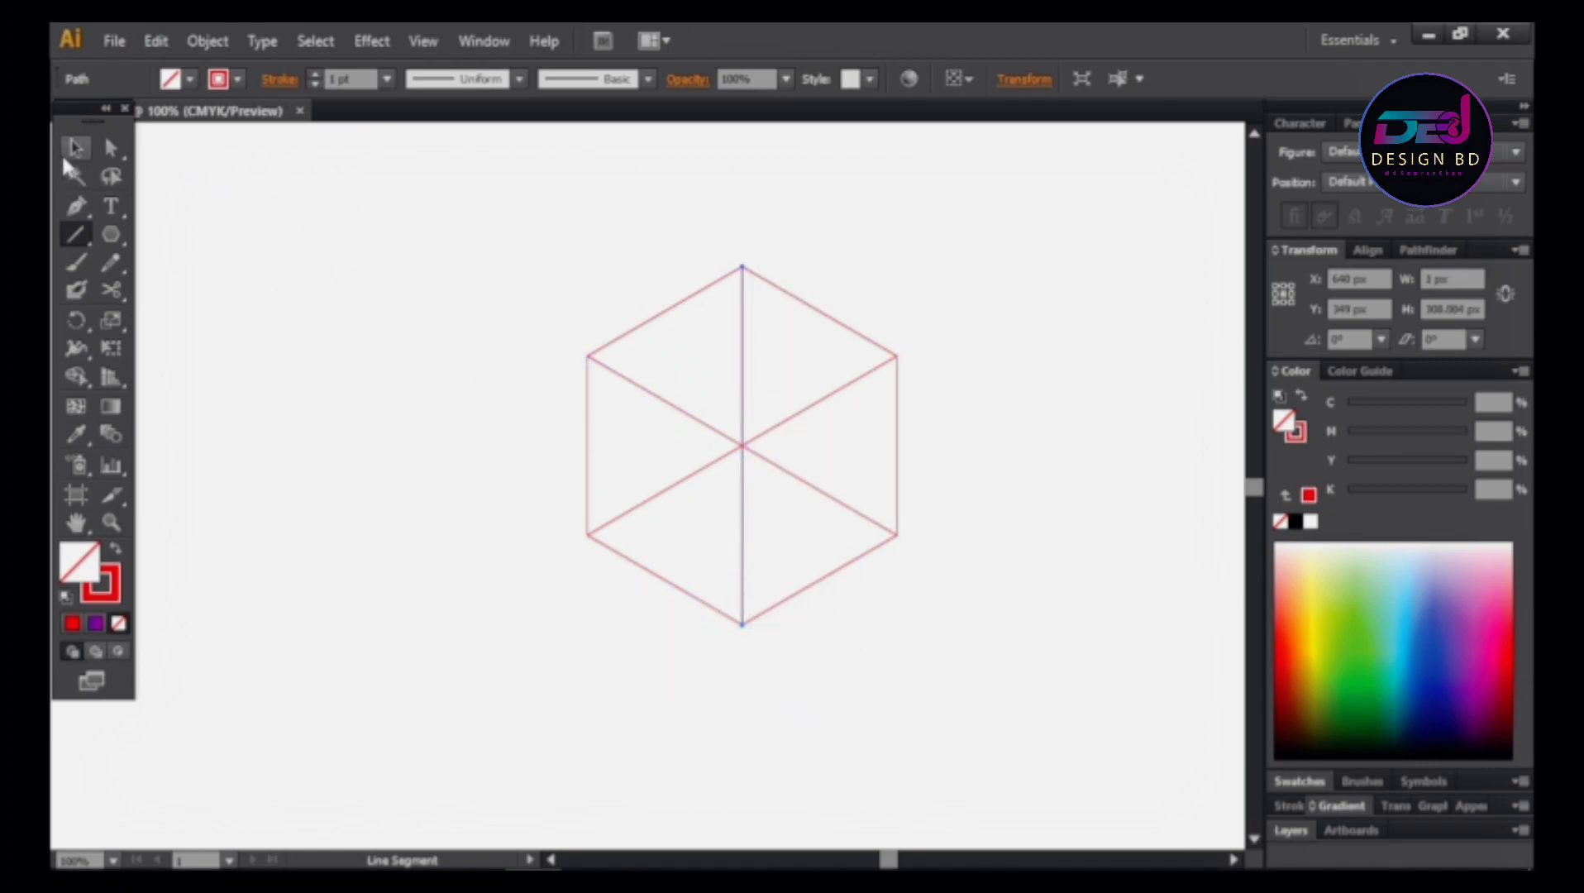
Select the hexagon with its three diagonals and divide it into six separate triangles using the Shape Builder
{"action": "left_click", "coordinate": [75, 148]}
{"action": "left_click", "coordinate": [593, 400]}
{"action": "left_click_drag", "start_coordinate": [555, 270], "coordinate": [997, 645]}
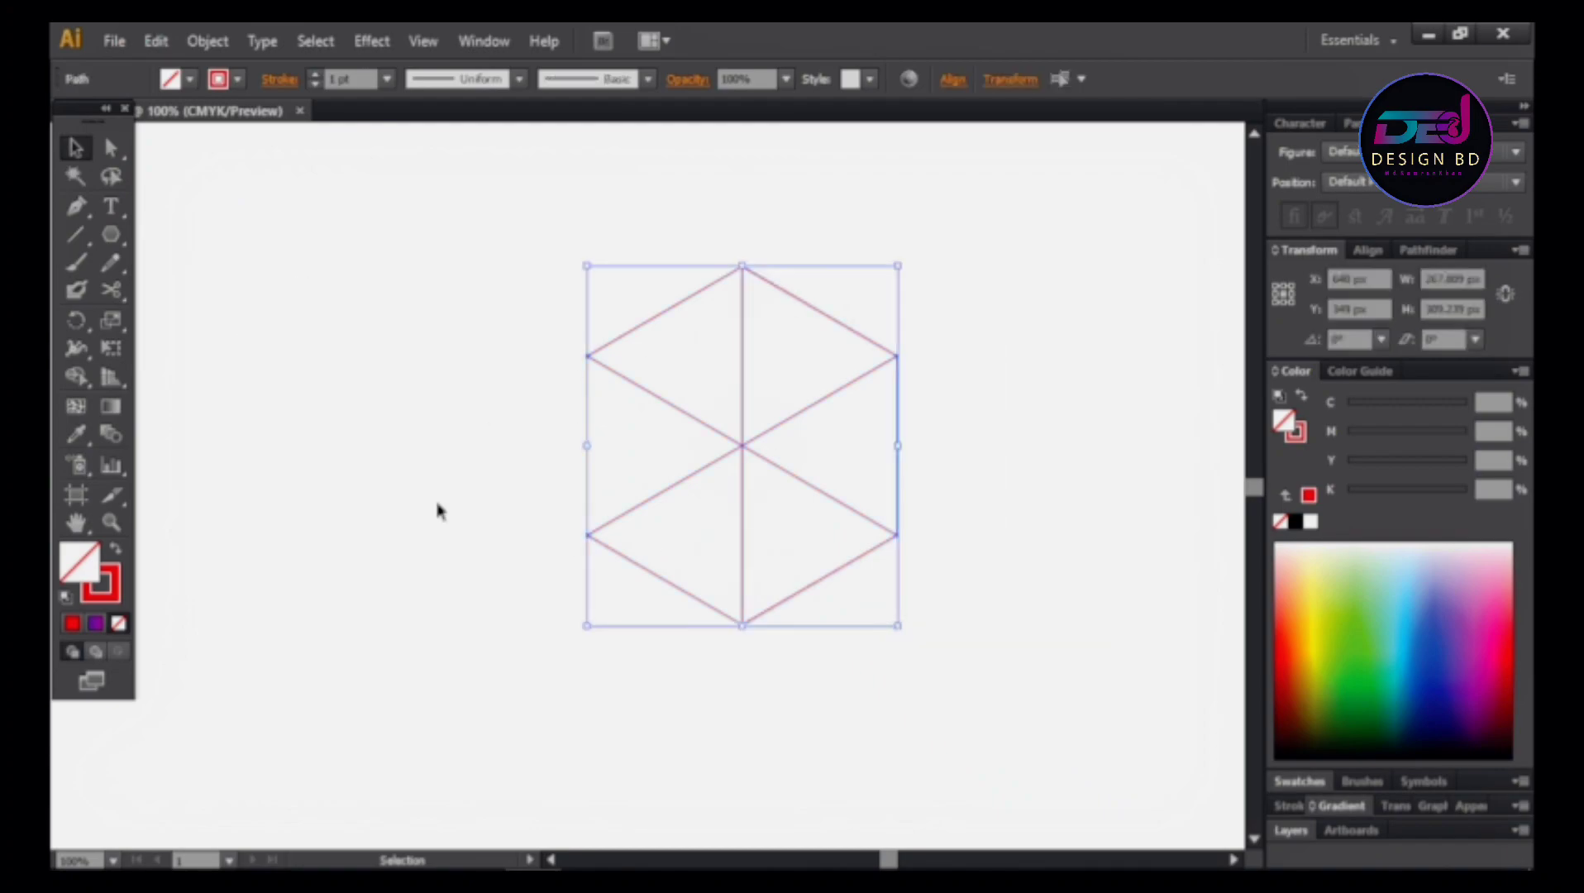
{"action": "left_click", "coordinate": [77, 379]}
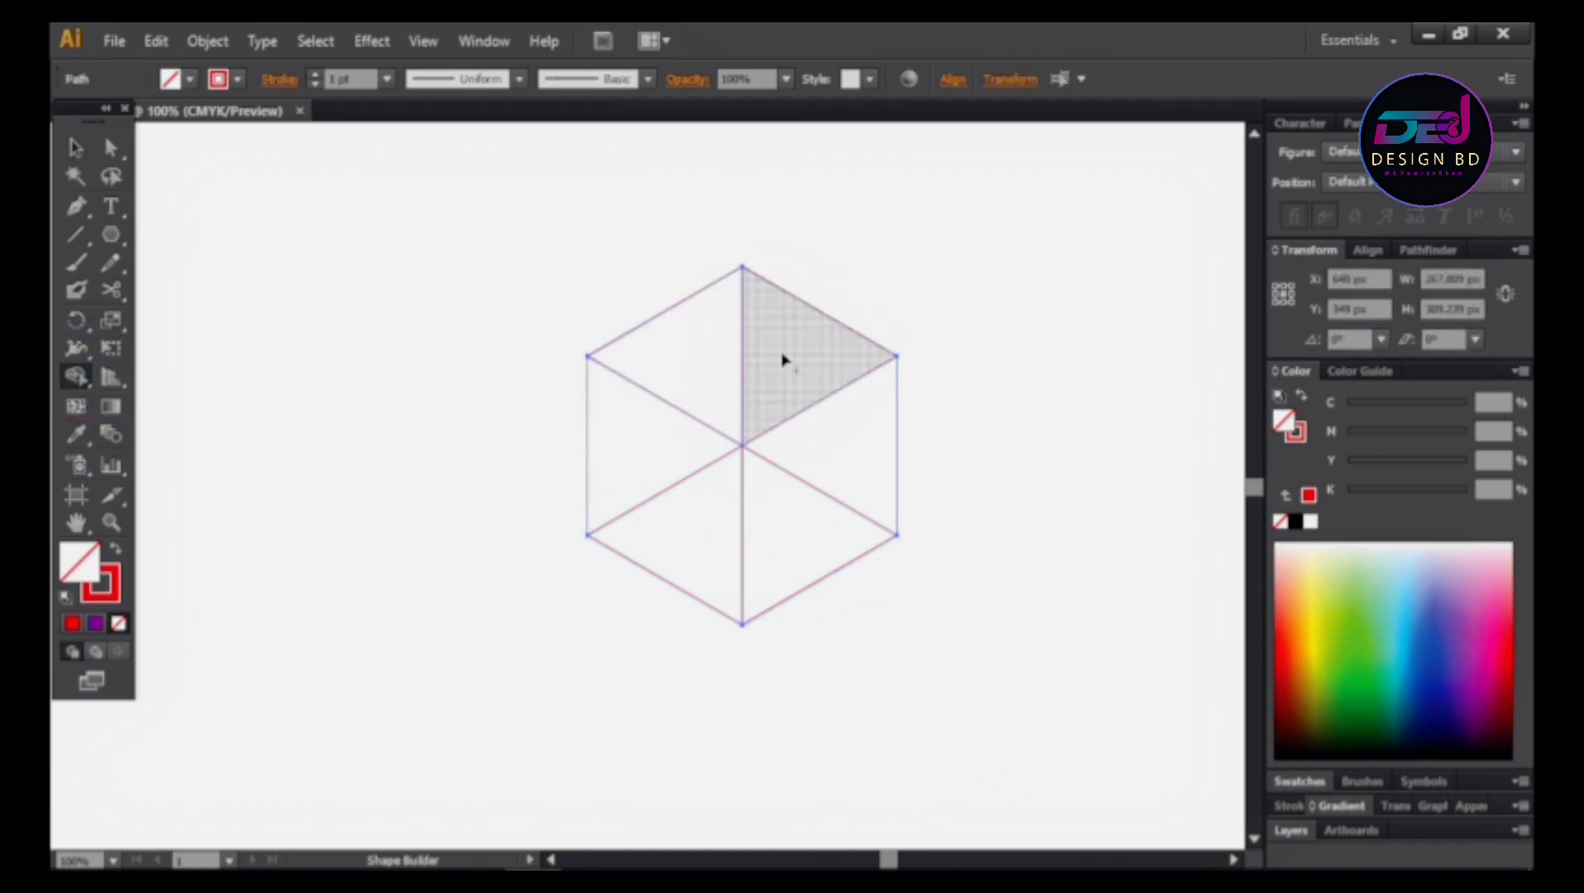
{"action": "left_click", "coordinate": [771, 555]}
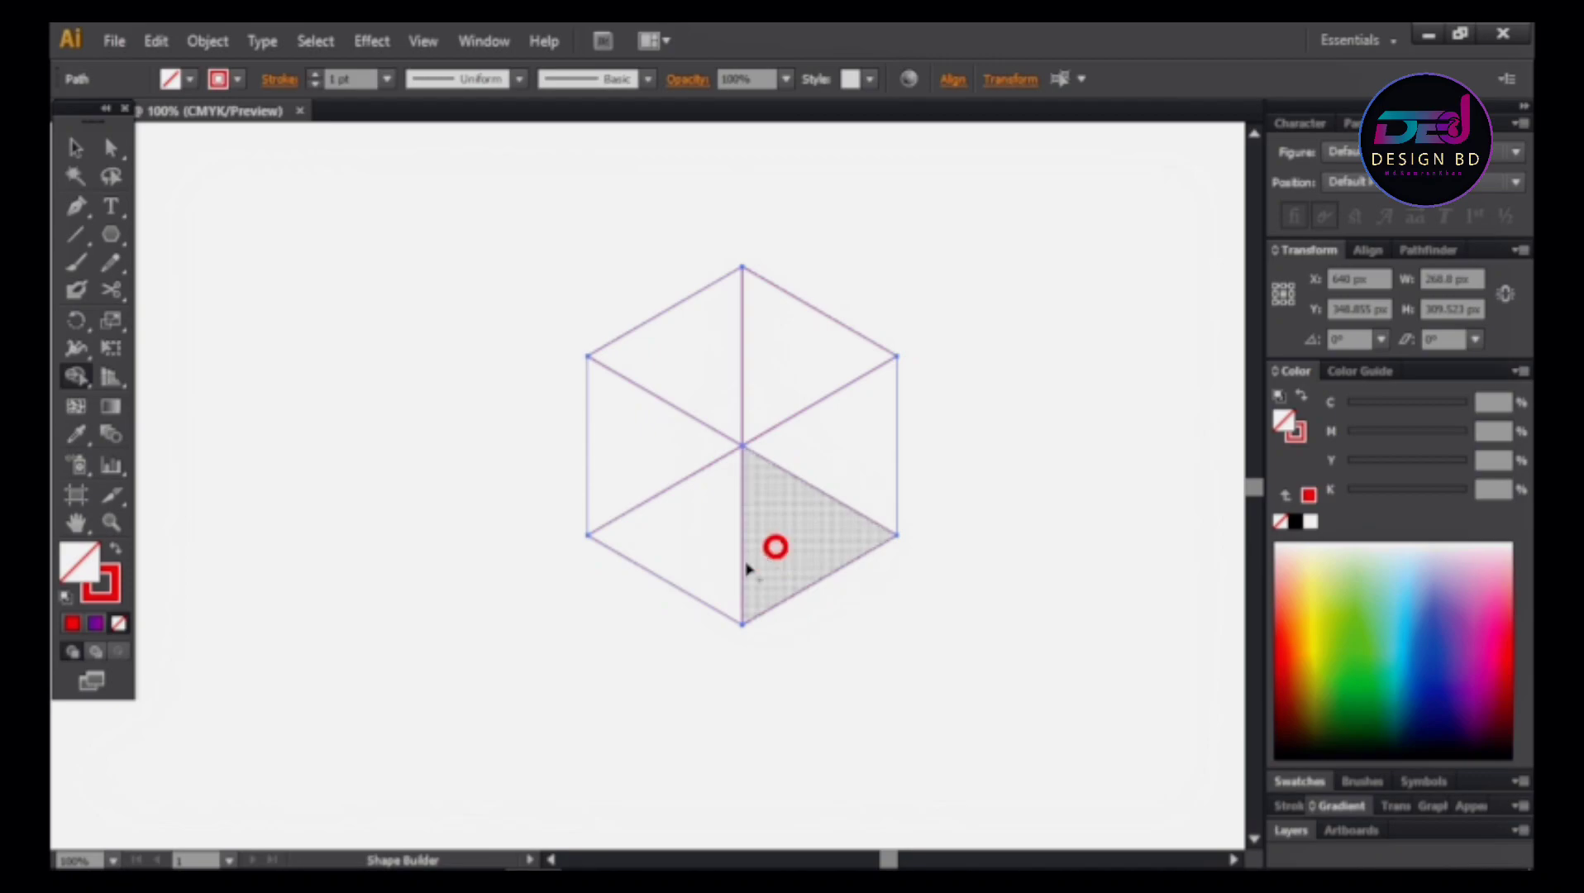
Move the hexagon's left triangle straight up so it rests against the upper-left triangle's outer edge
{"action": "left_click", "coordinate": [76, 149]}
{"action": "left_click", "coordinate": [276, 548]}
{"action": "mouse_move", "coordinate": [589, 474]}
{"action": "left_mouse_down"}
{"action": "mouse_move", "coordinate": [573, 445]}
{"action": "mouse_move", "coordinate": [586, 300]}
{"action": "left_mouse_up"}
{"action": "left_click", "coordinate": [492, 446]}
{"action": "key", "text": "space"}
{"action": "mouse_move", "coordinate": [559, 477]}
{"action": "left_mouse_down"}
{"action": "mouse_move", "coordinate": [600, 481]}
{"action": "mouse_move", "coordinate": [559, 496]}
{"action": "left_mouse_up"}
{"action": "key", "text": "ctrl+minus"}
{"action": "left_click_drag", "start_coordinate": [633, 422], "coordinate": [741, 406]}
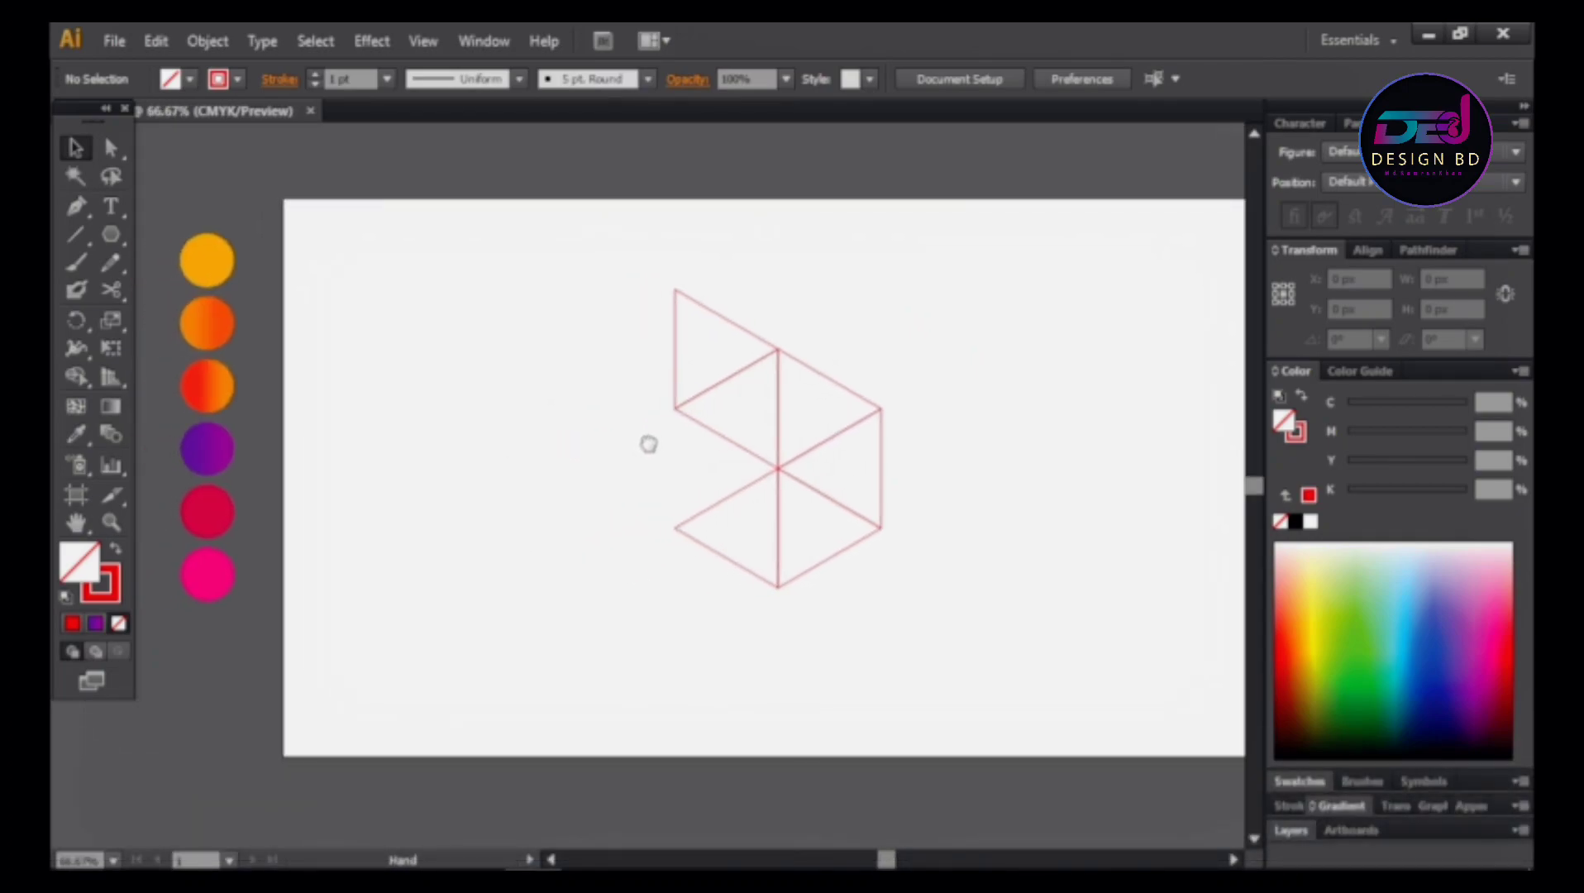
Fill the raised top triangle with the plain yellow-orange sample circle's colour using the Eyedropper
{"action": "left_click_drag", "start_coordinate": [636, 339], "coordinate": [639, 336]}
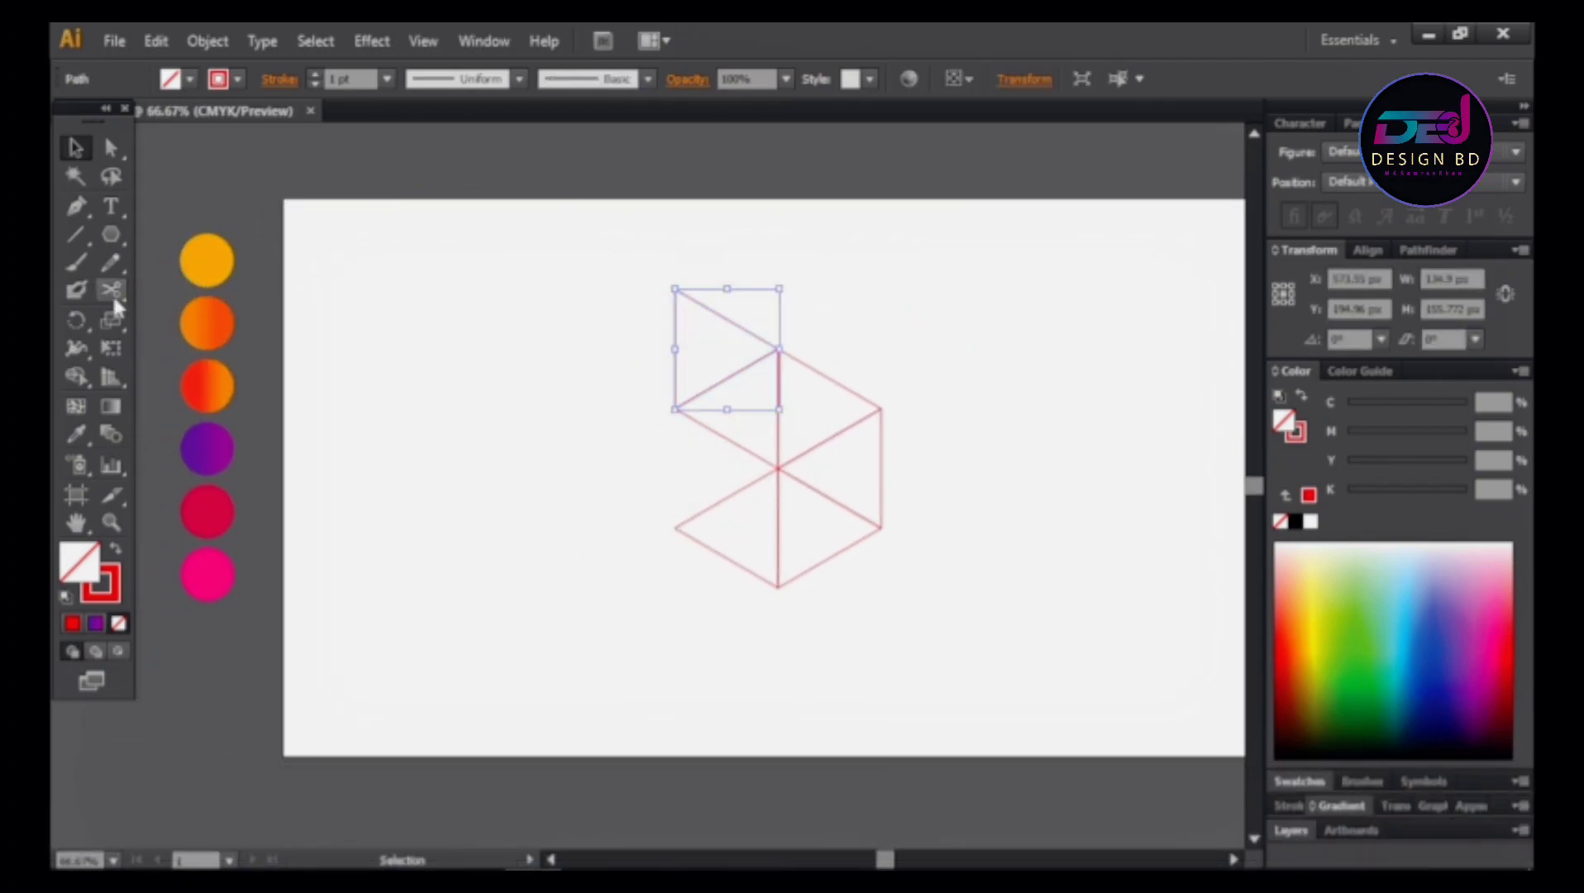
{"action": "key", "text": "i"}
{"action": "left_click", "coordinate": [222, 258]}
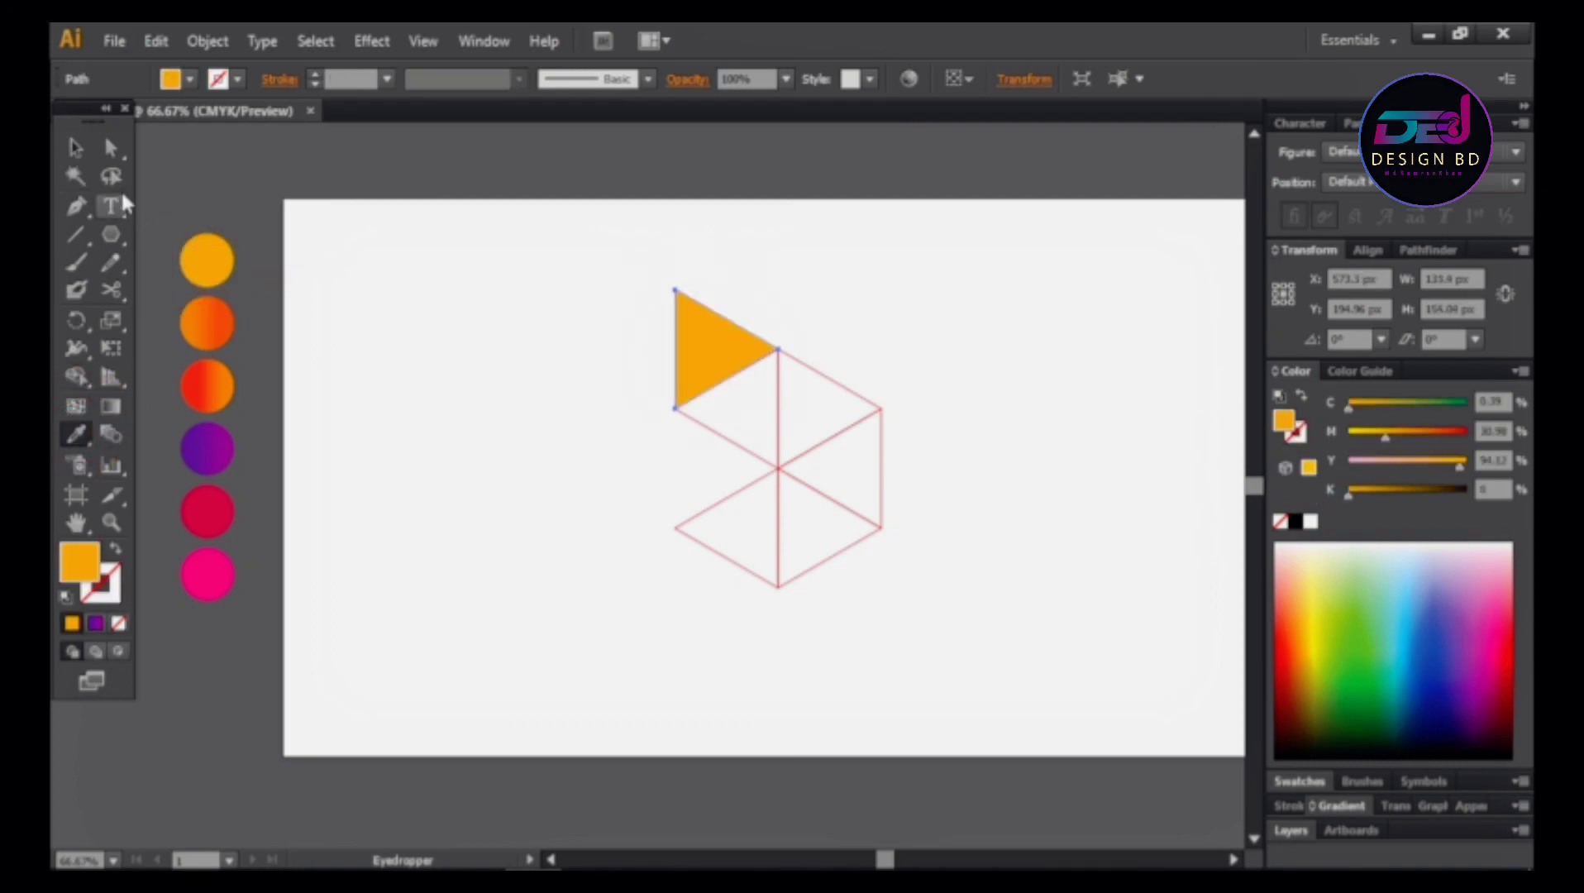
Fill the upper-left triangle with the orange-to-red-orange sample gradient and angle it from the upper right corner down to the lower-left edge
{"action": "left_click", "coordinate": [77, 150]}
{"action": "left_click", "coordinate": [734, 438]}
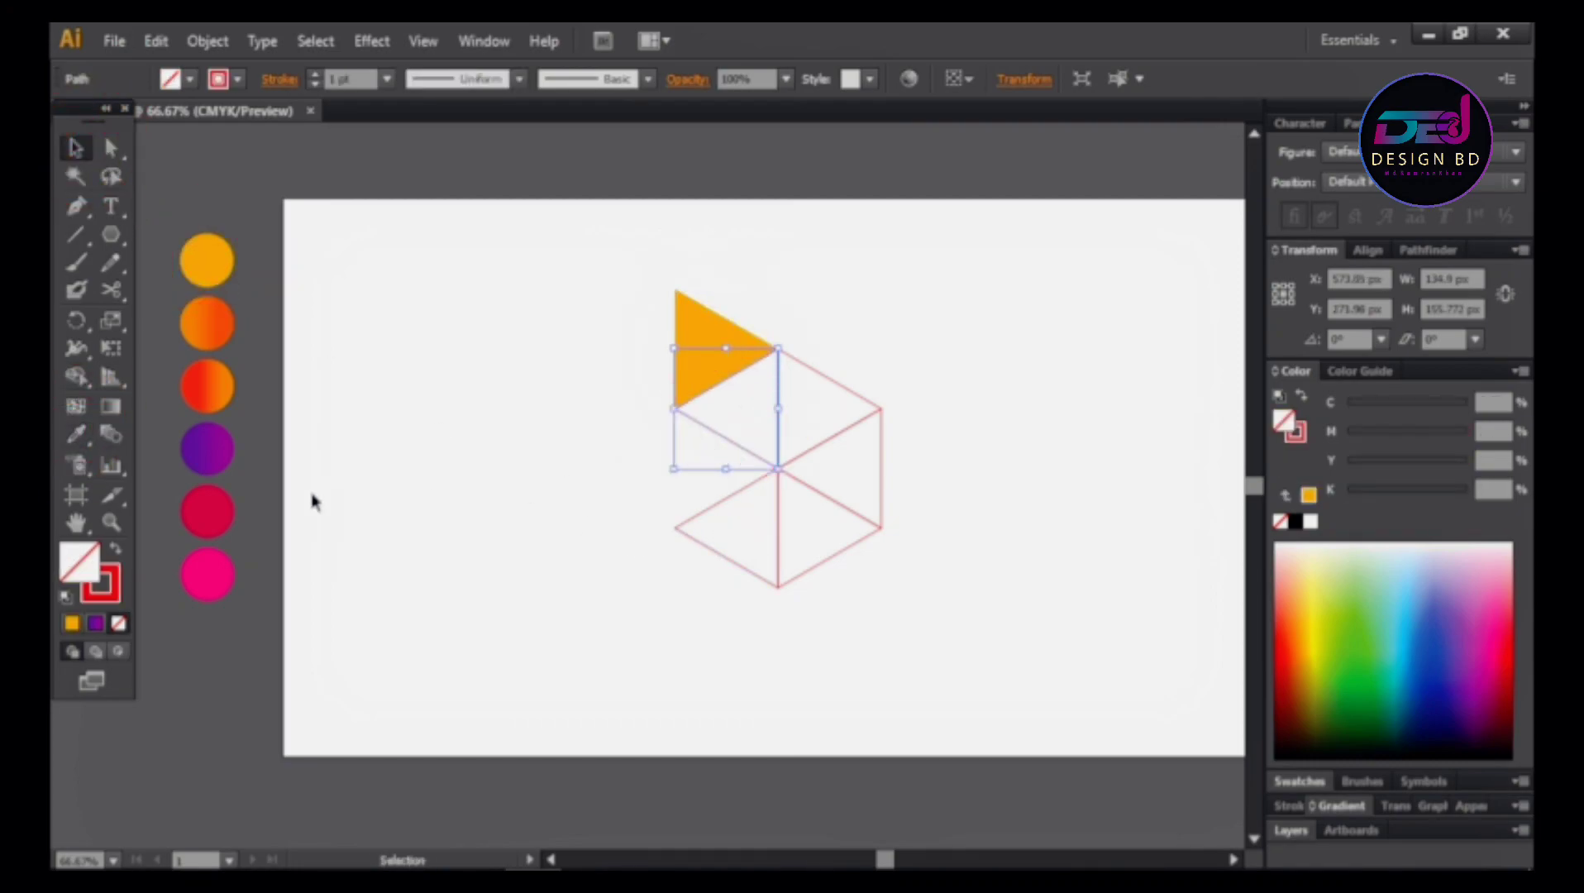
{"action": "left_click", "coordinate": [76, 434]}
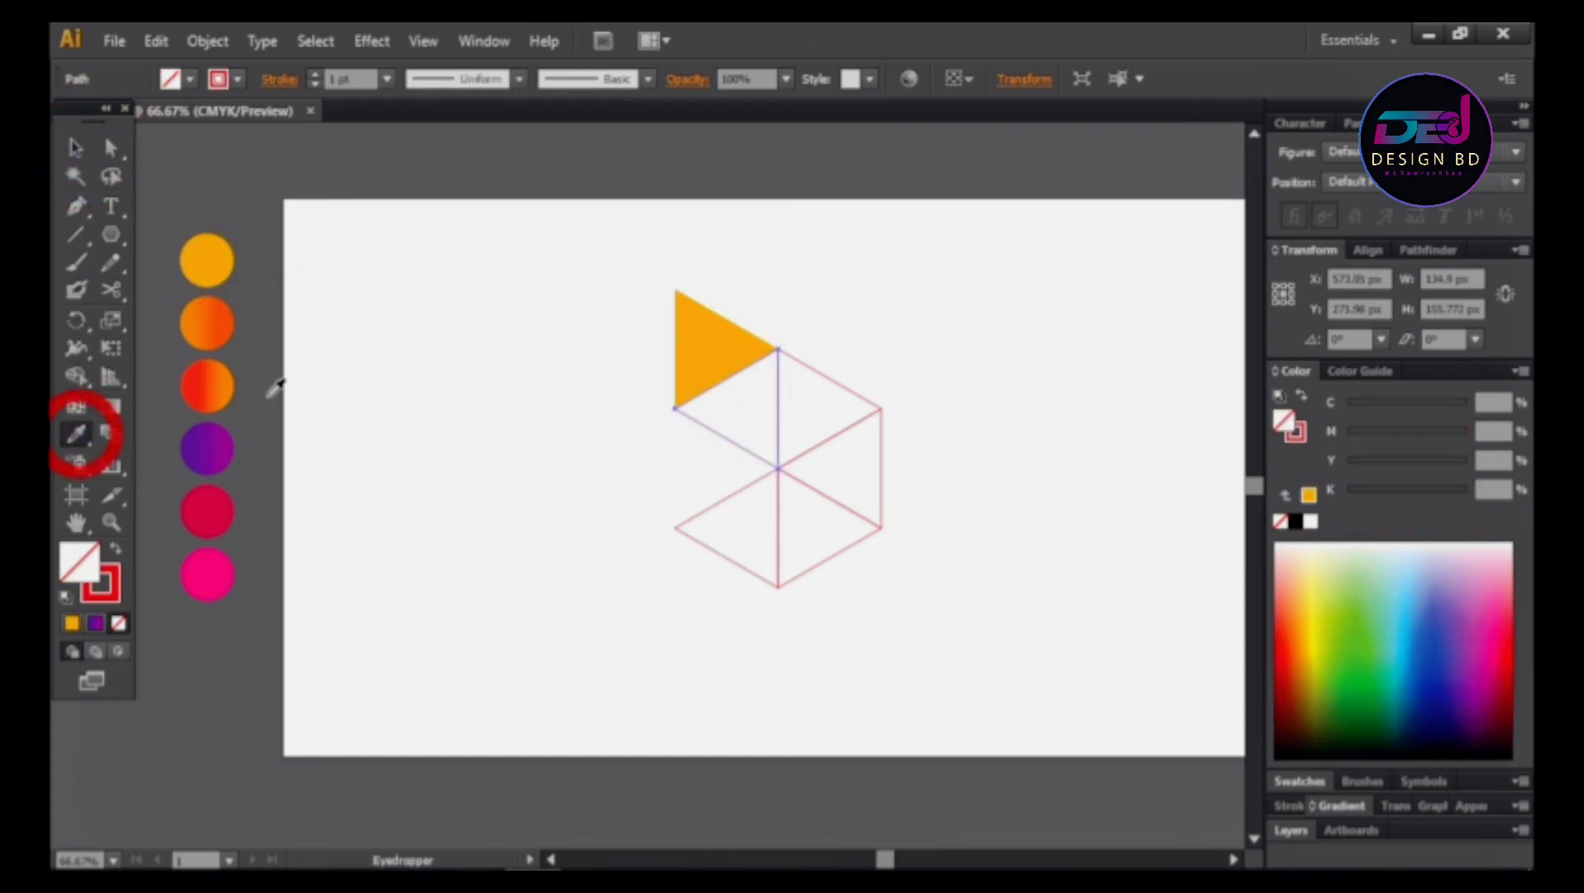
{"action": "left_click", "coordinate": [216, 316]}
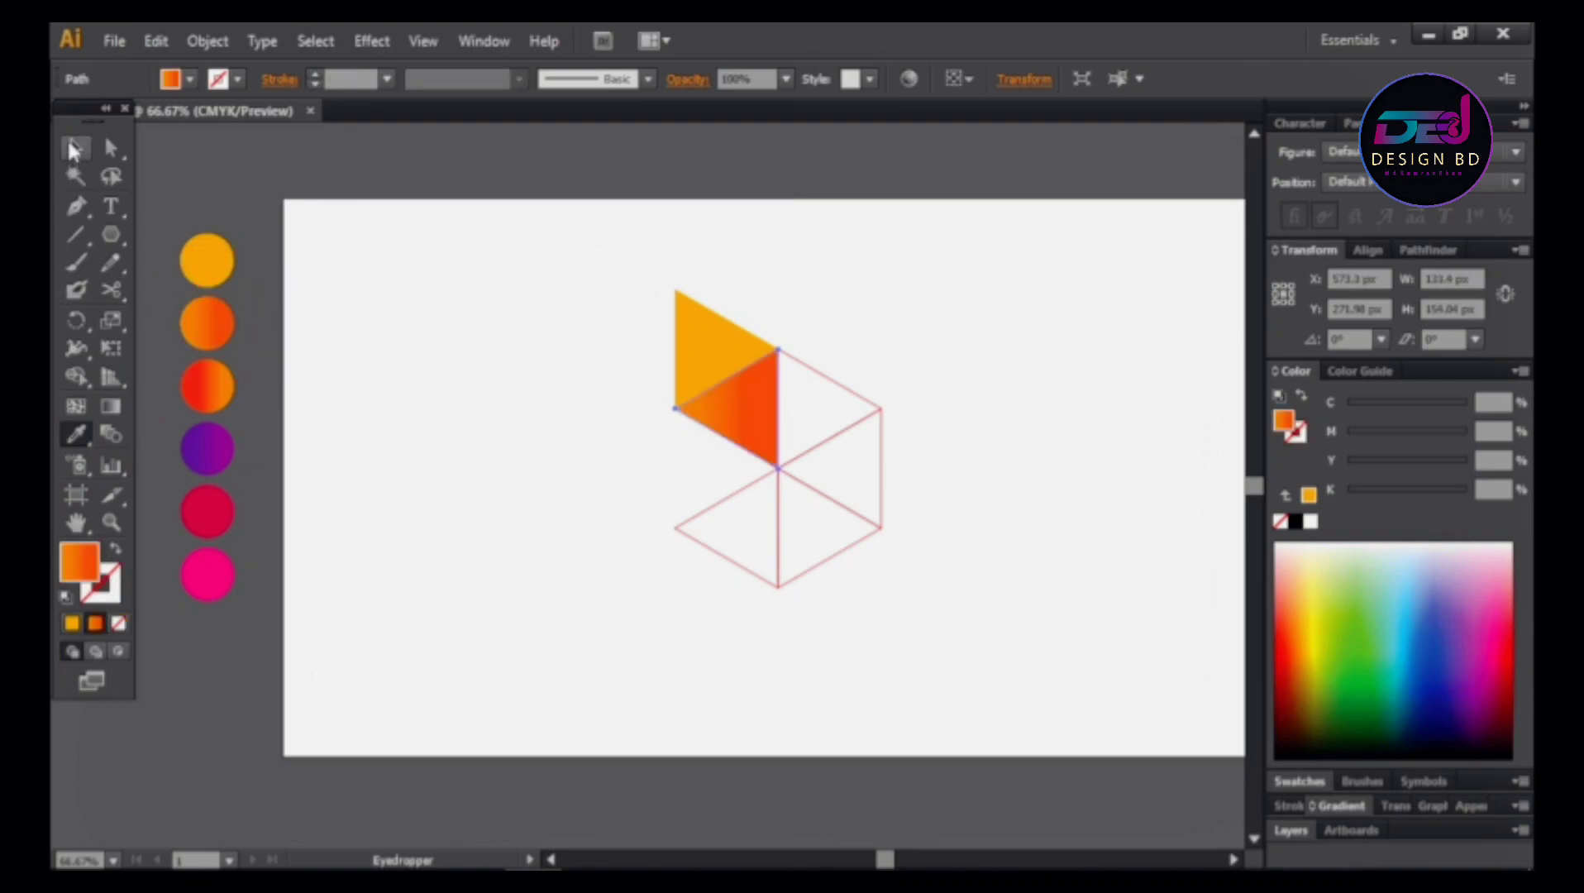
{"action": "left_click", "coordinate": [110, 405]}
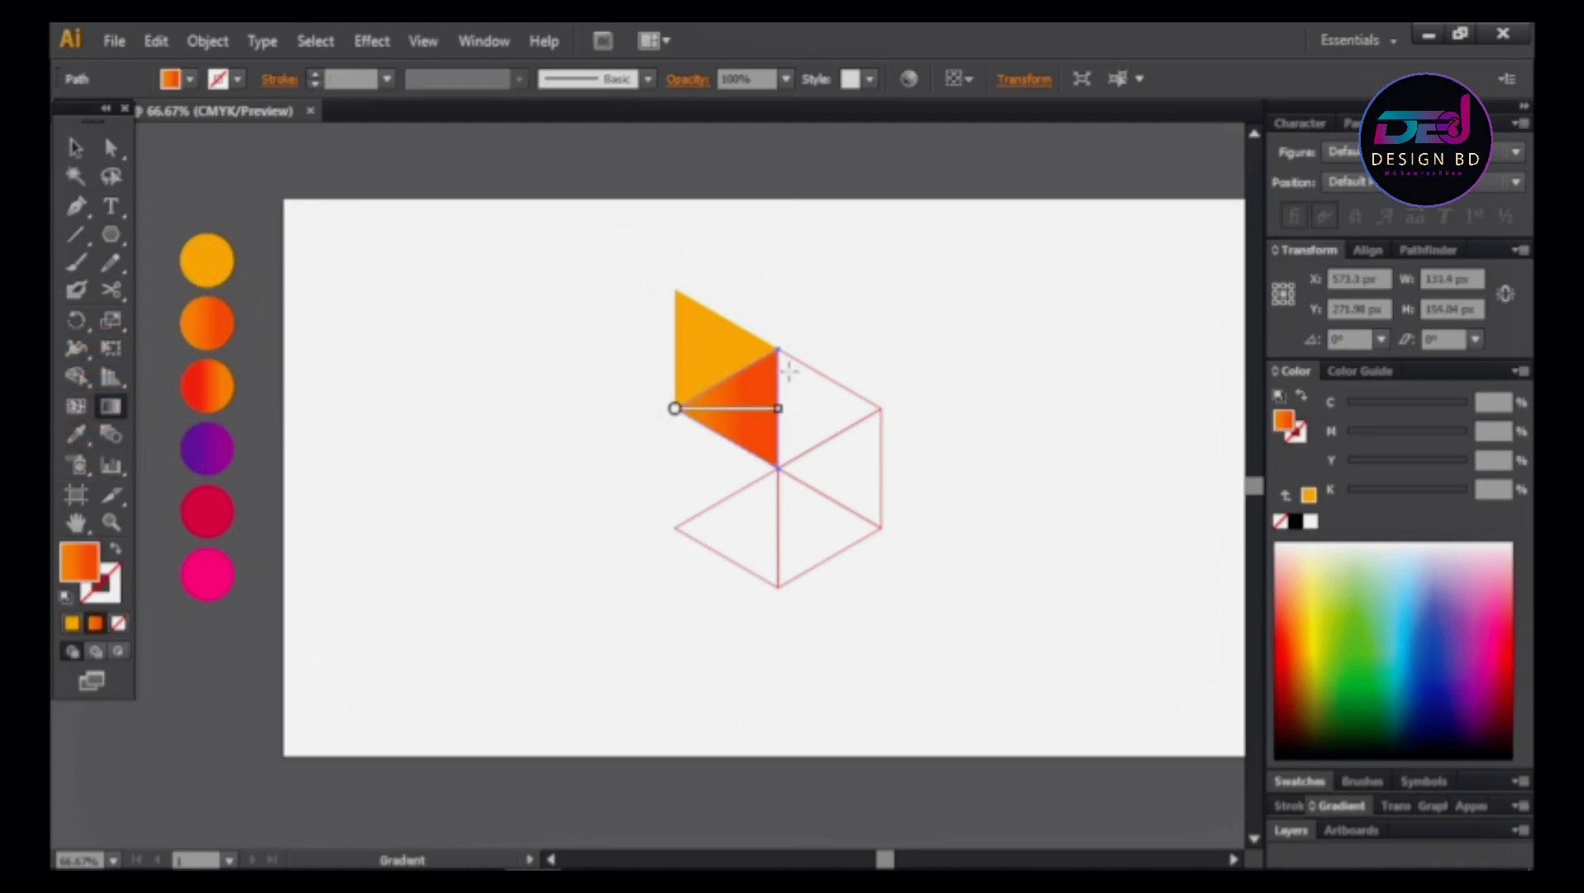
{"action": "left_click_drag", "start_coordinate": [769, 368], "coordinate": [732, 428]}
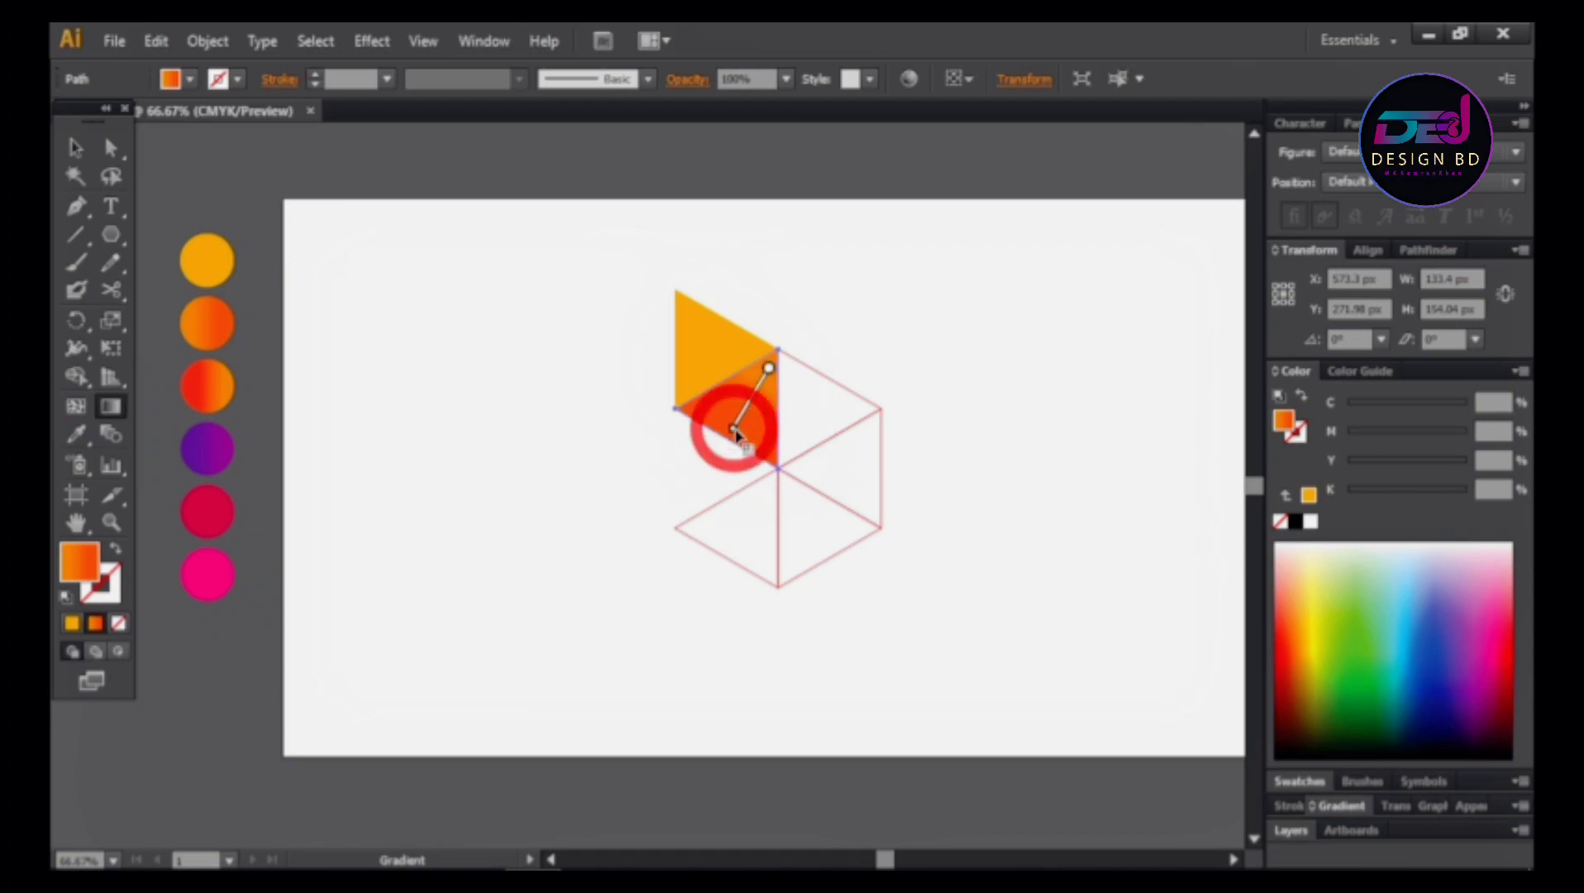
Fill the upper-right triangle with the red-to-orange sample gradient and direct it from the upper edge down to the lower edge
{"action": "left_click", "coordinate": [75, 147]}
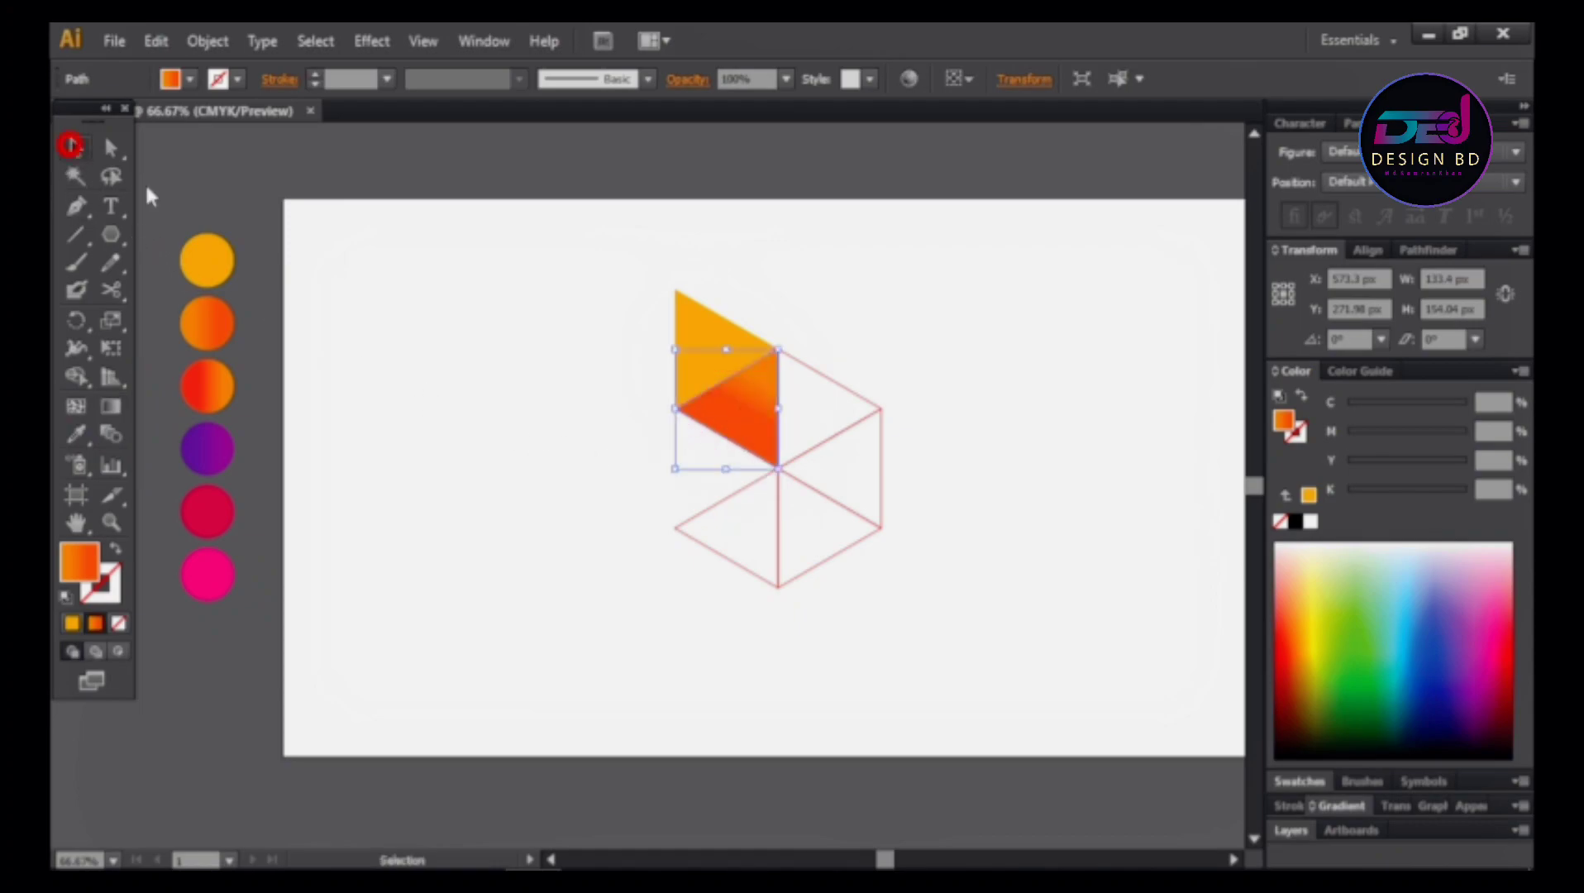
{"action": "left_click", "coordinate": [848, 396]}
{"action": "left_click", "coordinate": [78, 433]}
{"action": "left_click", "coordinate": [230, 379]}
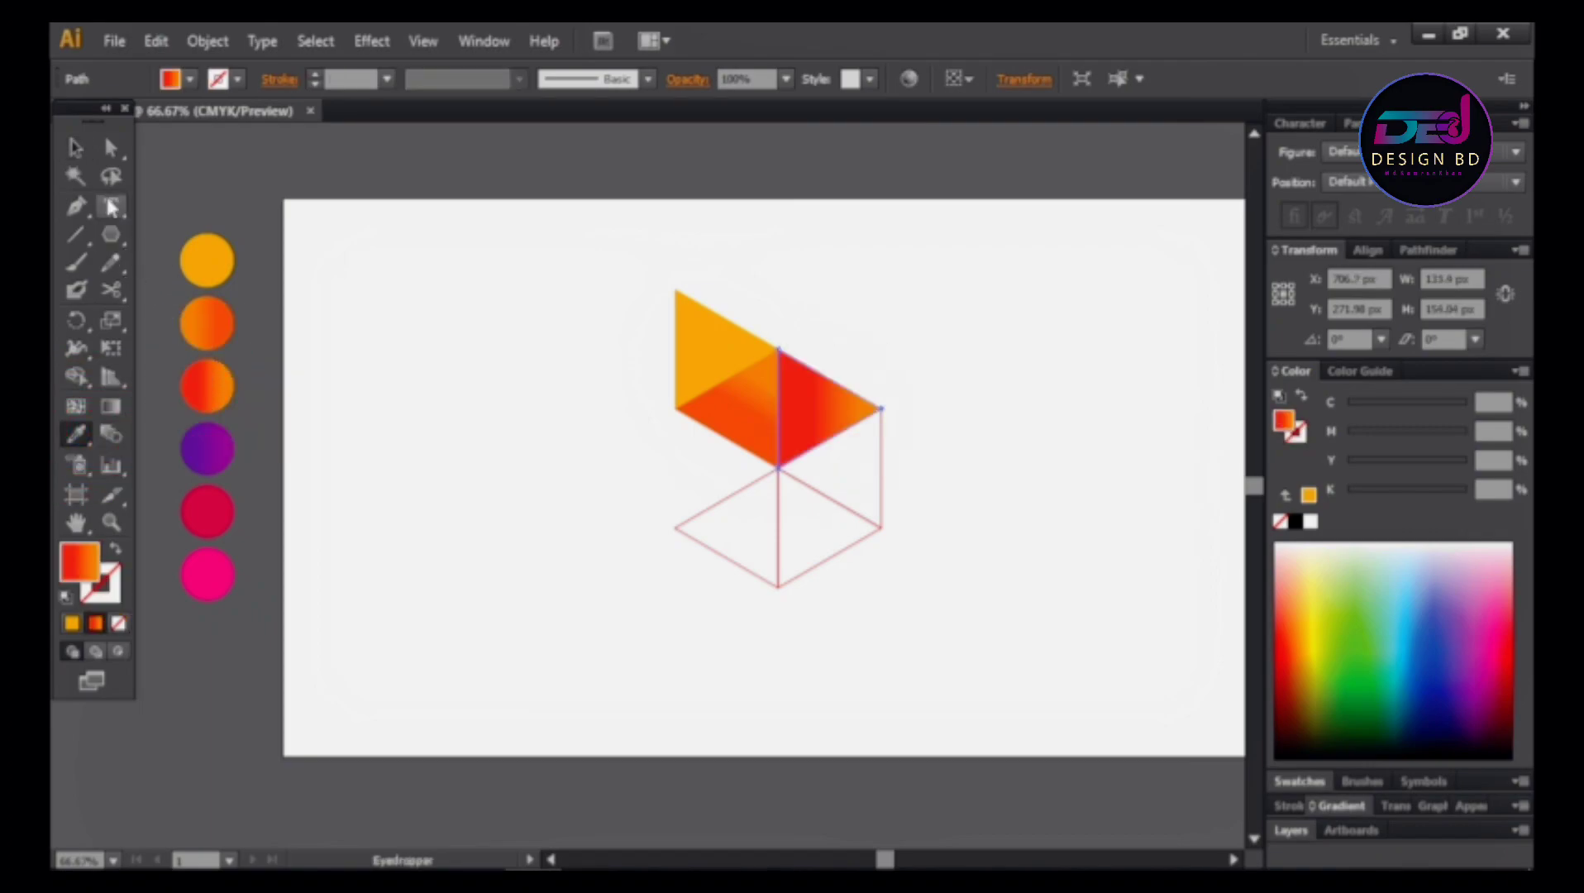
{"action": "left_click", "coordinate": [110, 405]}
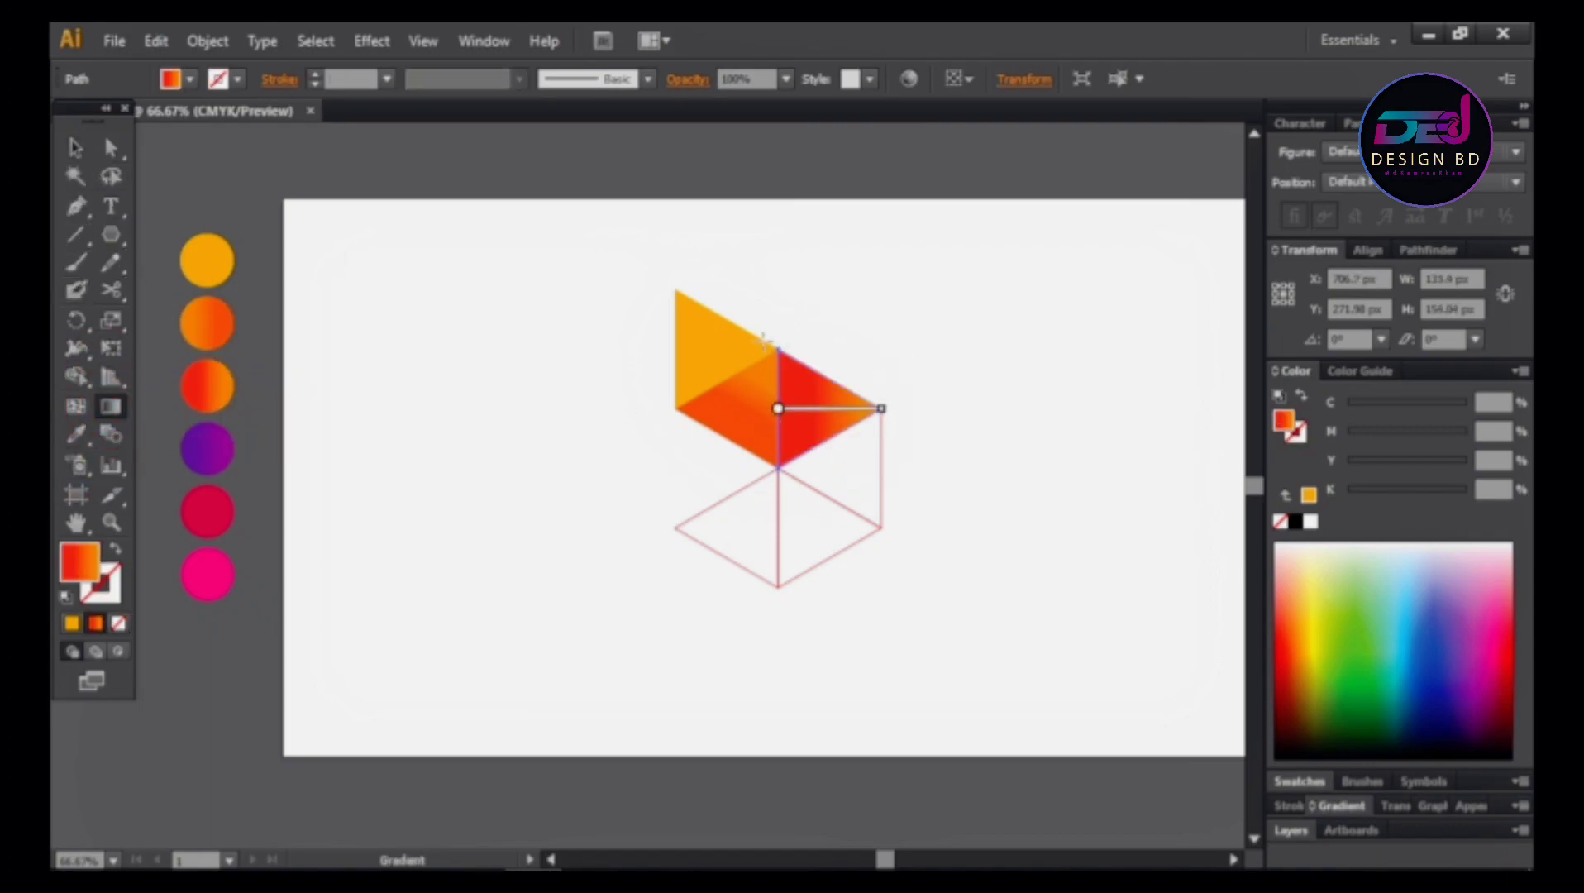
{"action": "left_click_drag", "start_coordinate": [801, 420], "coordinate": [796, 441]}
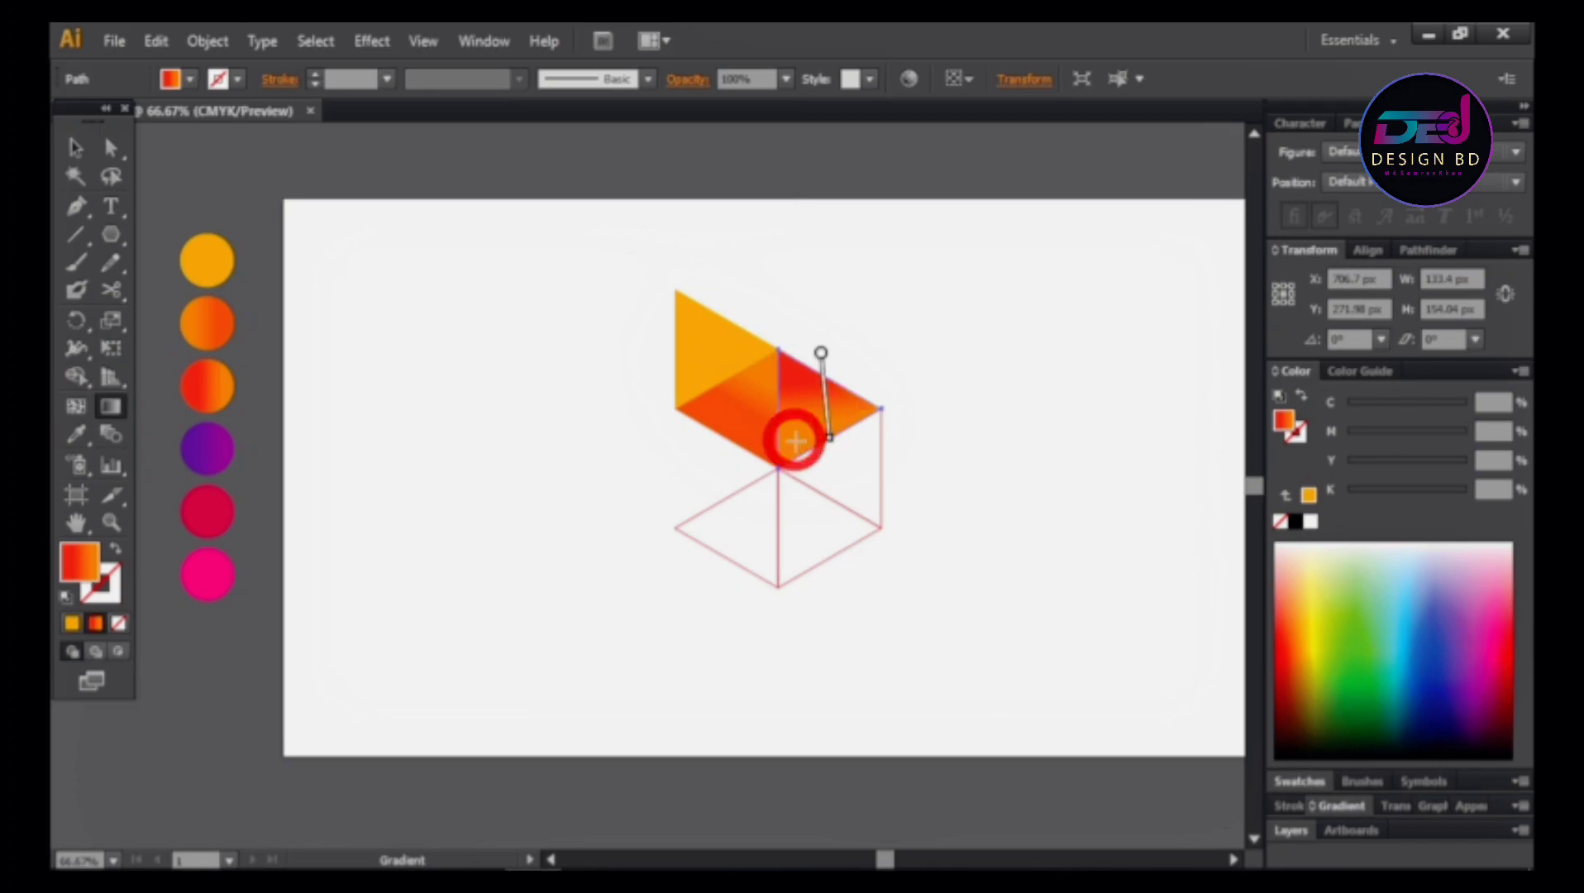
Fill the right-hand triangle below the red-orange one with the purple sample gradient
{"action": "left_click", "coordinate": [78, 149]}
{"action": "left_click_drag", "start_coordinate": [939, 508], "coordinate": [807, 461]}
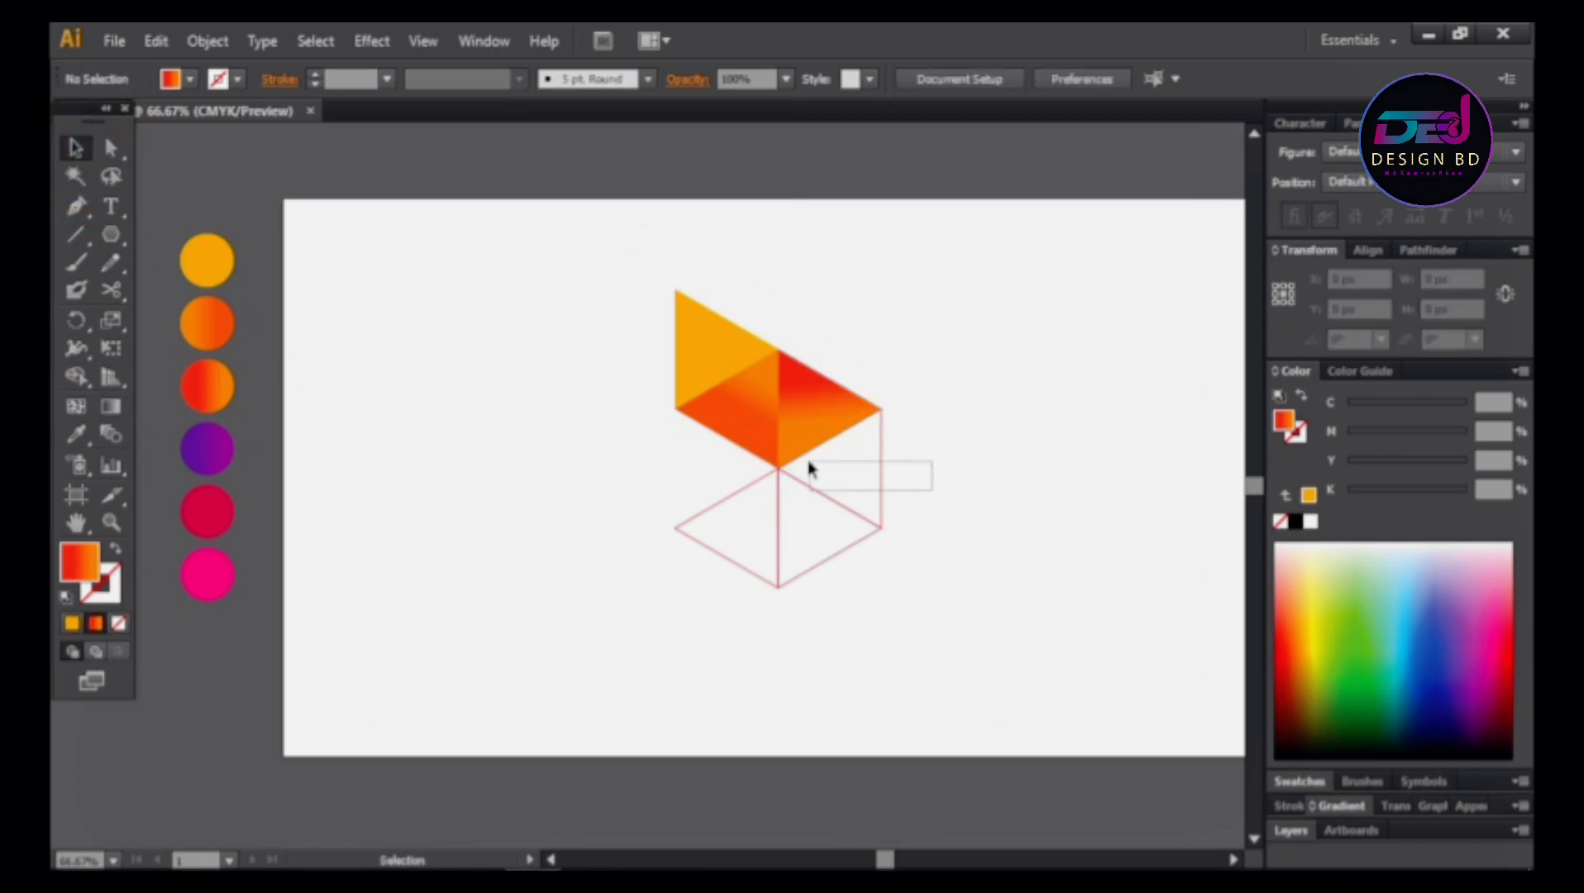
{"action": "left_click", "coordinate": [1041, 523]}
{"action": "left_click_drag", "start_coordinate": [892, 486], "coordinate": [897, 489]}
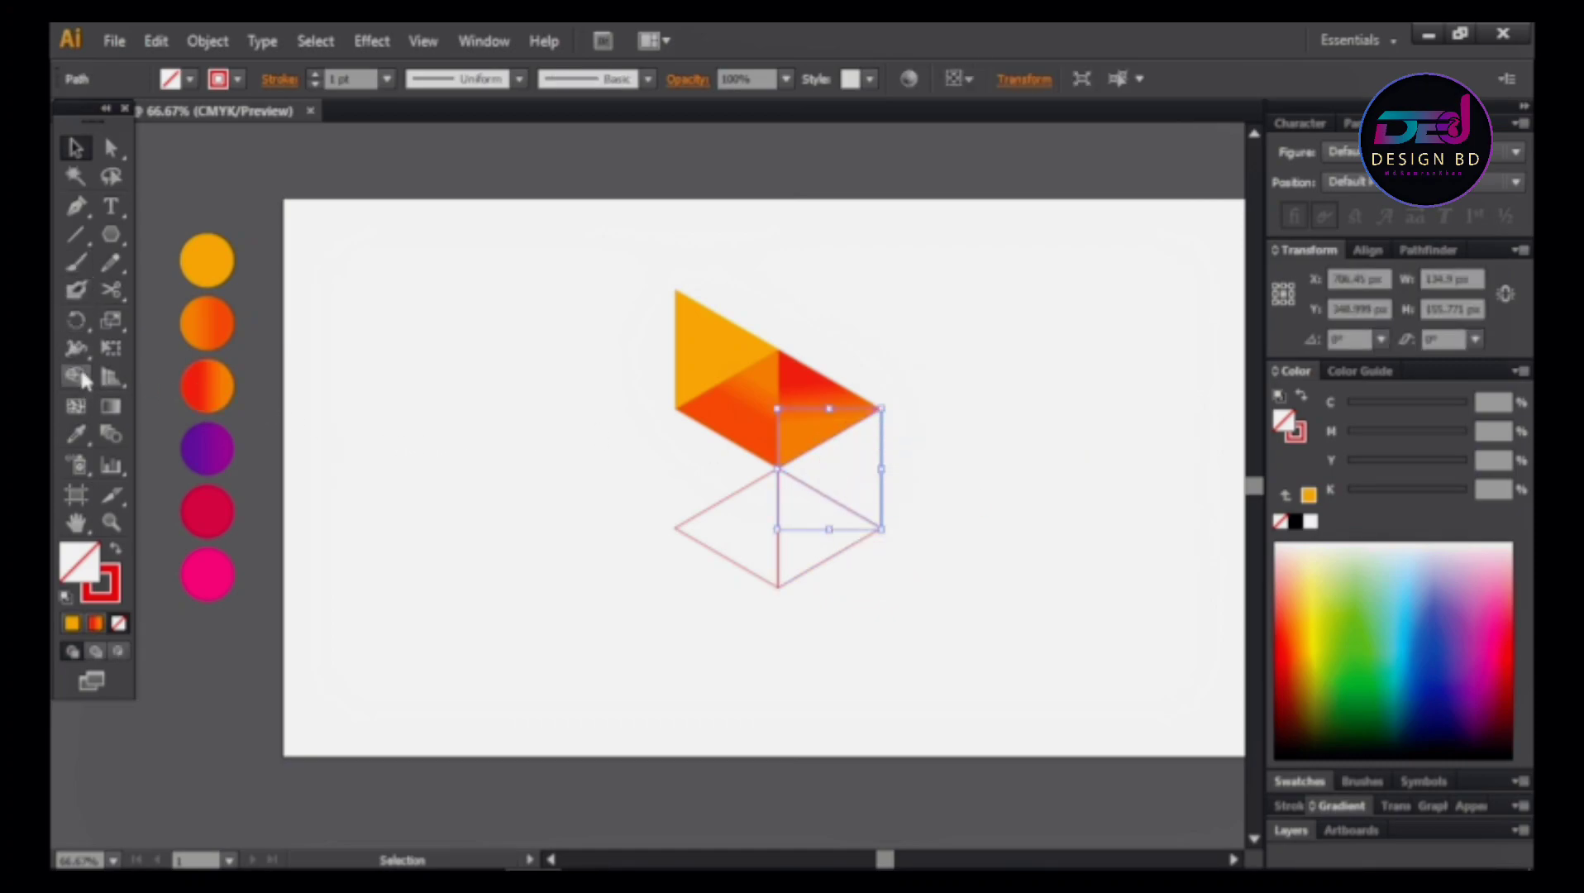
{"action": "left_click", "coordinate": [81, 431]}
{"action": "left_click", "coordinate": [224, 447]}
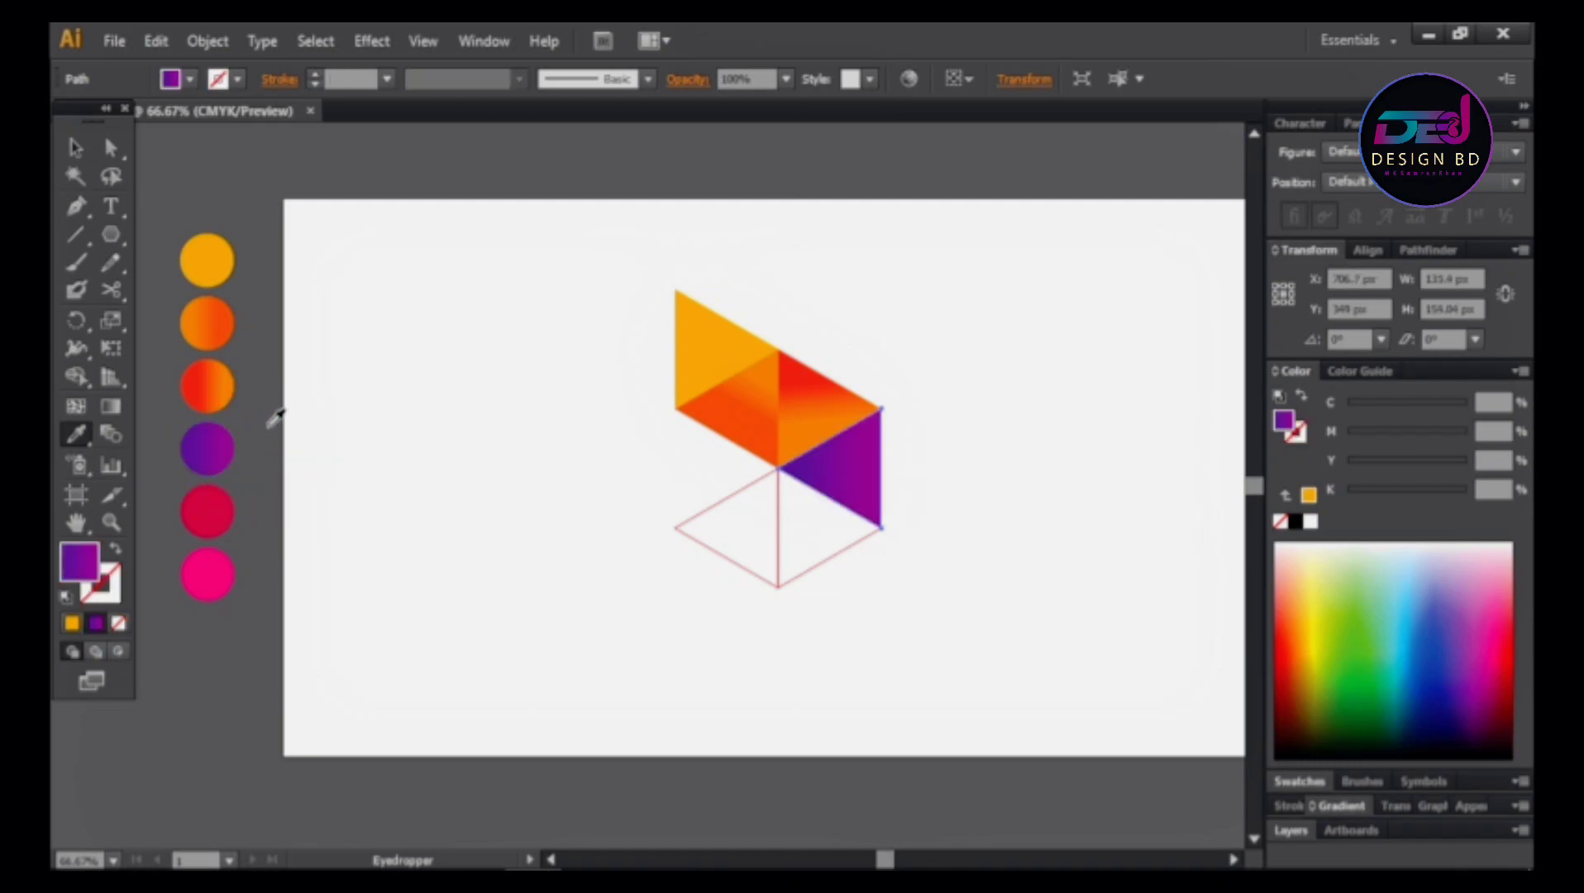
{"action": "left_click", "coordinate": [110, 406]}
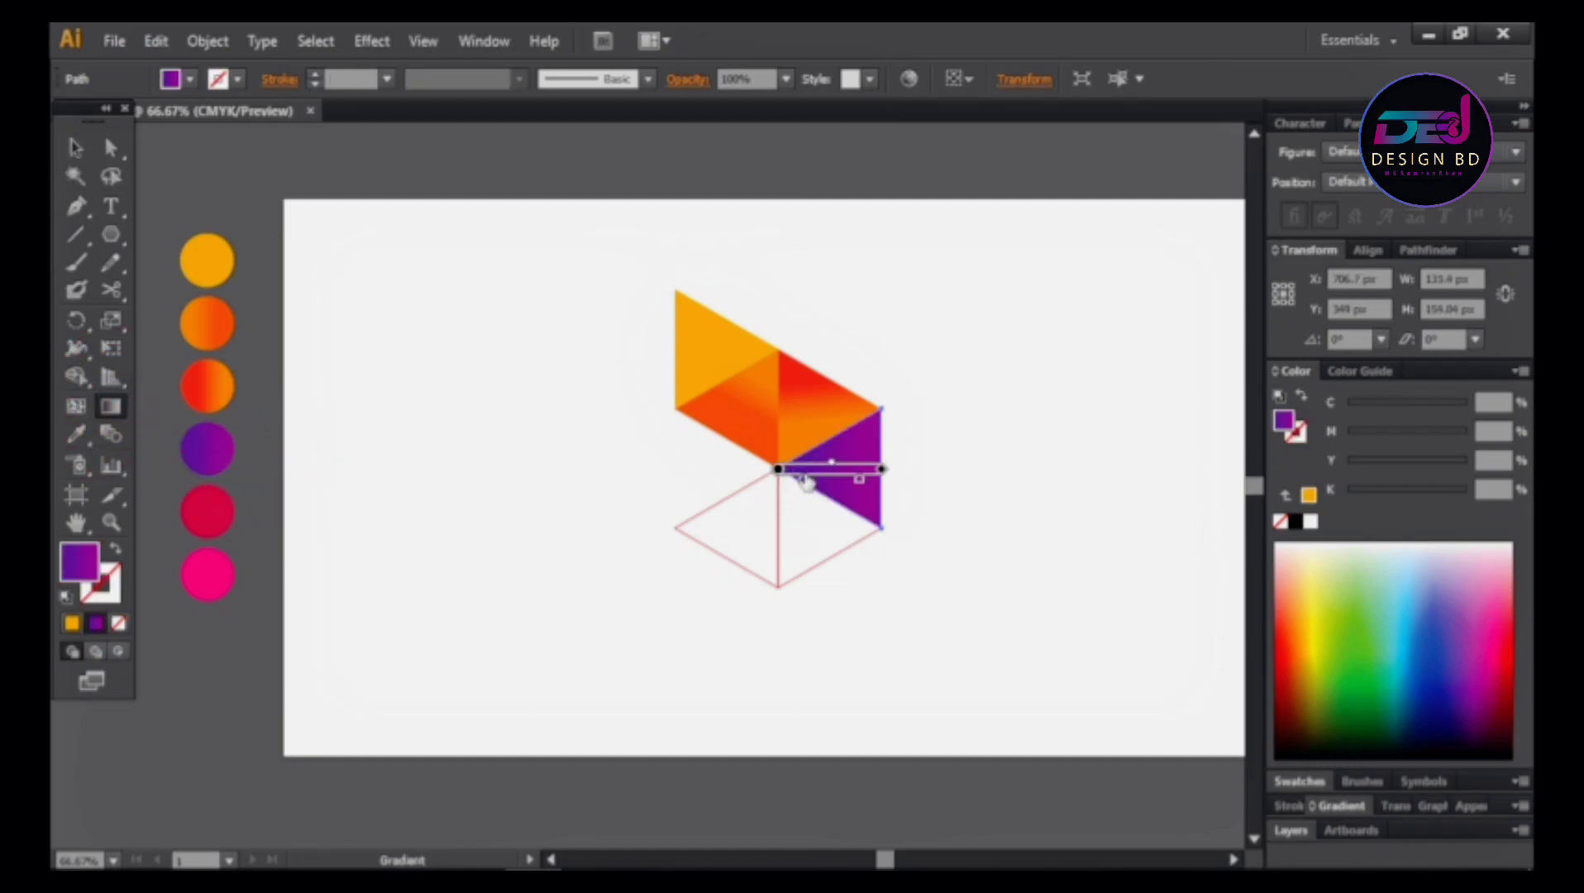
{"action": "left_click", "coordinate": [76, 146]}
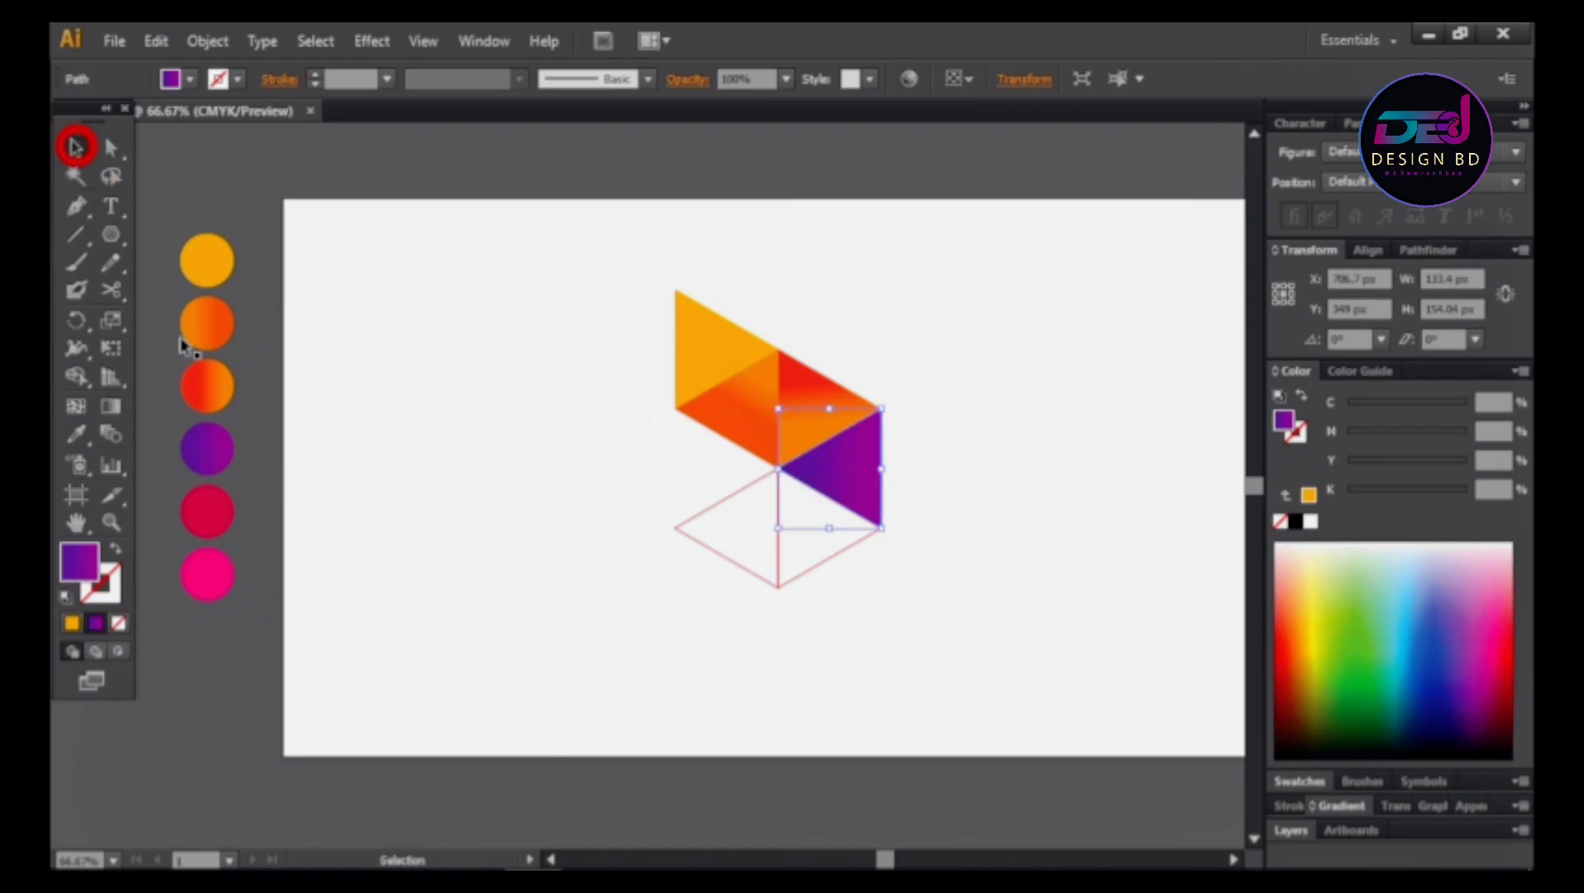
Fill the lower-right triangle with the crimson sample circle's colour using the Eyedropper
{"action": "left_click", "coordinate": [457, 628]}
{"action": "left_click", "coordinate": [820, 540]}
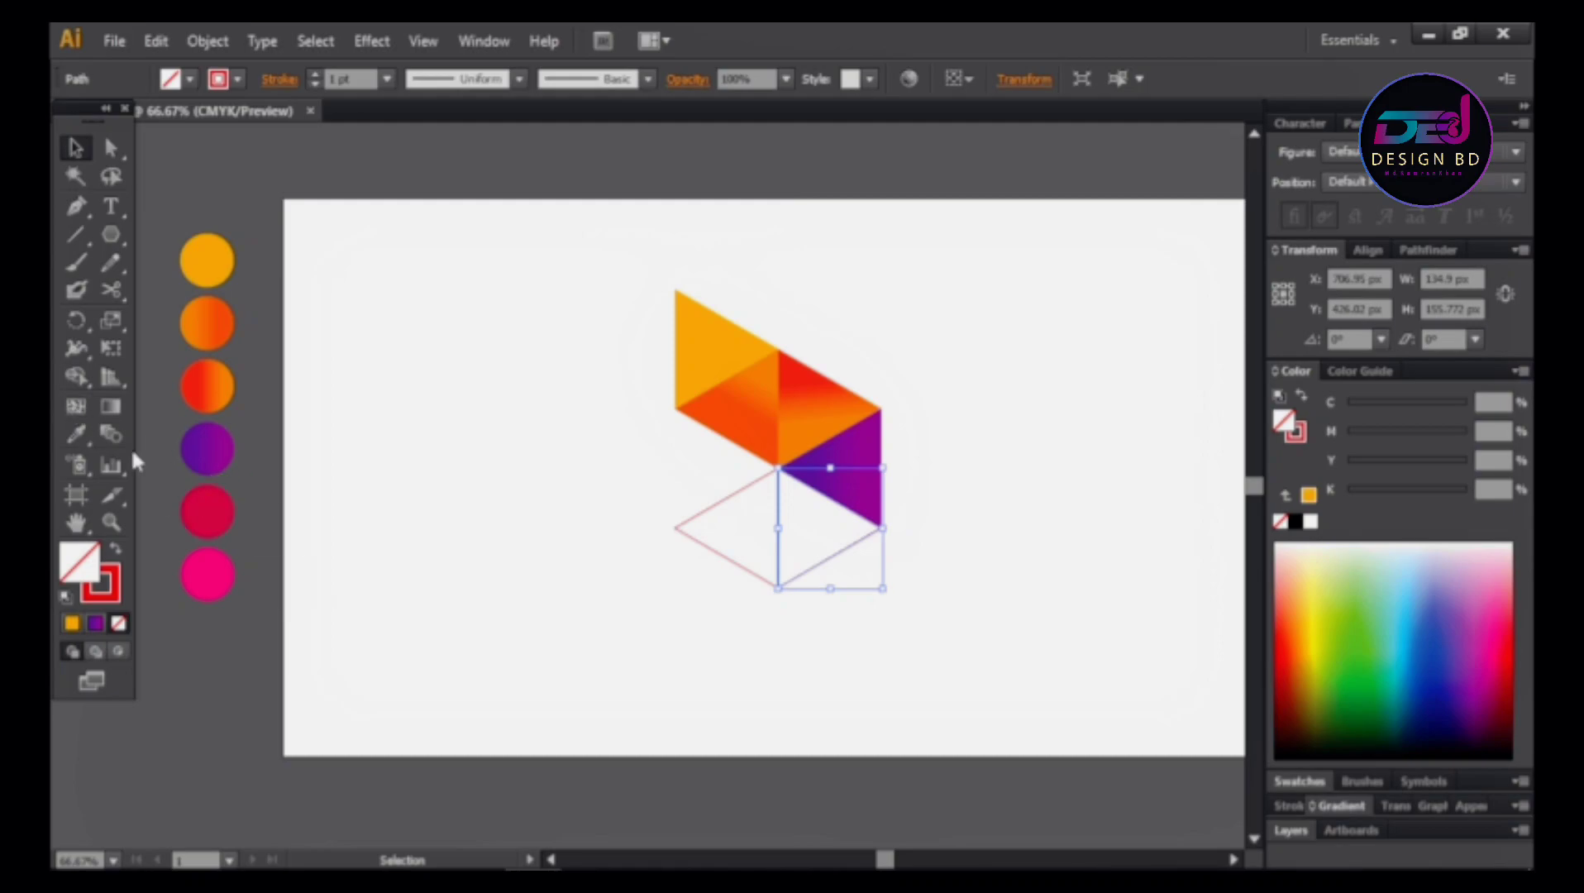
{"action": "left_click", "coordinate": [73, 434]}
{"action": "left_click", "coordinate": [223, 513]}
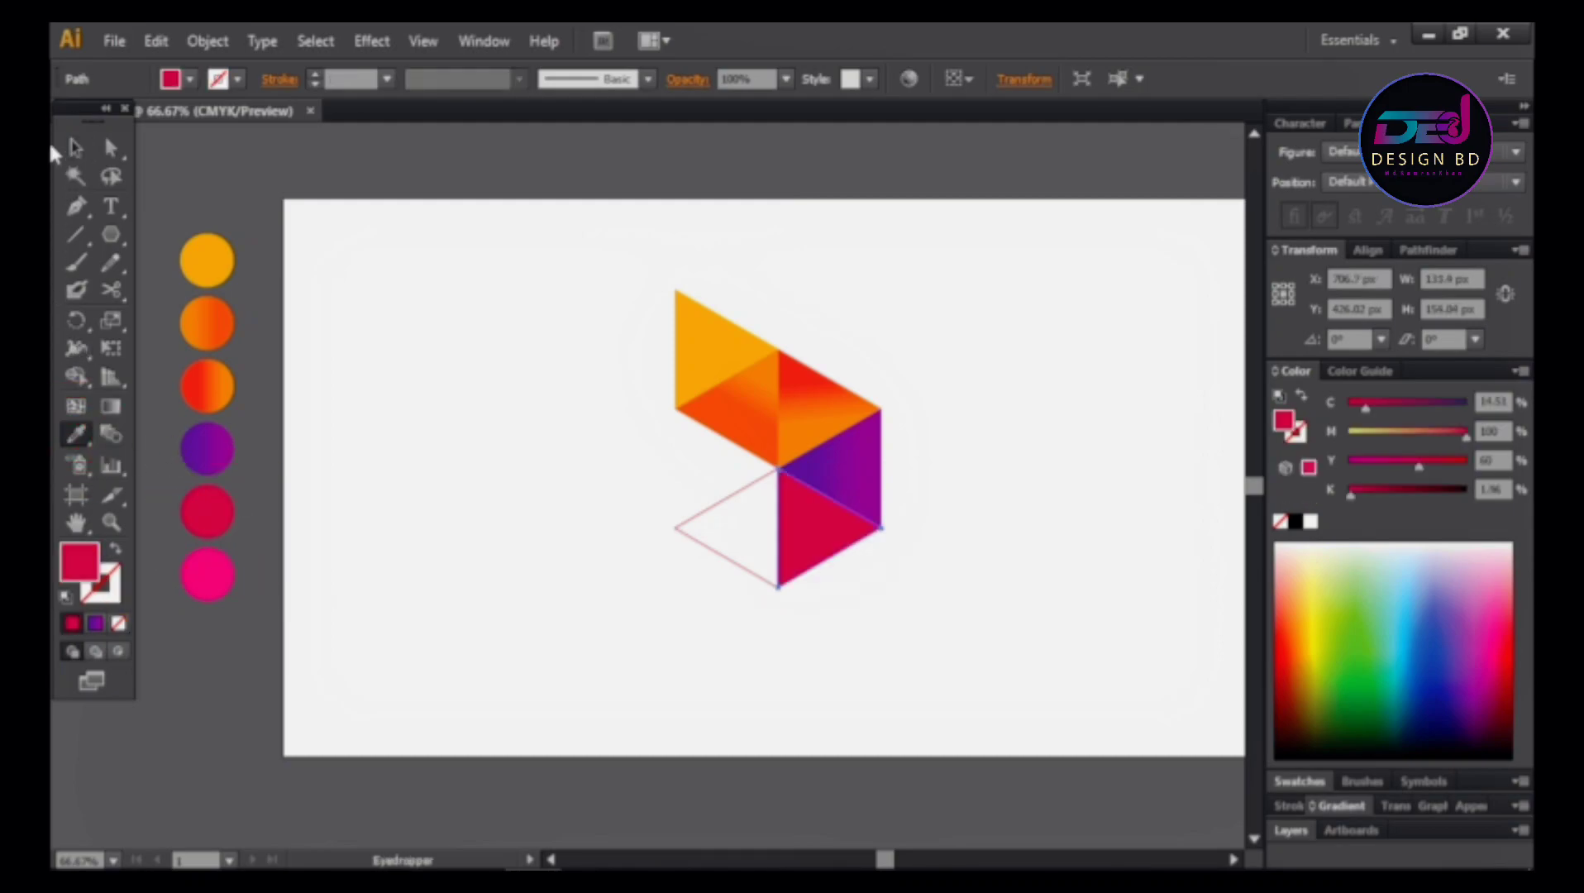
{"action": "left_click", "coordinate": [76, 150]}
{"action": "left_click", "coordinate": [106, 413]}
{"action": "left_click_drag", "start_coordinate": [816, 563], "coordinate": [822, 559]}
{"action": "left_click", "coordinate": [73, 149]}
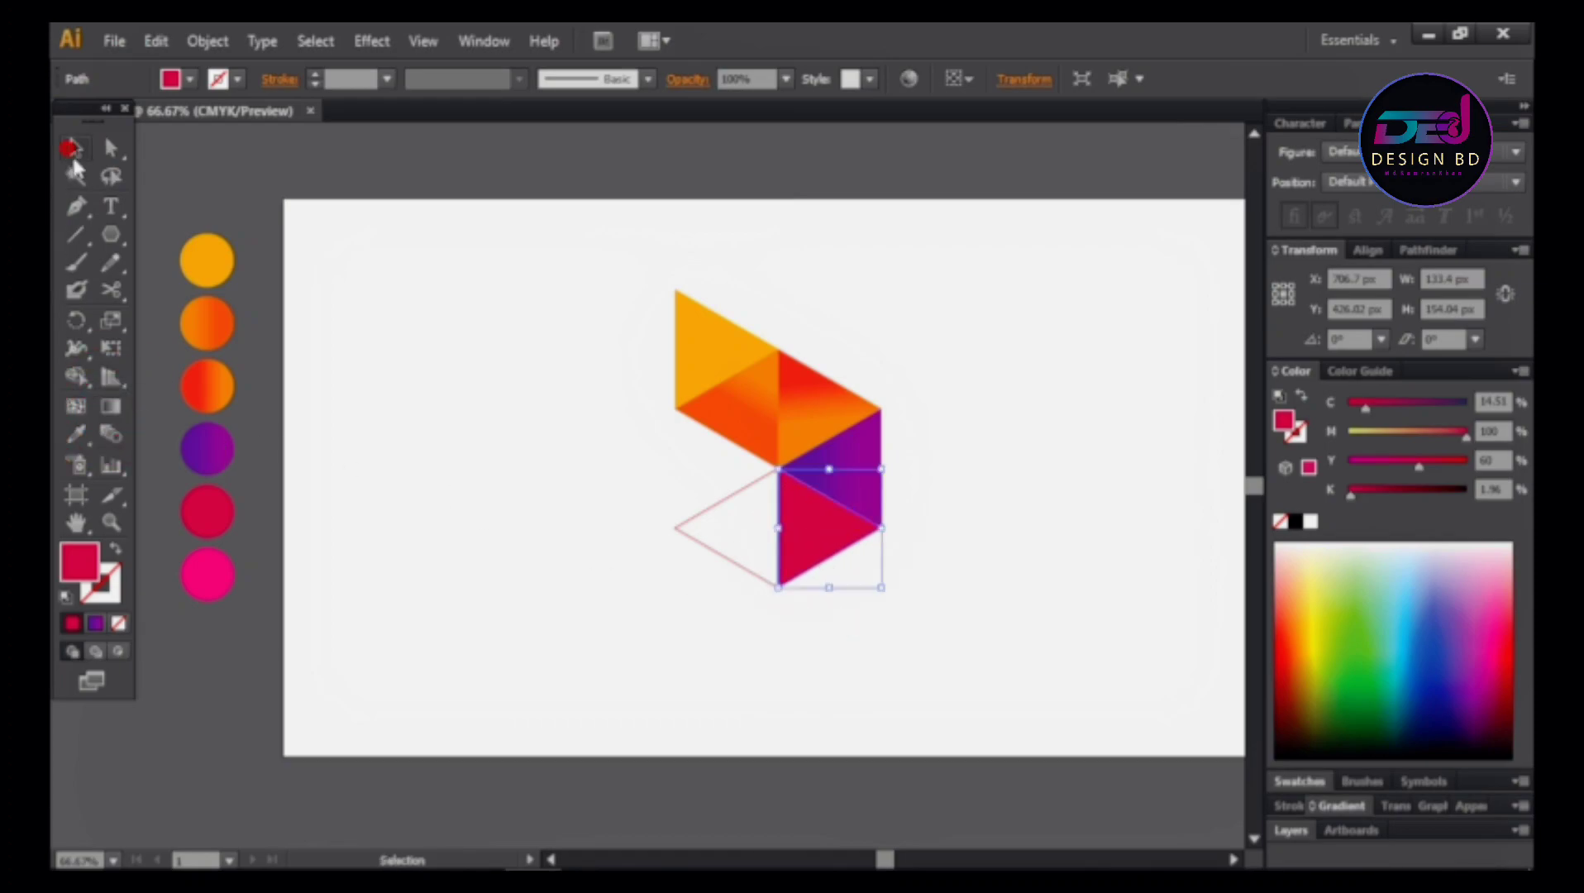
Fill the lower-left triangle with the bright pink sample circle's colour and deselect it
{"action": "left_click_drag", "start_coordinate": [693, 583], "coordinate": [691, 585]}
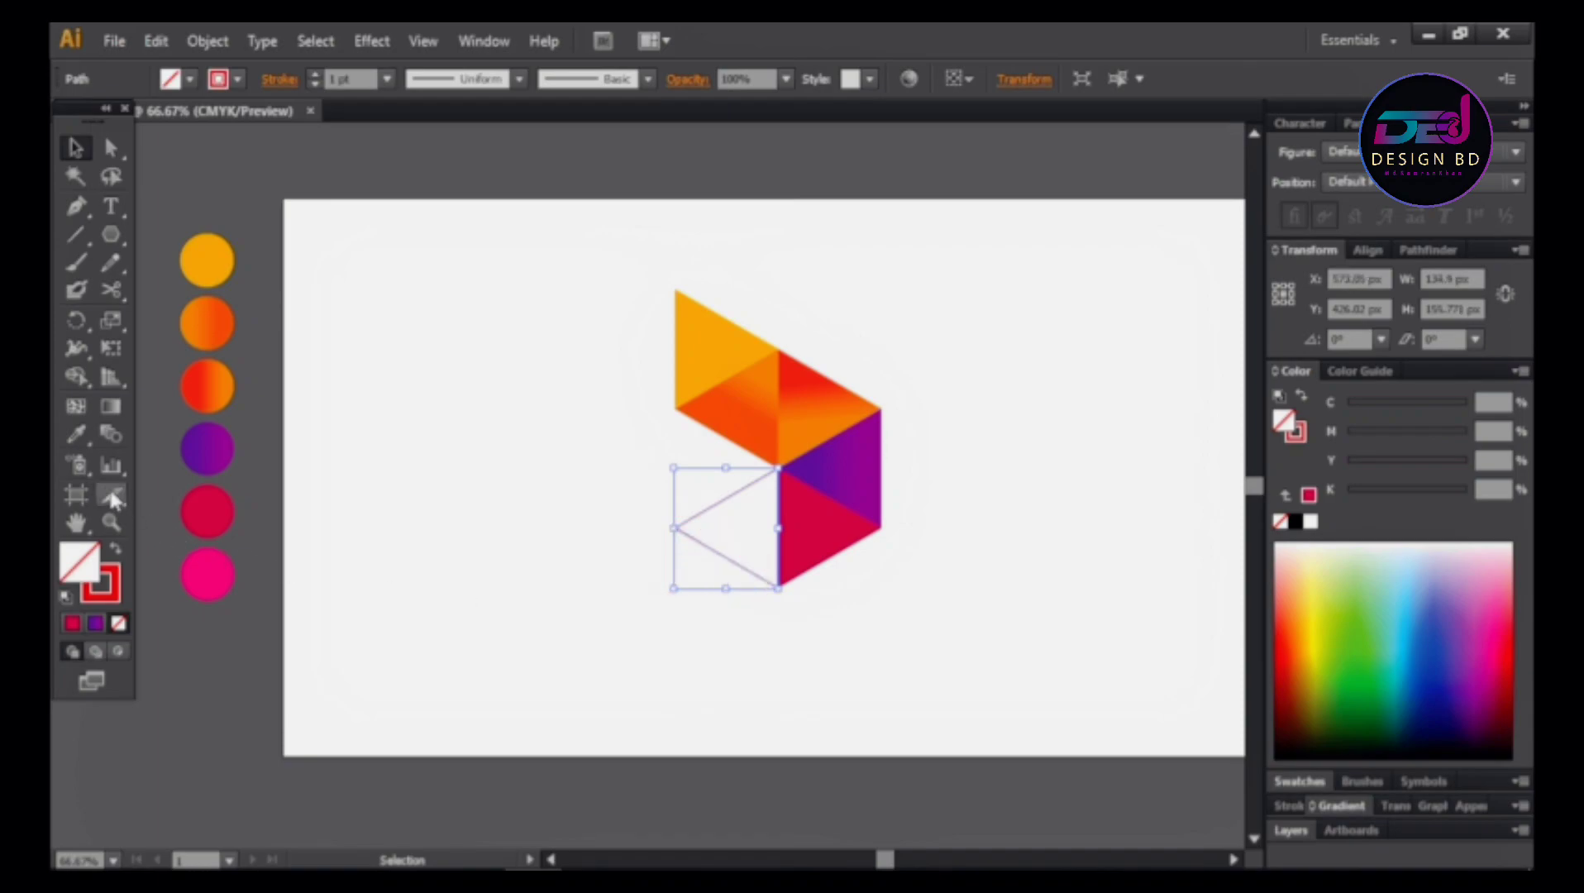
{"action": "left_click", "coordinate": [75, 433]}
{"action": "left_click", "coordinate": [207, 575]}
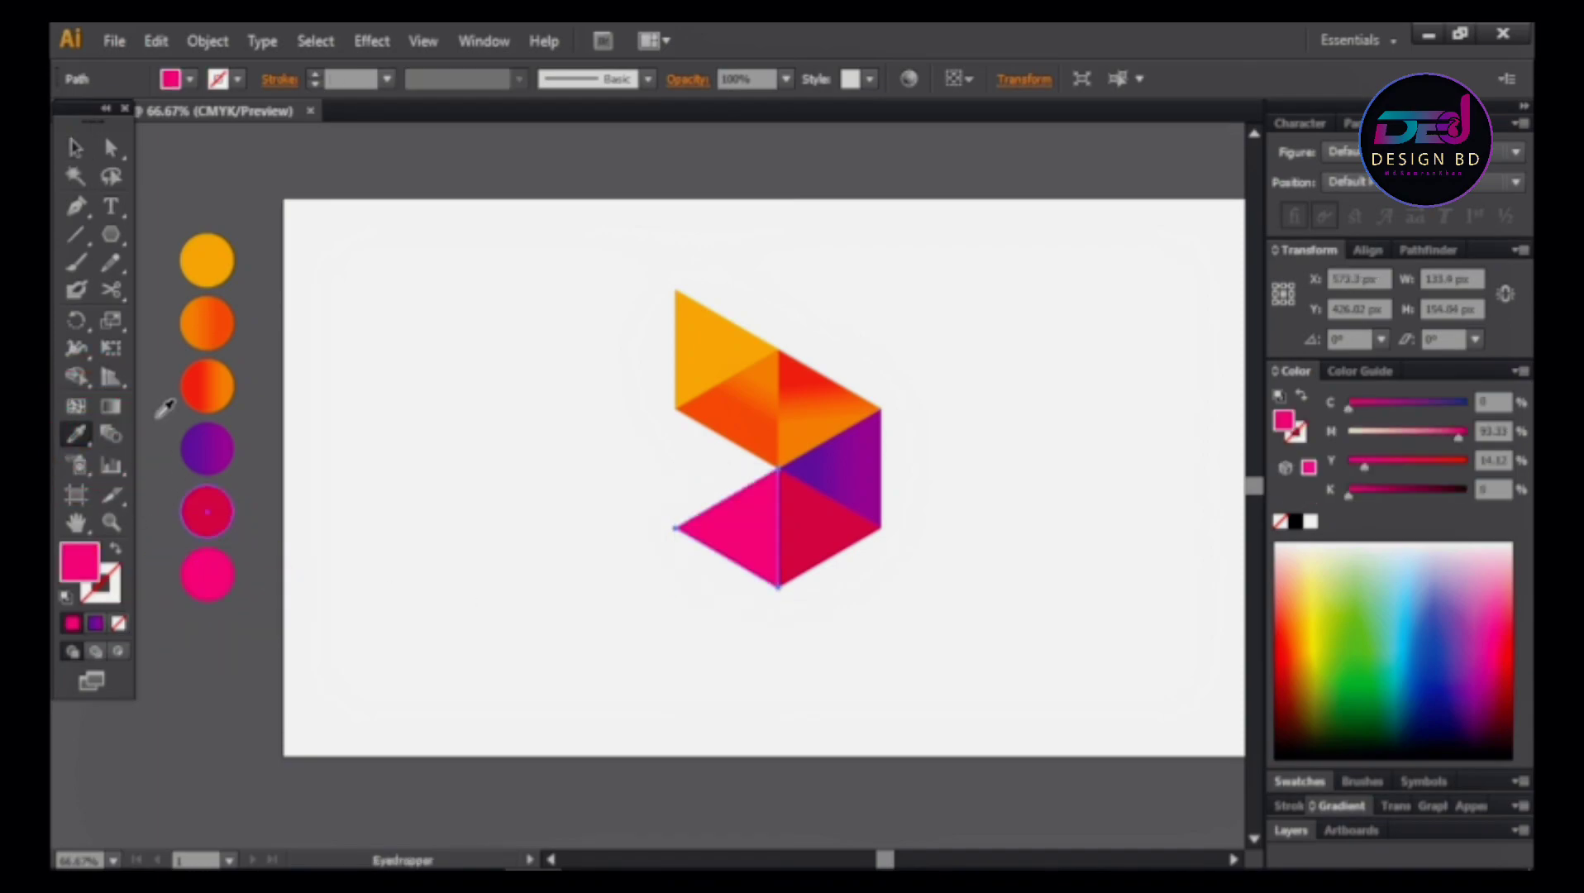
{"action": "left_click", "coordinate": [74, 149]}
{"action": "left_click", "coordinate": [448, 449]}
{"action": "key", "text": "space"}
{"action": "left_click_drag", "start_coordinate": [629, 520], "coordinate": [654, 490]}
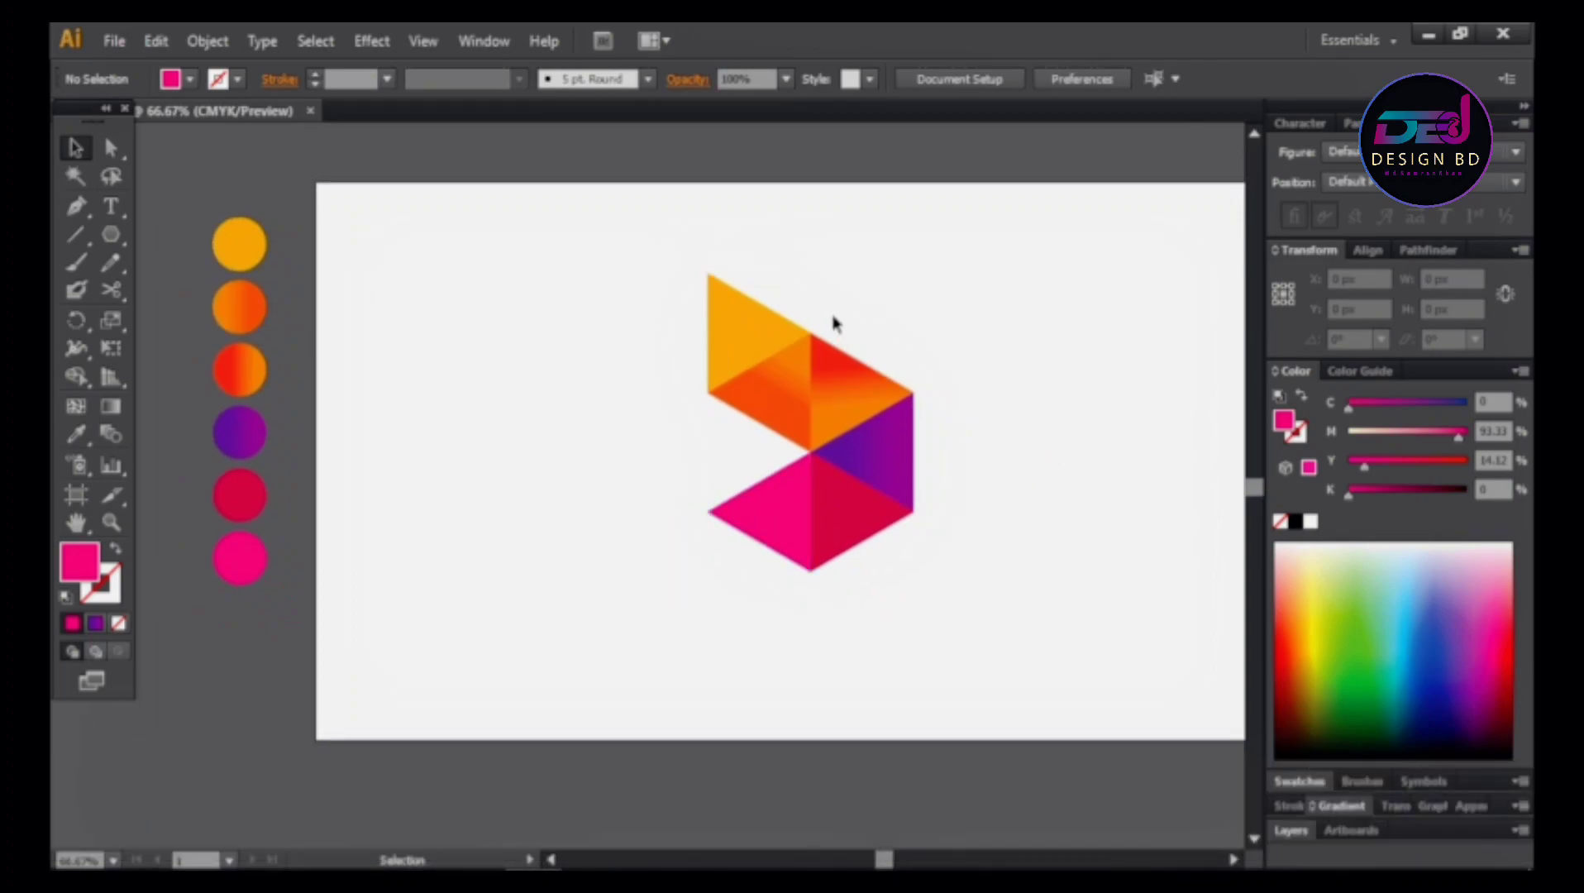
Prepare the Pen tool with no fill and a light pink stroke by swapping fill and stroke and lowering magenta to about 45%
{"action": "key", "text": "ctrl+KP_Add"}
{"action": "key", "text": "ctrl+KP_Add"}
{"action": "key", "text": "space"}
{"action": "left_click_drag", "start_coordinate": [792, 456], "coordinate": [672, 484]}
{"action": "left_click", "coordinate": [83, 208]}
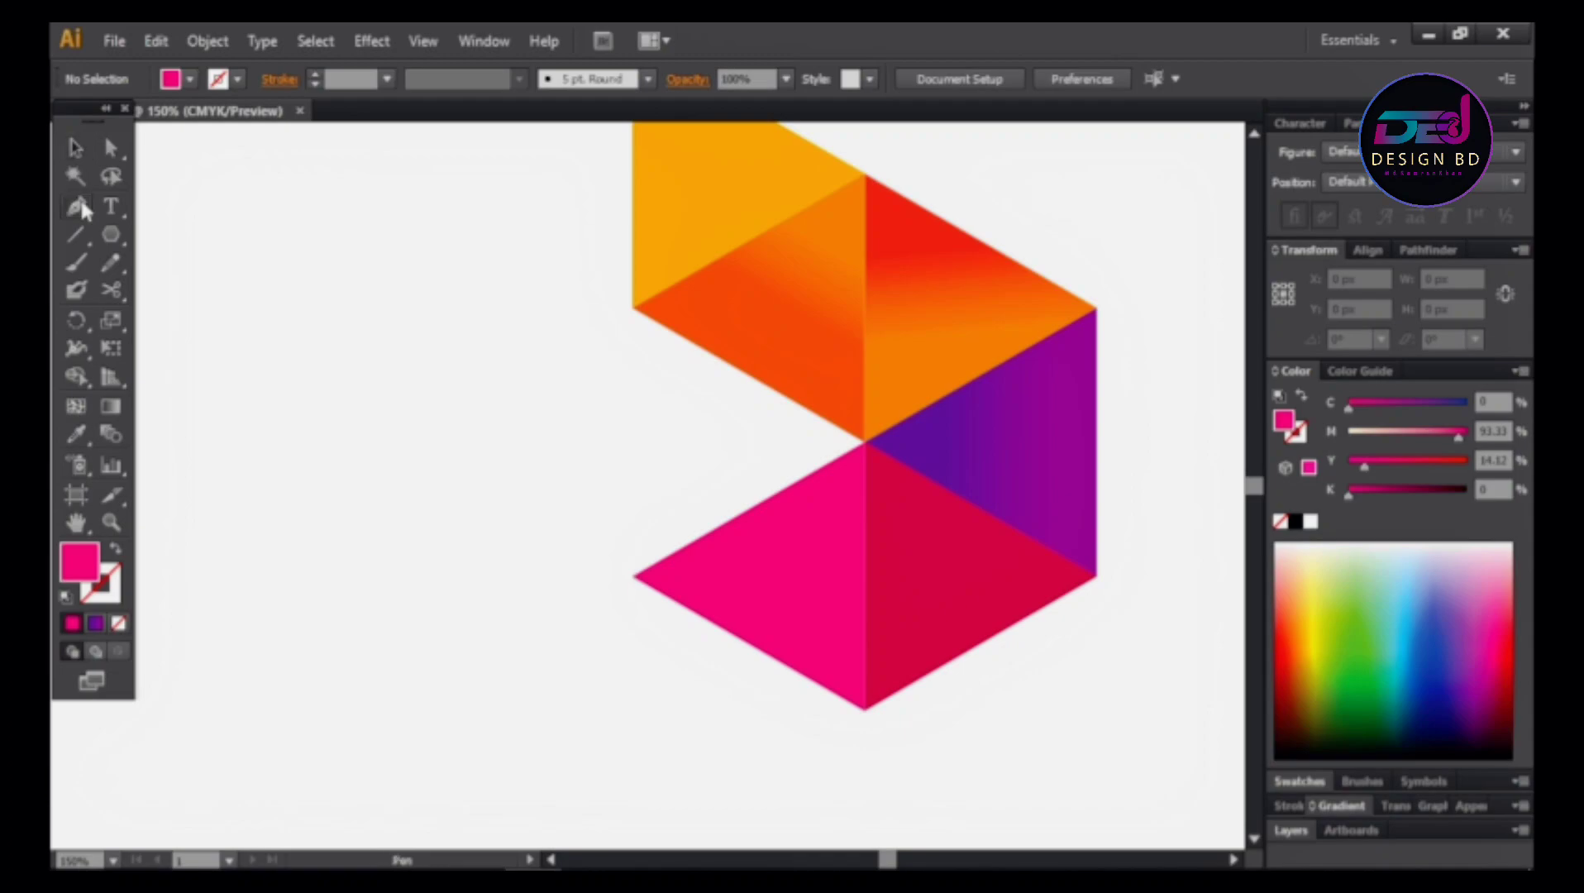
{"action": "left_click", "coordinate": [117, 550]}
{"action": "left_click", "coordinate": [103, 581]}
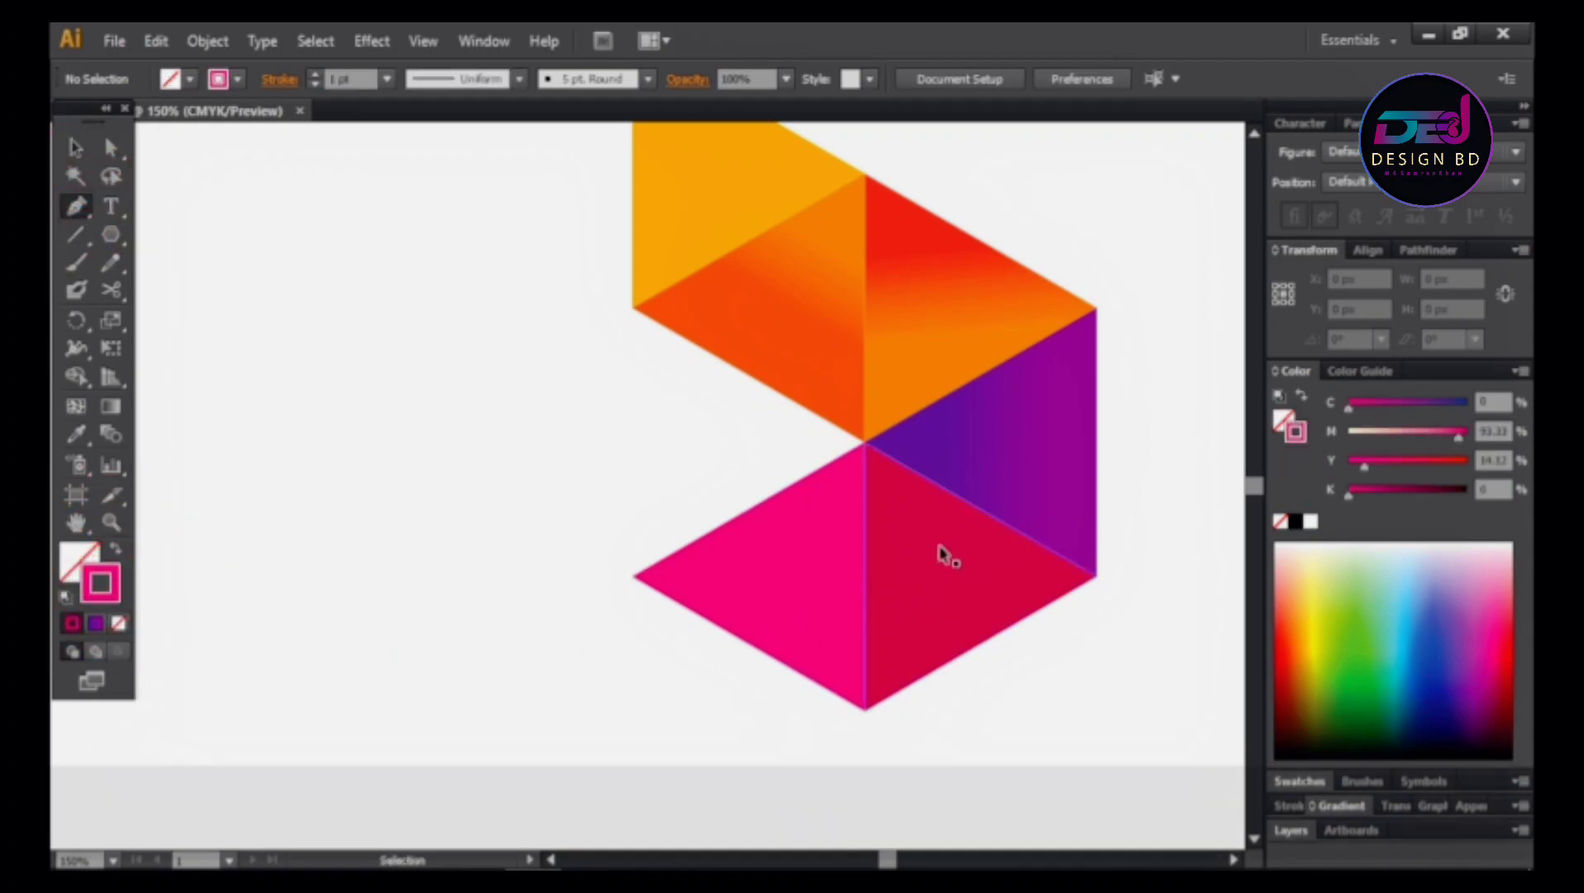
{"action": "key", "text": "ctrl+KP_Add"}
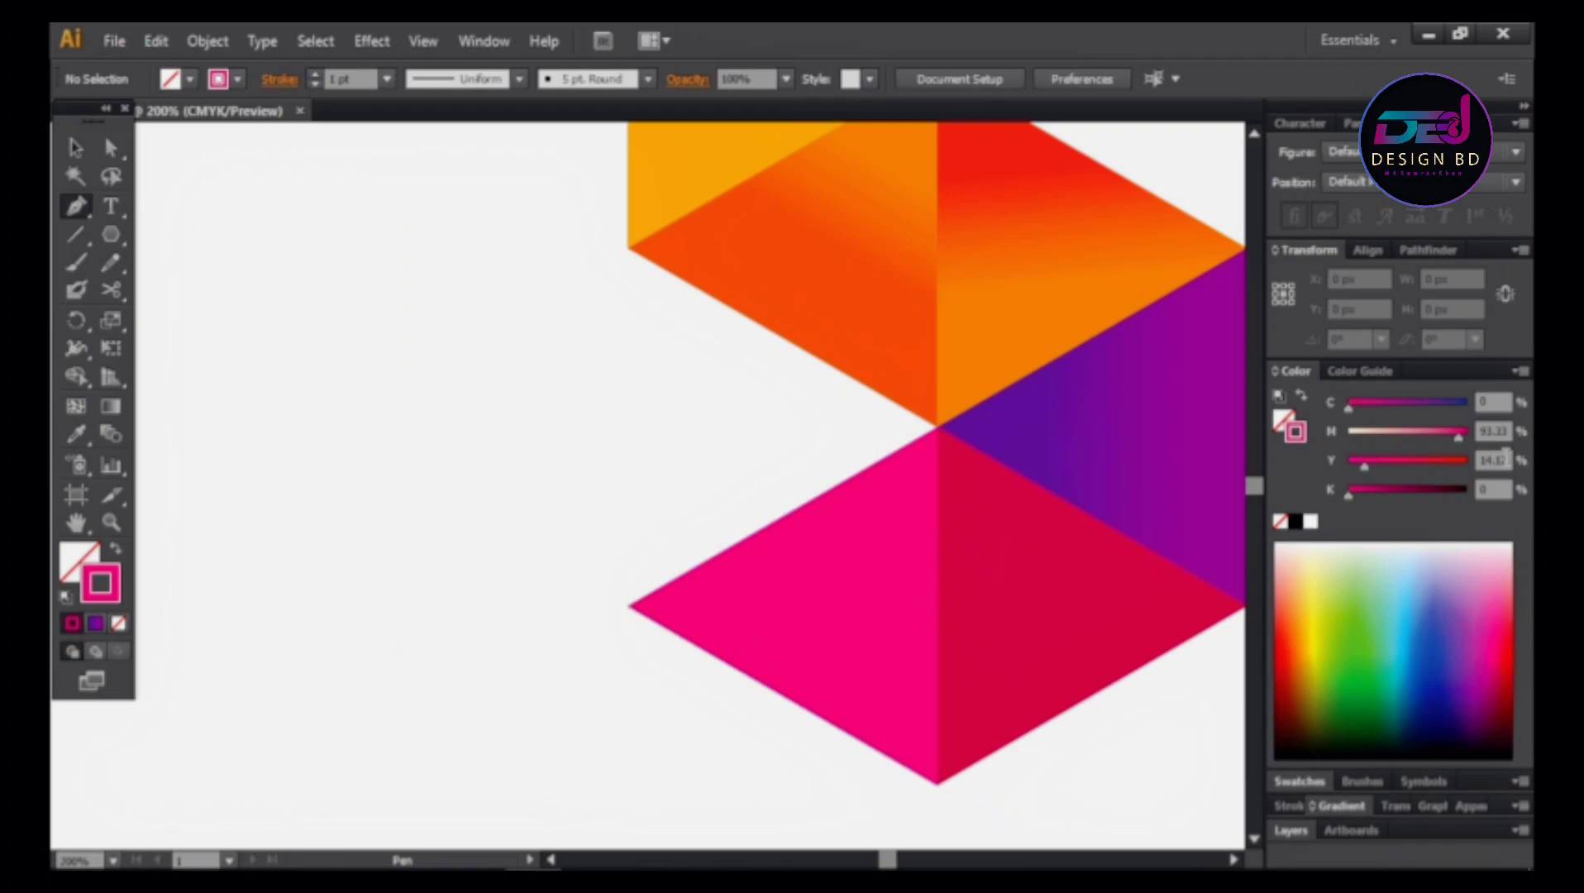
{"action": "left_click", "coordinate": [1401, 431]}
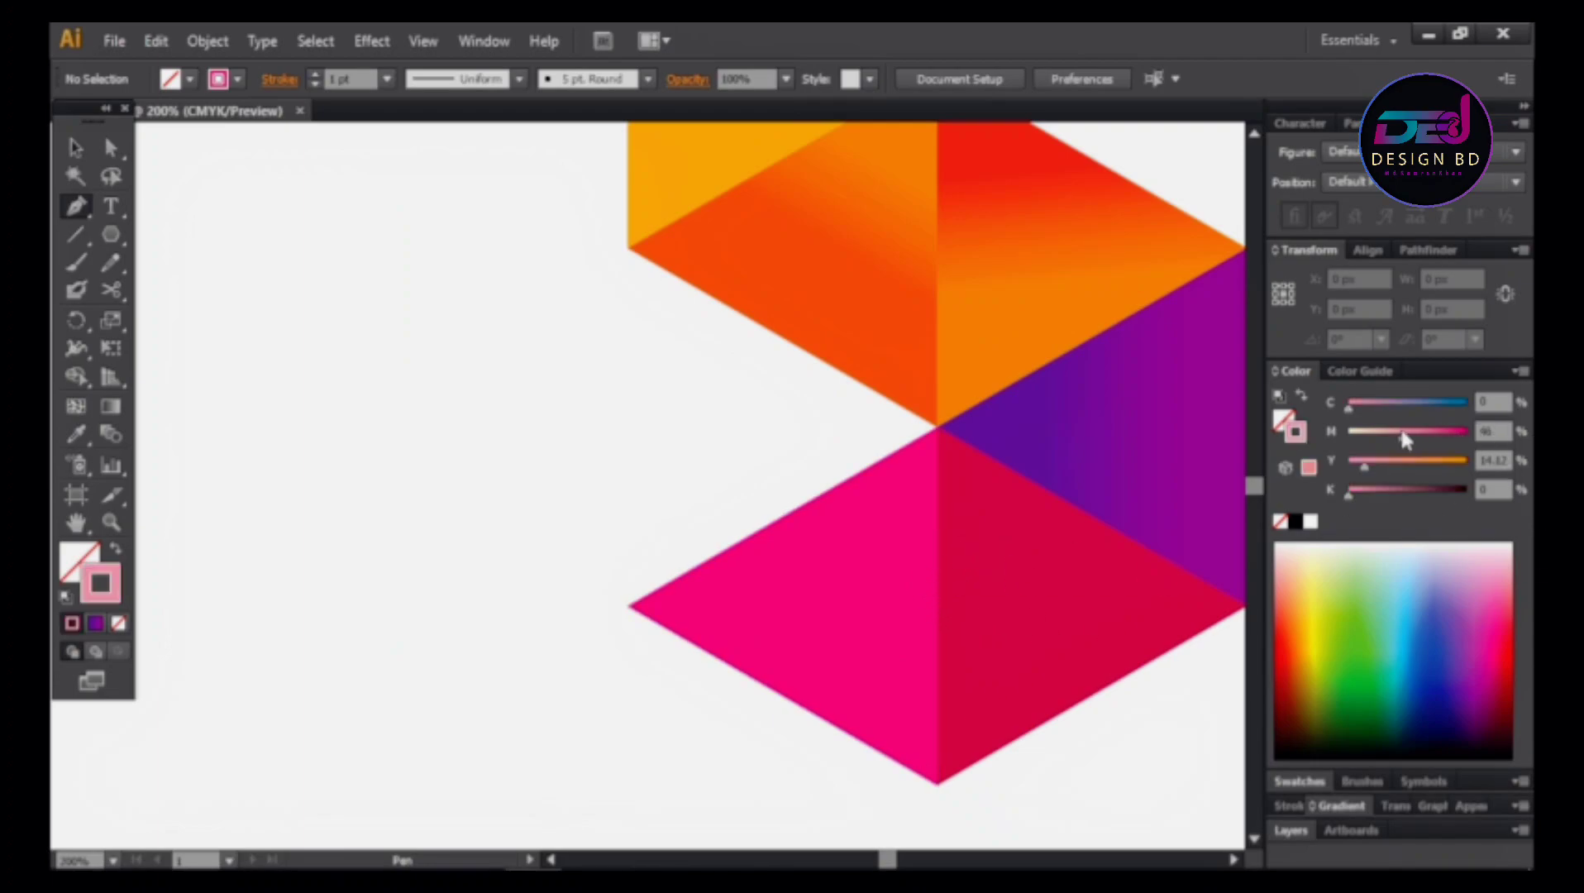
Draw a Pen path from the pink triangle's outer-left corner to the centre vertex and on to the orange-red triangle's outer-left corner
{"action": "left_click", "coordinate": [631, 608]}
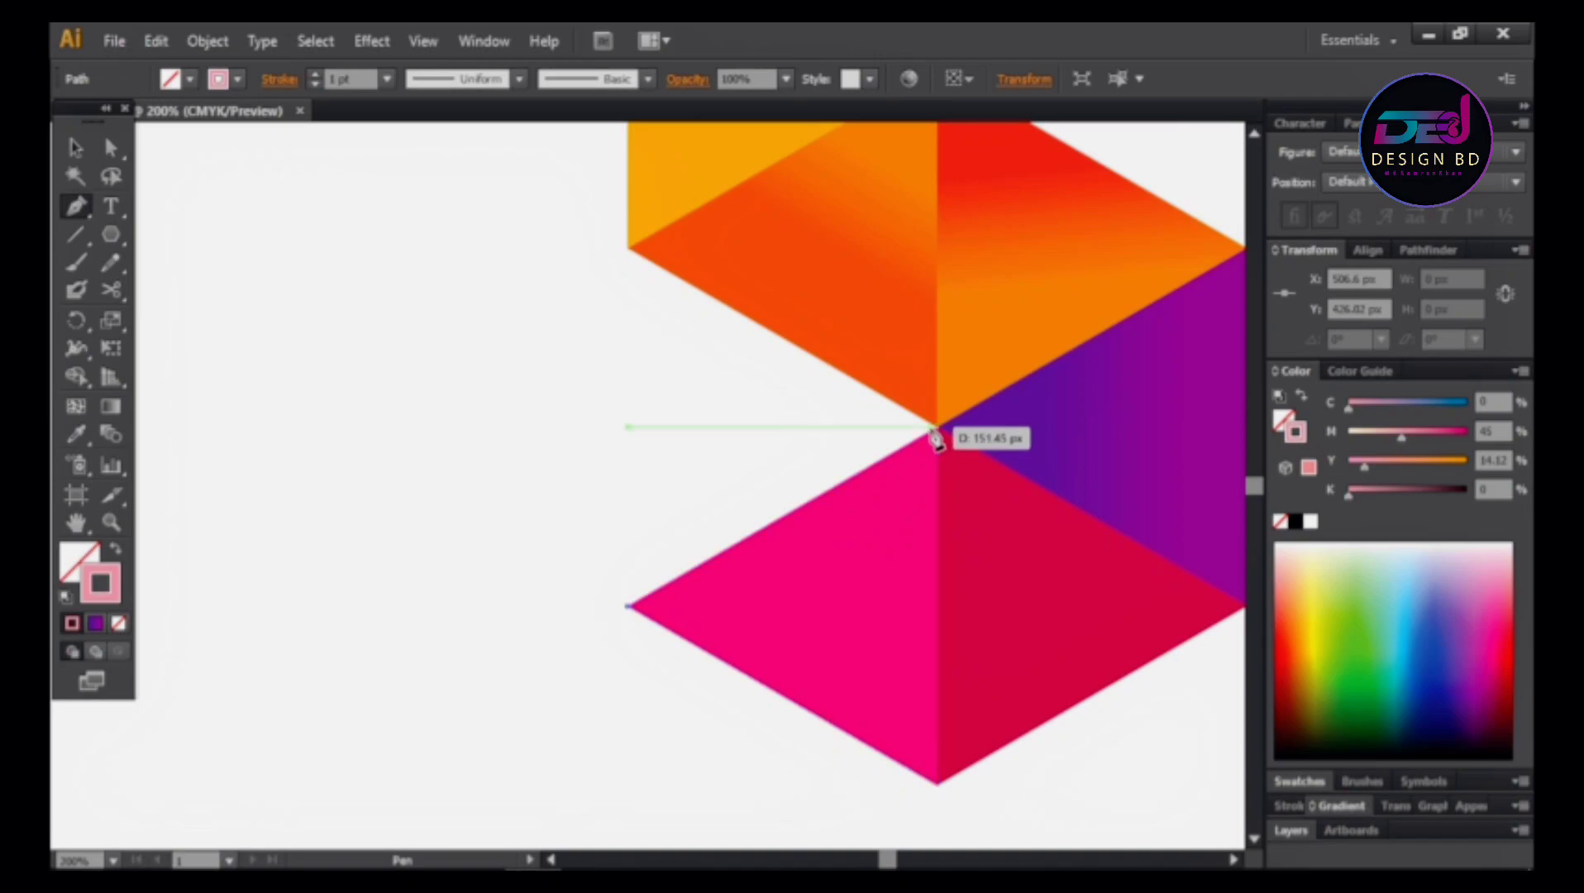
{"action": "key", "text": "ctrl+KP_Add"}
{"action": "key", "text": "ctrl+KP_Add"}
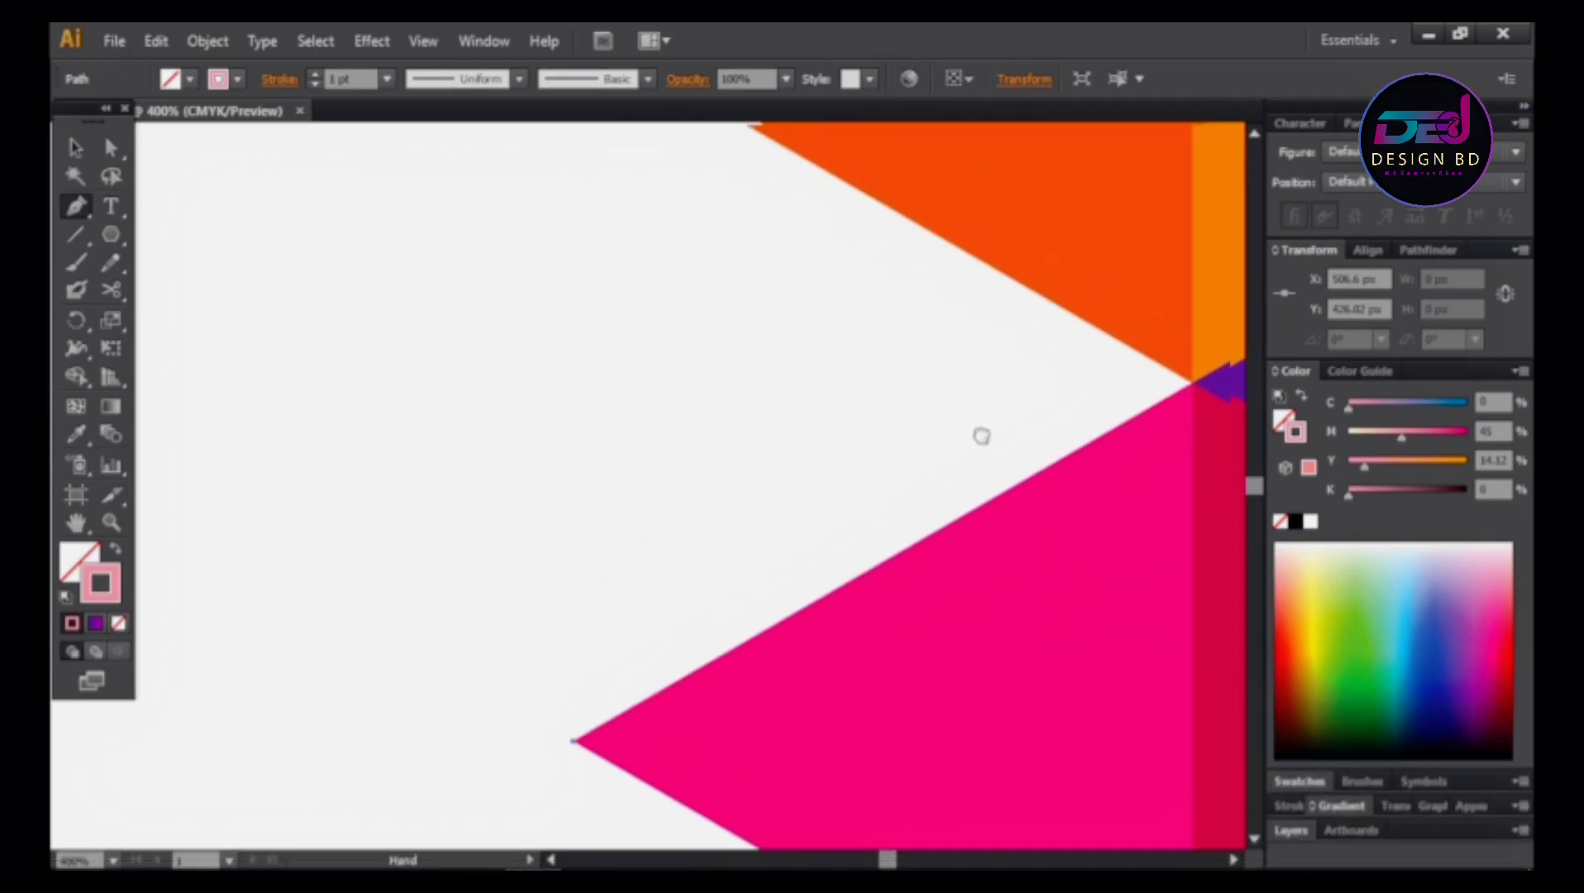
{"action": "left_click_drag", "start_coordinate": [1000, 430], "coordinate": [684, 394]}
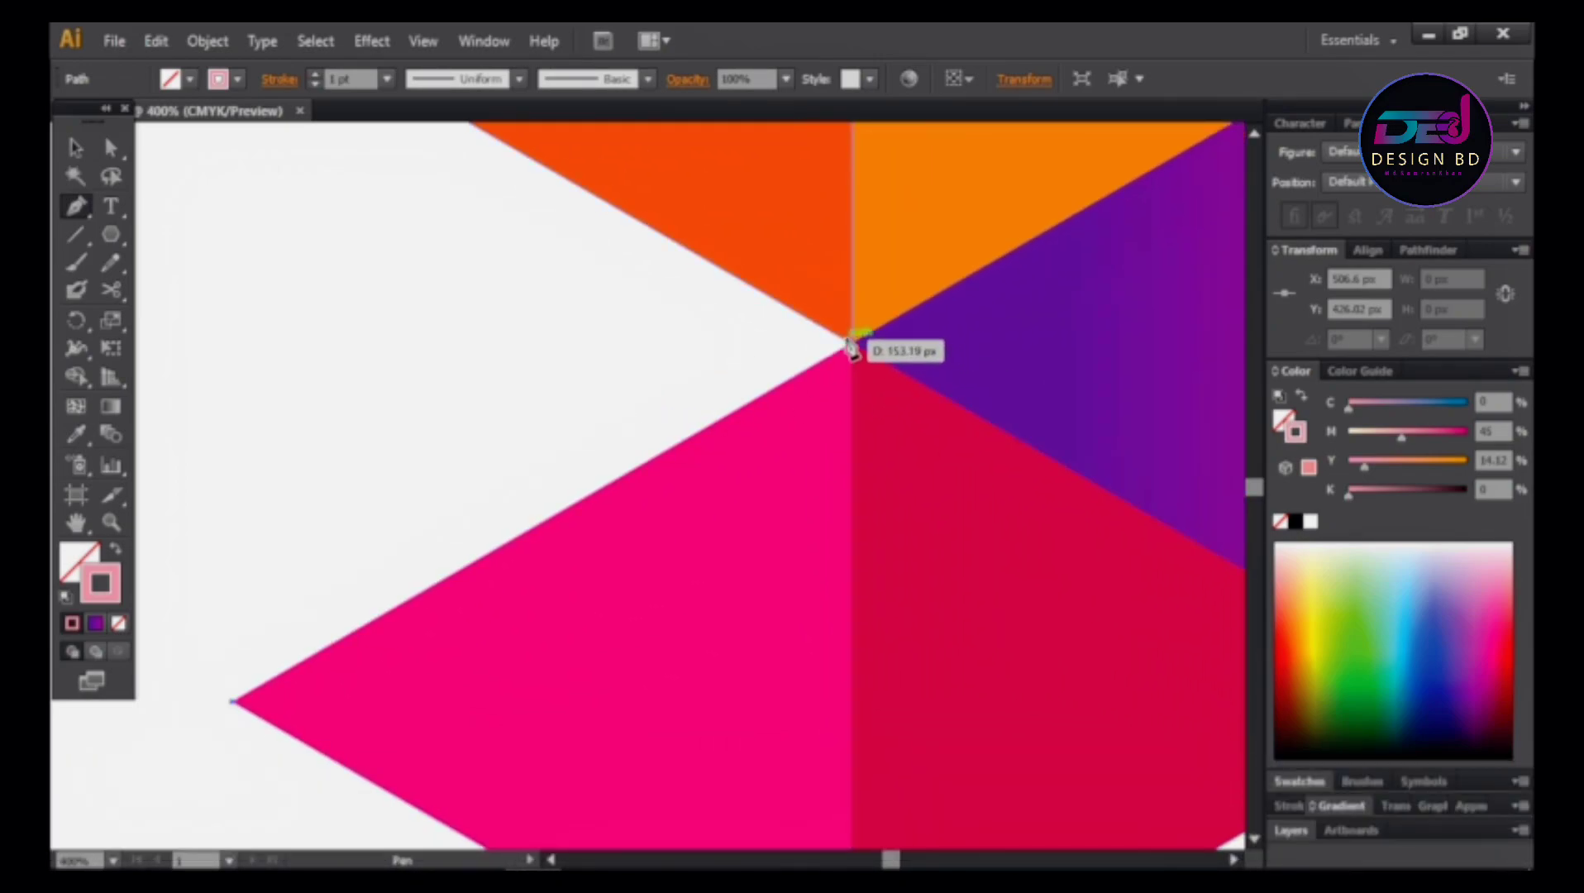
{"action": "left_click", "coordinate": [849, 346]}
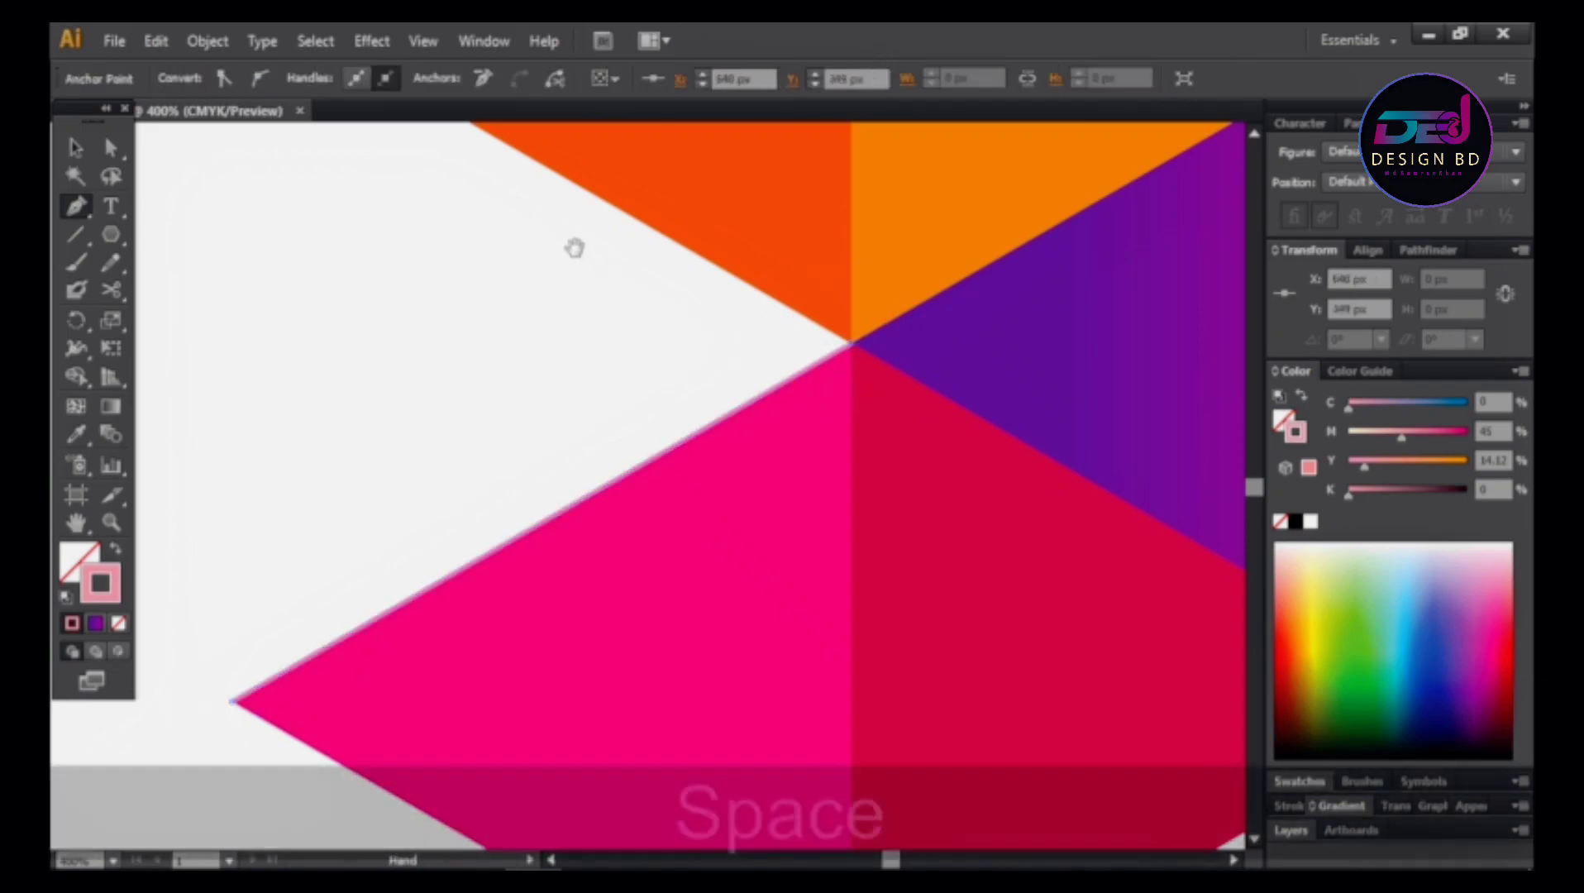
{"action": "left_click_drag", "start_coordinate": [573, 248], "coordinate": [989, 596]}
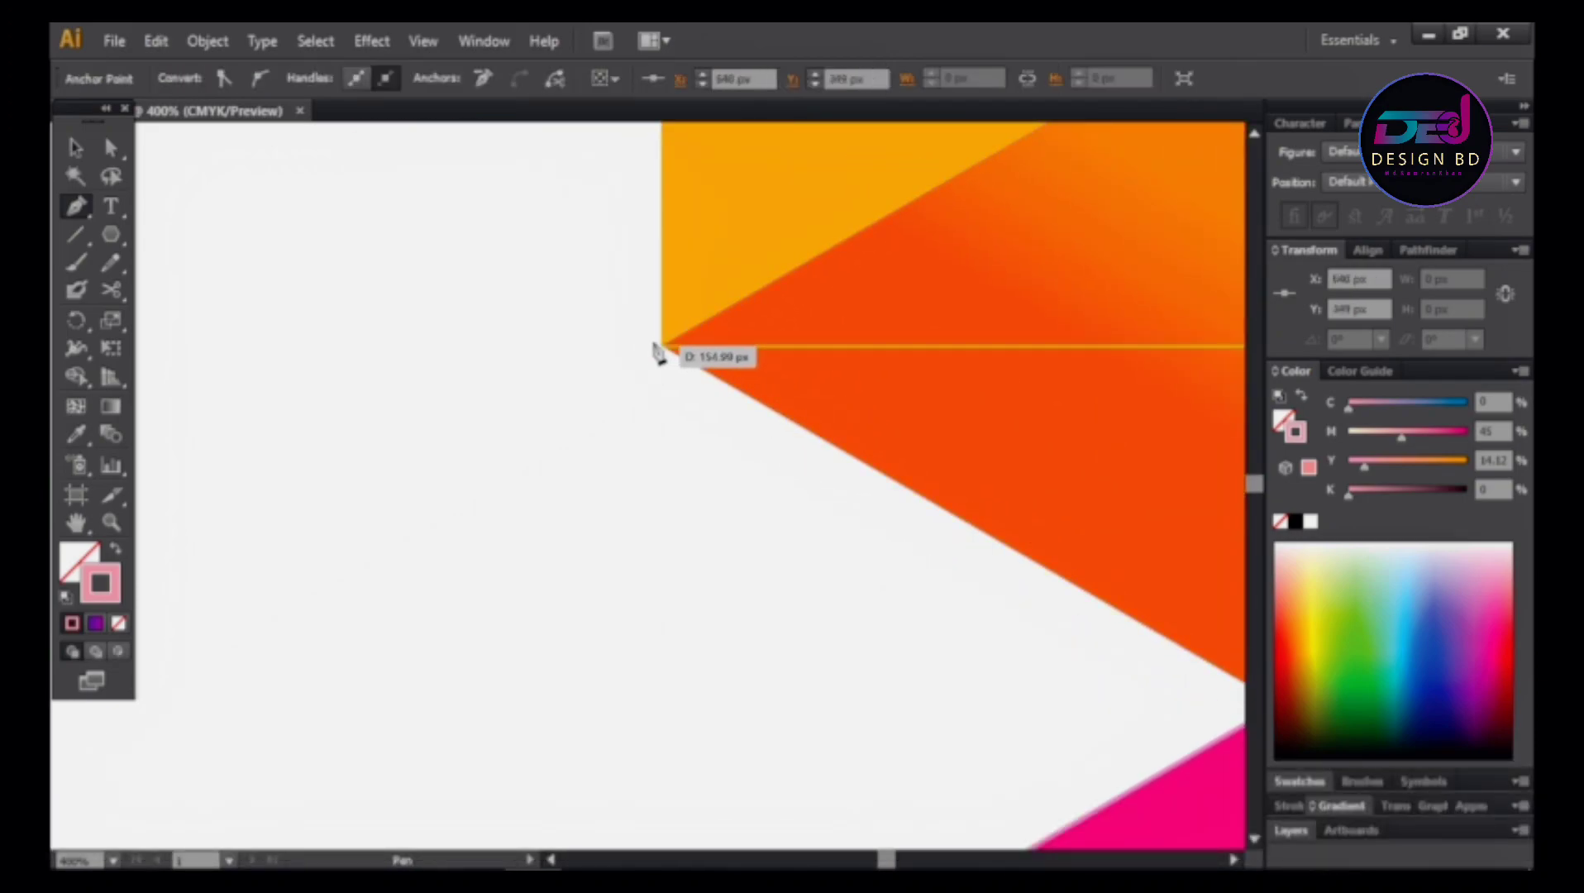
{"action": "left_click", "coordinate": [664, 347]}
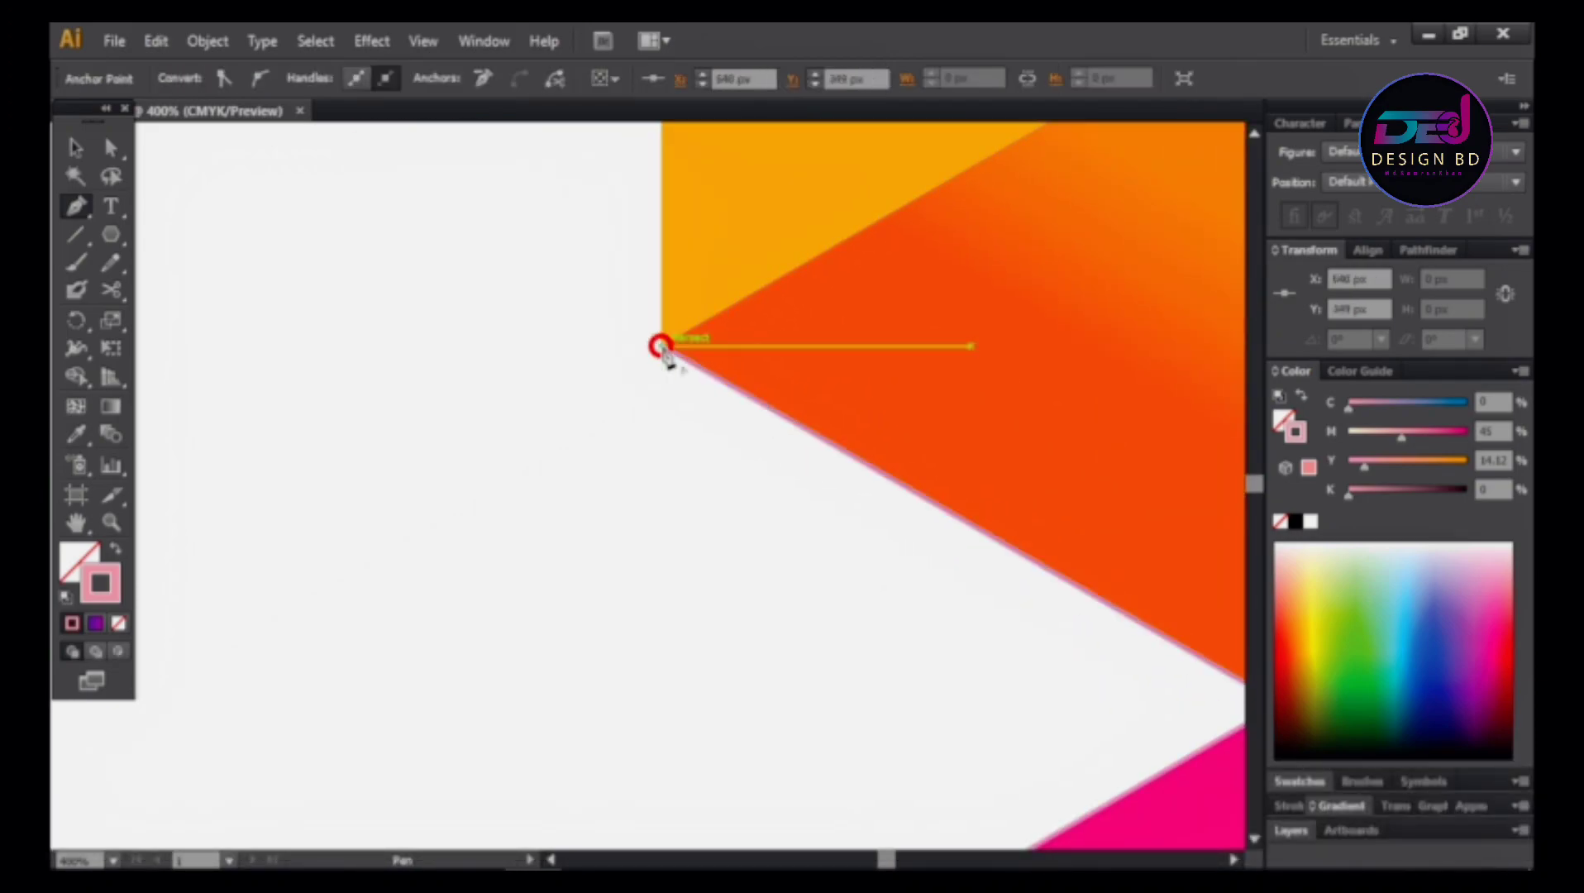
Continue the path up to the yellow triangle's top corner and down to the red-orange triangle's right corner, then finish and deselect it
{"action": "left_click_drag", "start_coordinate": [664, 347], "coordinate": [640, 489]}
{"action": "left_click_drag", "start_coordinate": [680, 224], "coordinate": [648, 478]}
{"action": "left_click_drag", "start_coordinate": [653, 279], "coordinate": [651, 290]}
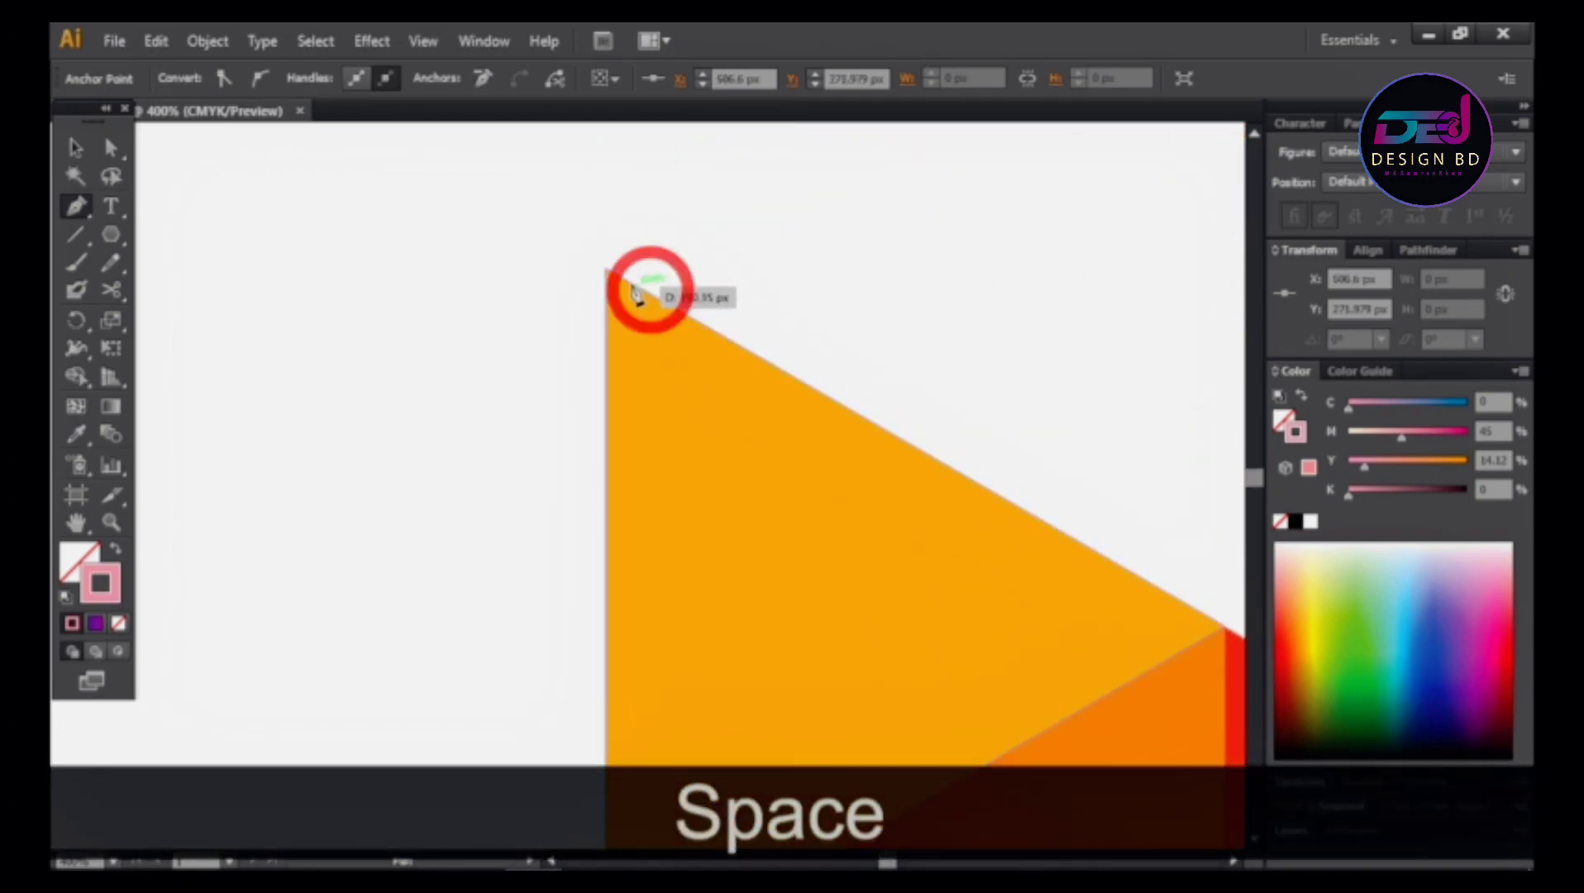
{"action": "left_click", "coordinate": [608, 272]}
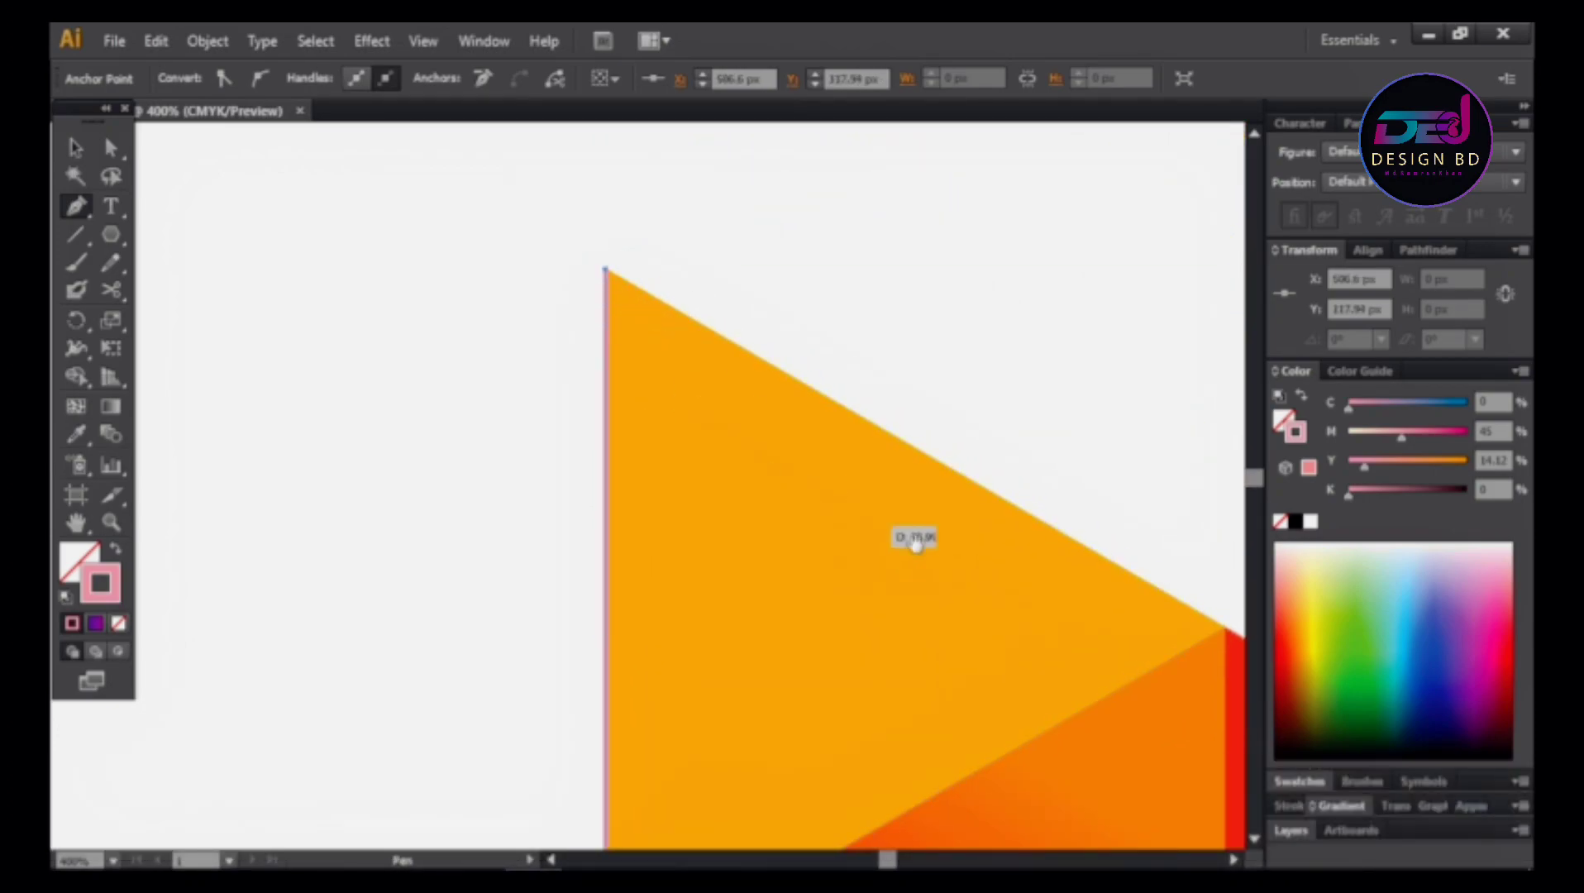
{"action": "left_click_drag", "start_coordinate": [941, 518], "coordinate": [680, 314]}
{"action": "left_click_drag", "start_coordinate": [1015, 477], "coordinate": [735, 336]}
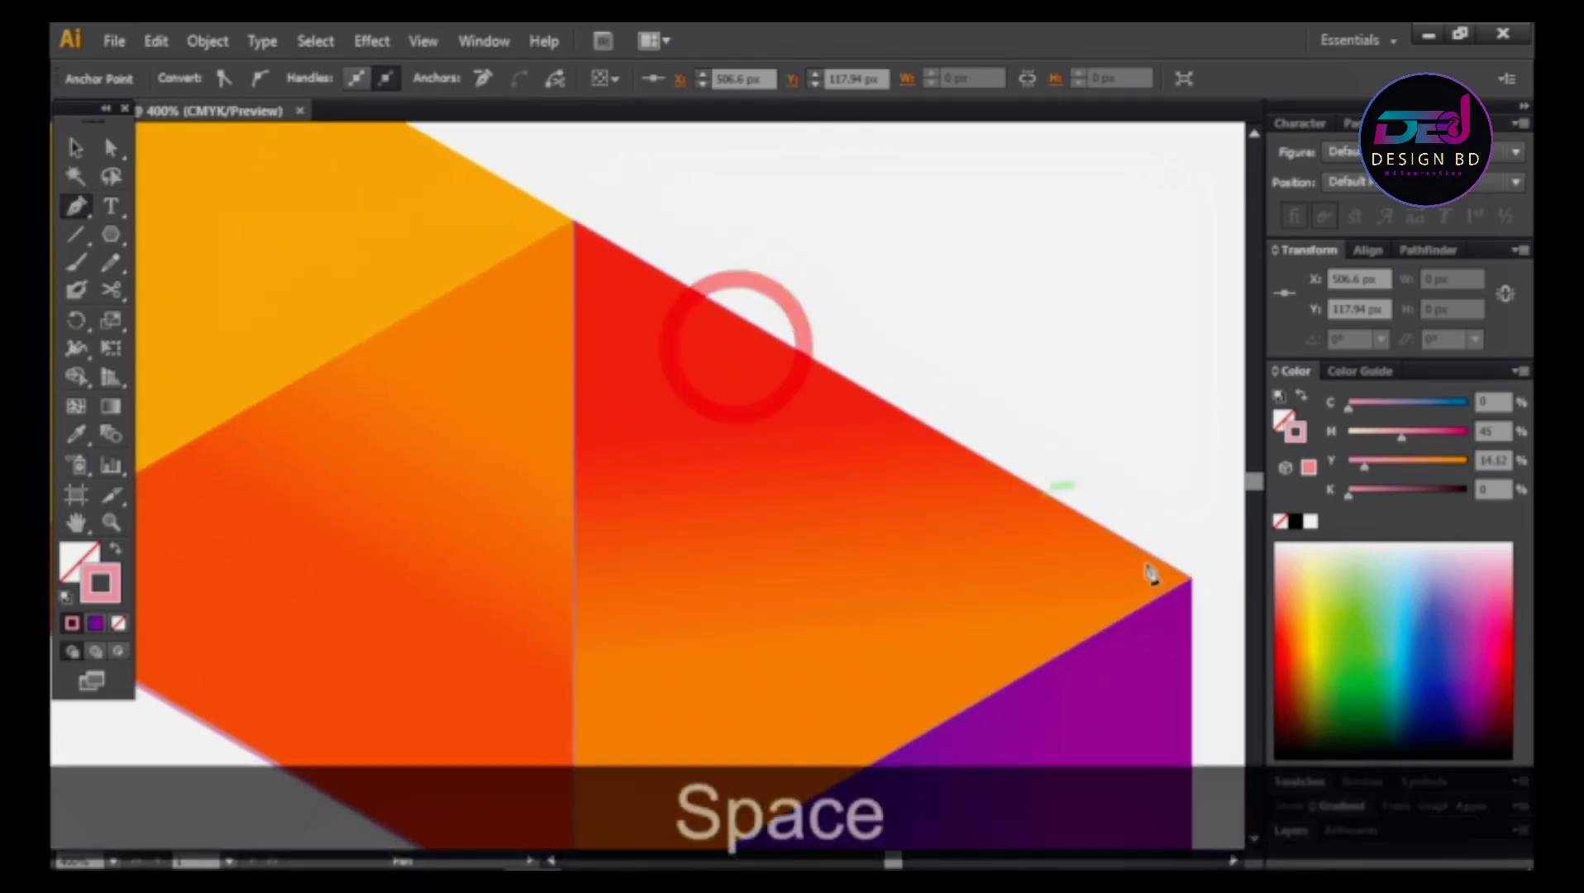
{"action": "left_click", "coordinate": [1191, 584]}
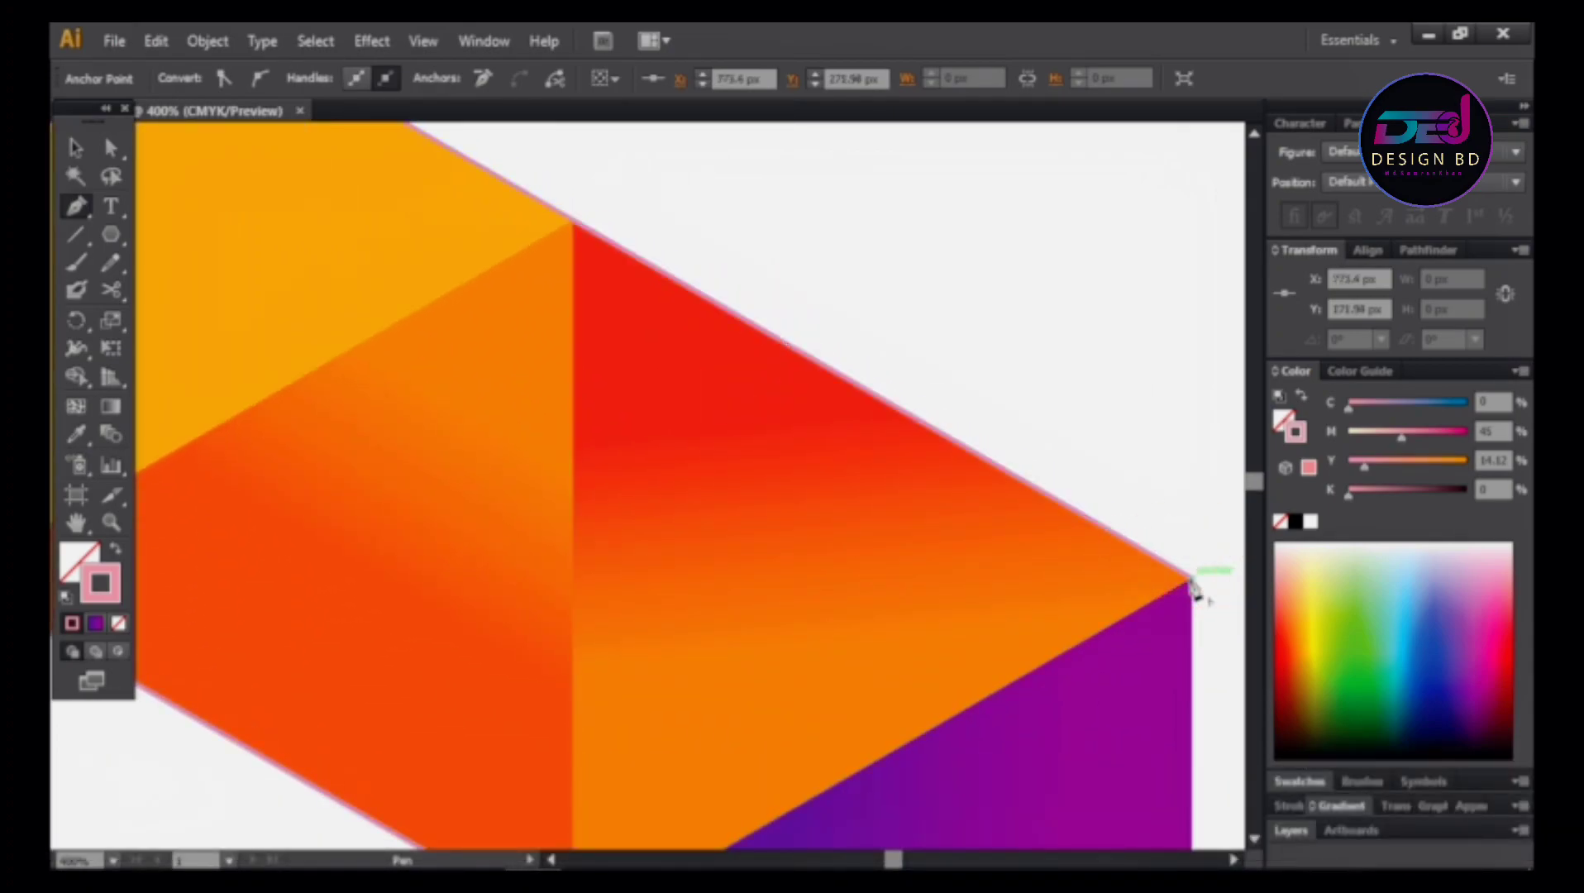
{"action": "left_click_drag", "start_coordinate": [845, 371], "coordinate": [1050, 513]}
{"action": "key", "text": "ctrl"}
{"action": "key", "text": "ctrl+minus"}
{"action": "key", "text": "v"}
{"action": "left_click", "coordinate": [1022, 353]}
{"action": "left_click_drag", "start_coordinate": [1000, 486], "coordinate": [992, 291]}
Change the outline path's stroke from light pink to white and deselect it
{"action": "key", "text": "ctrl+minus"}
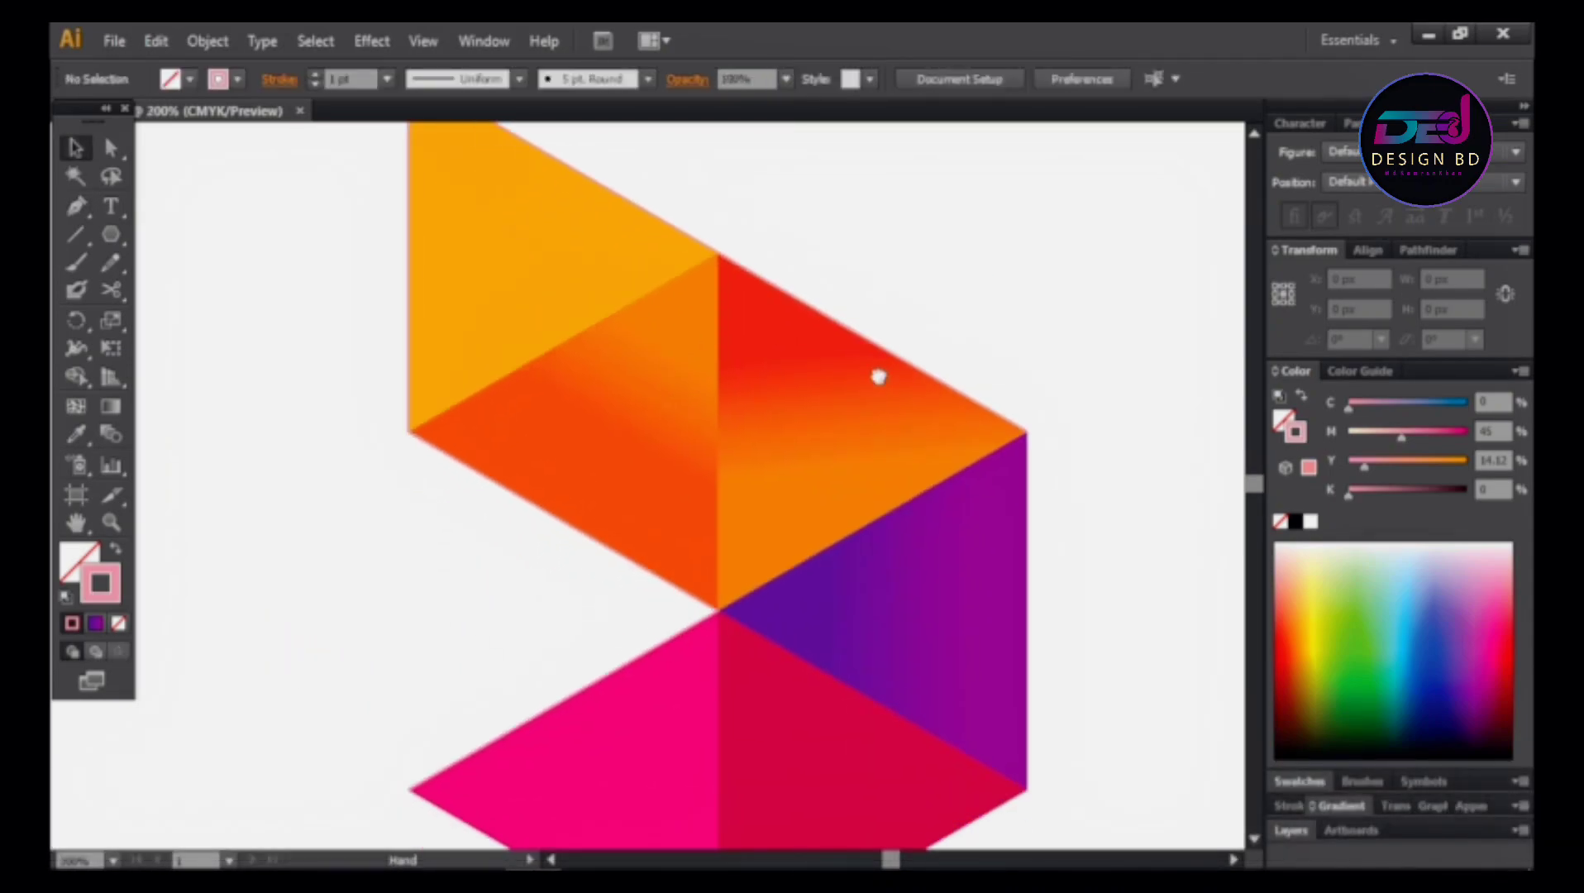
{"action": "left_click", "coordinate": [691, 597]}
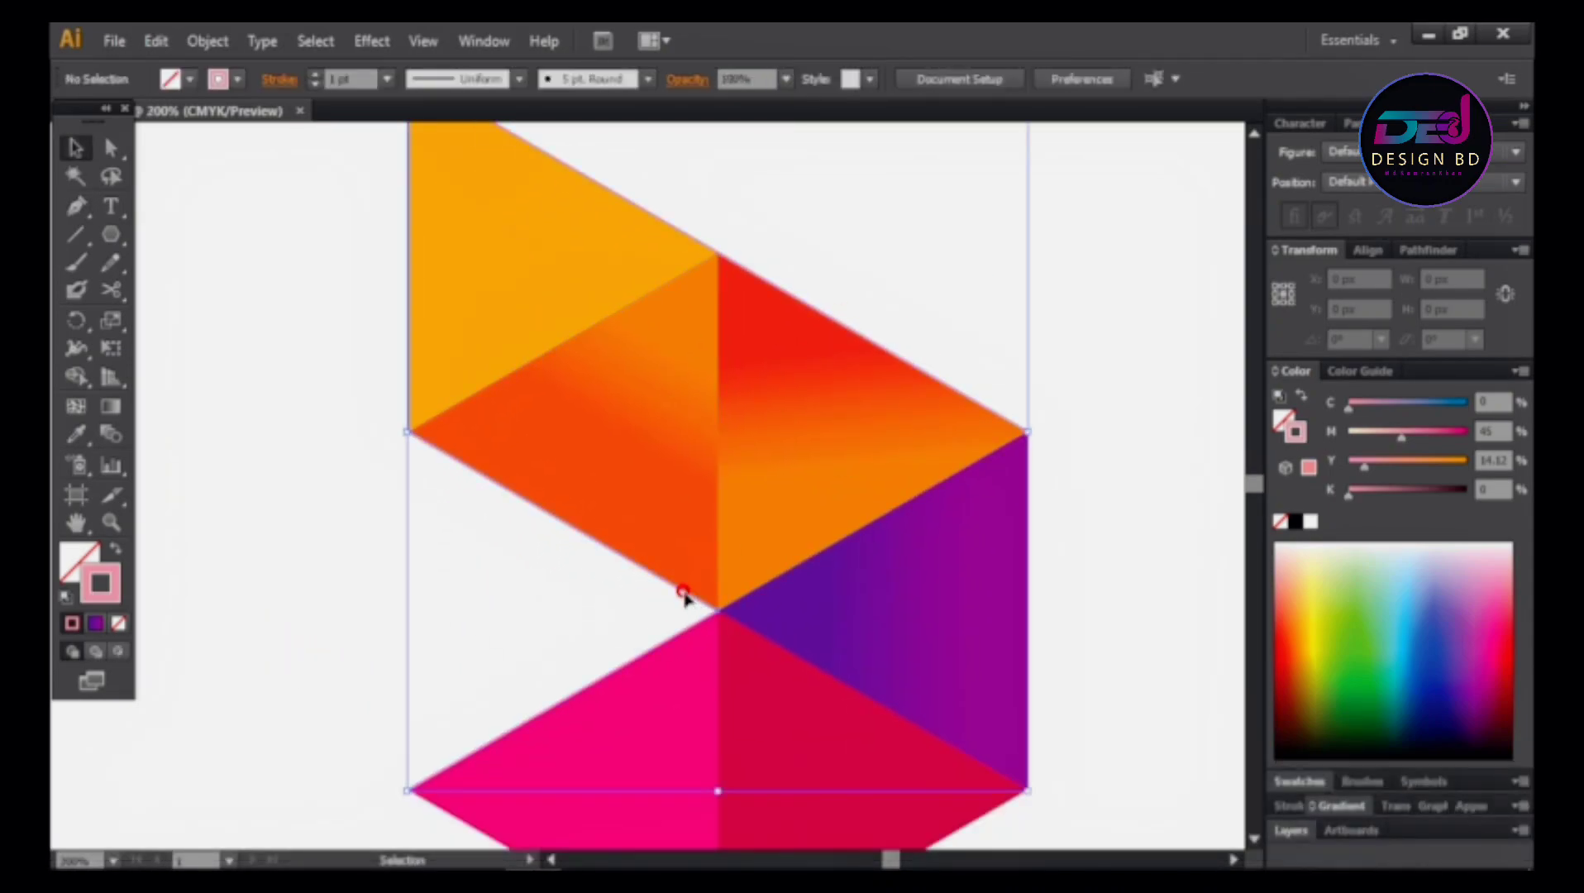
{"action": "left_click", "coordinate": [1310, 523]}
{"action": "left_click", "coordinate": [1101, 394]}
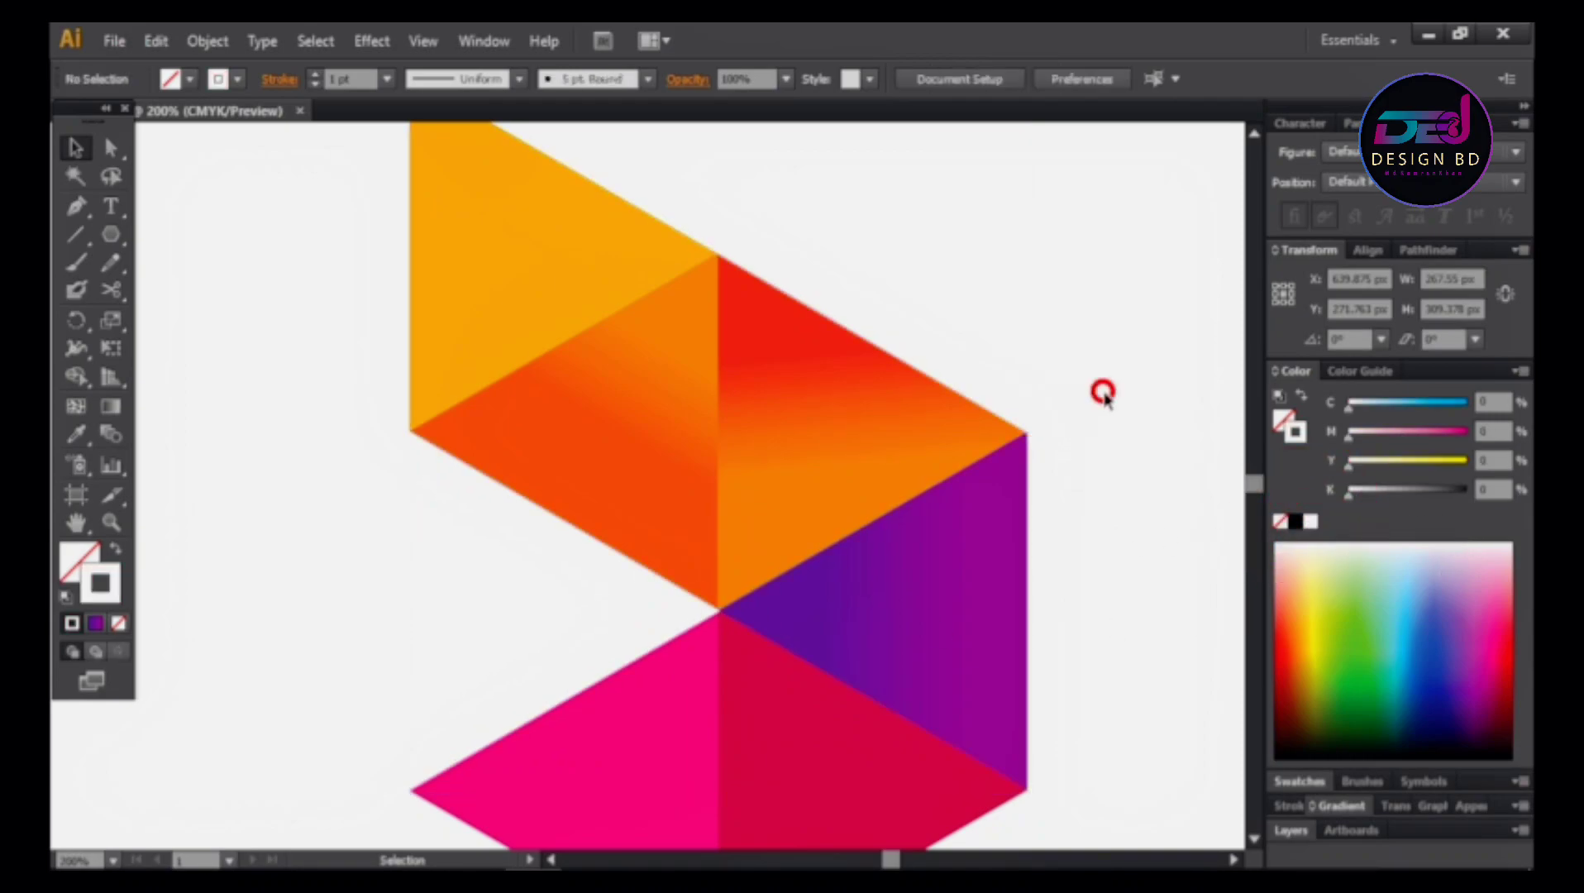
Group all the triangles with their outline and move the group about 329 px to the right, then deselect it
{"action": "key", "text": "ctrl+minus"}
{"action": "key", "text": "ctrl+minus"}
{"action": "left_click_drag", "start_coordinate": [672, 495], "coordinate": [642, 529]}
{"action": "left_click_drag", "start_coordinate": [800, 234], "coordinate": [564, 698]}
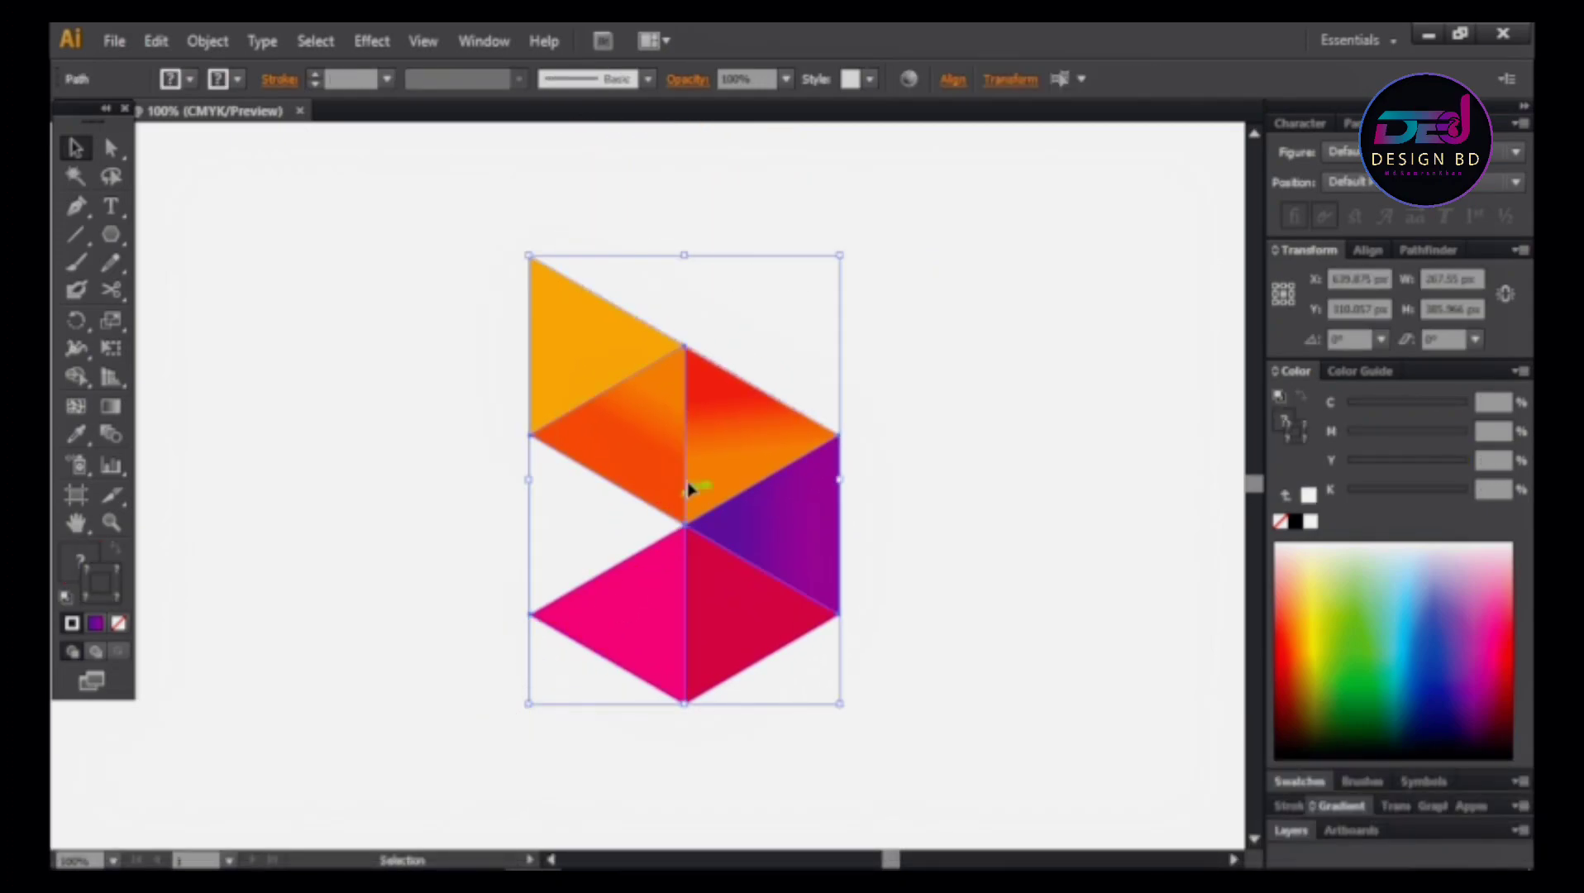
{"action": "right_click", "coordinate": [711, 436]}
{"action": "left_click", "coordinate": [795, 545]}
{"action": "left_click_drag", "start_coordinate": [711, 469], "coordinate": [1093, 449]}
{"action": "left_click", "coordinate": [549, 449]}
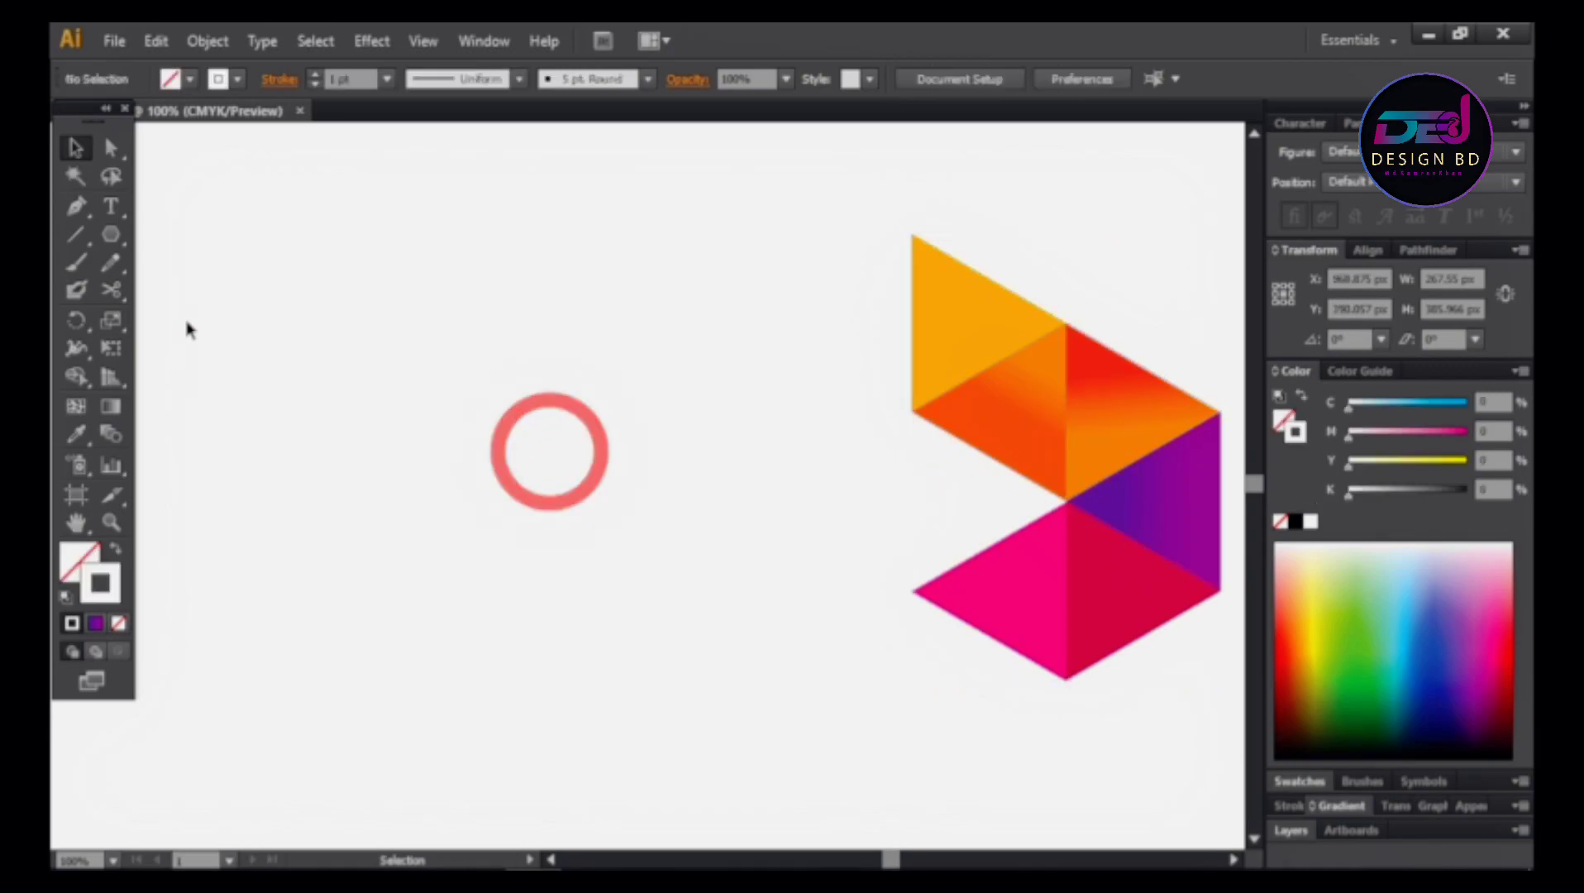
Draw a rounded rectangle about 240 by 237 px in the empty area beside the triangle logo
{"action": "left_click", "coordinate": [114, 235]}
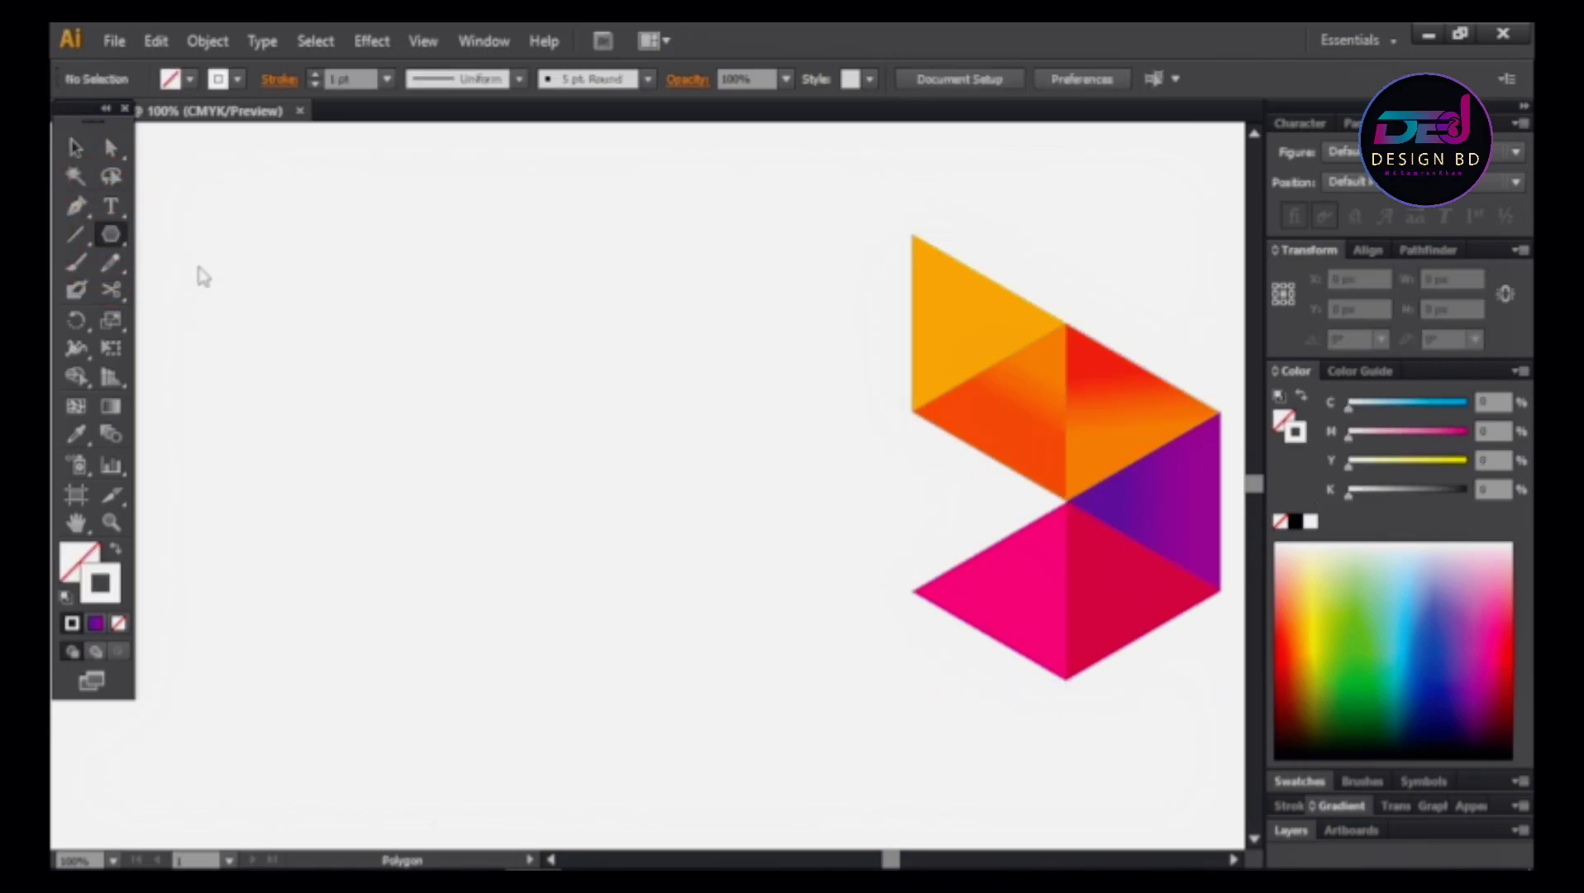
{"action": "left_click_drag", "start_coordinate": [112, 234], "coordinate": [212, 261]}
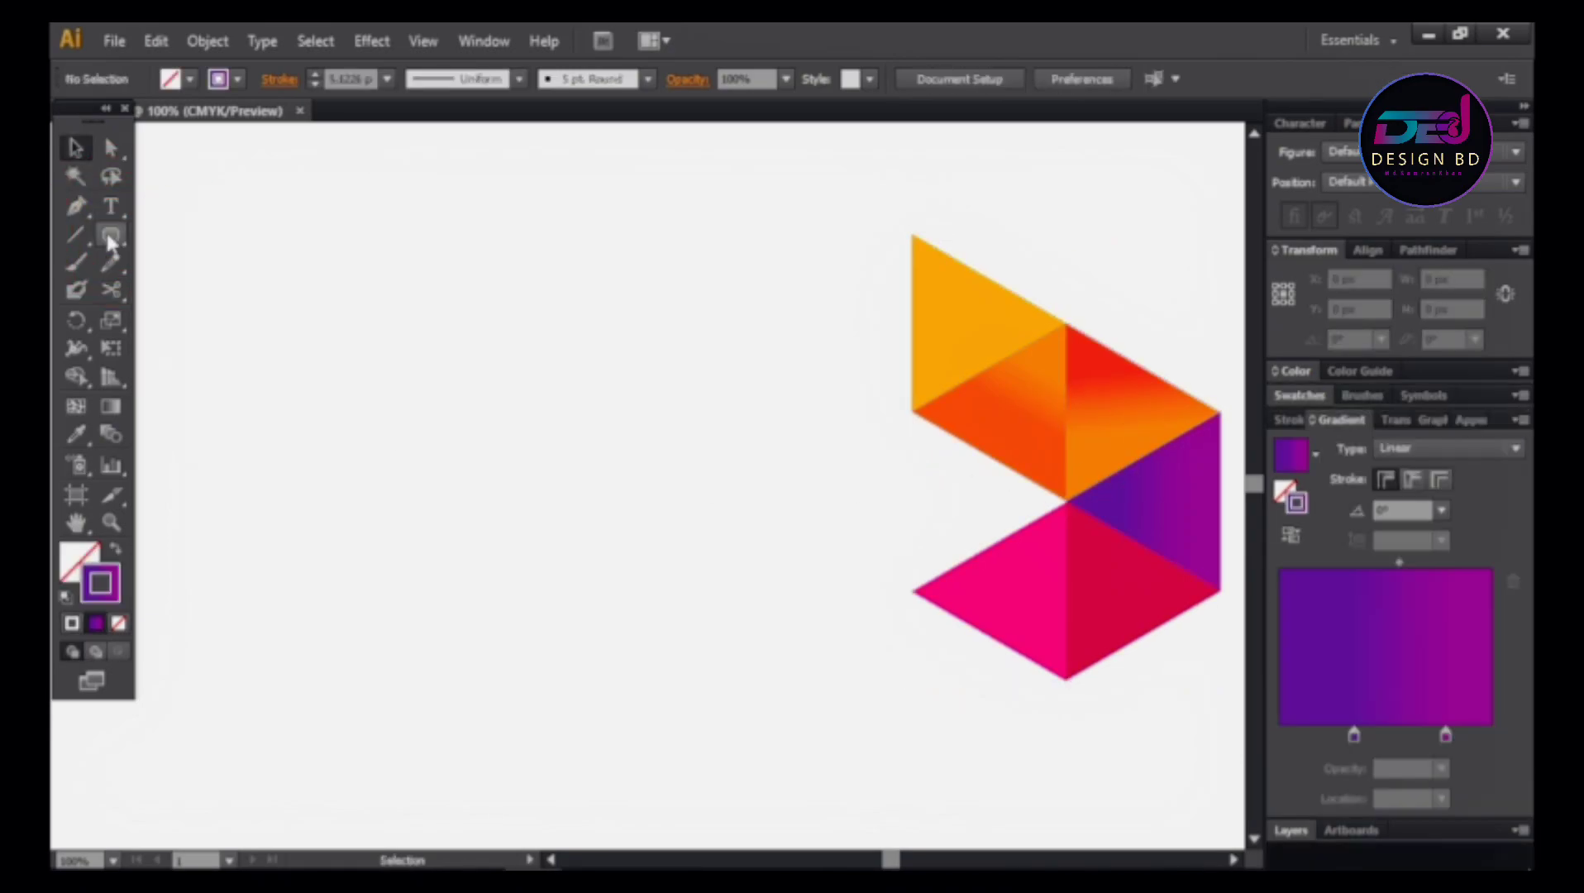
{"action": "mouse_move", "coordinate": [485, 315]}
{"action": "left_mouse_down"}
{"action": "mouse_move", "coordinate": [565, 459]}
{"action": "mouse_move", "coordinate": [693, 572]}
{"action": "mouse_move", "coordinate": [762, 588]}
{"action": "left_mouse_up"}
{"action": "left_click", "coordinate": [77, 147]}
Give the rounded rectangle a solid red swatch fill and remove its stroke
{"action": "left_click", "coordinate": [1318, 400]}
{"action": "left_click", "coordinate": [1347, 422]}
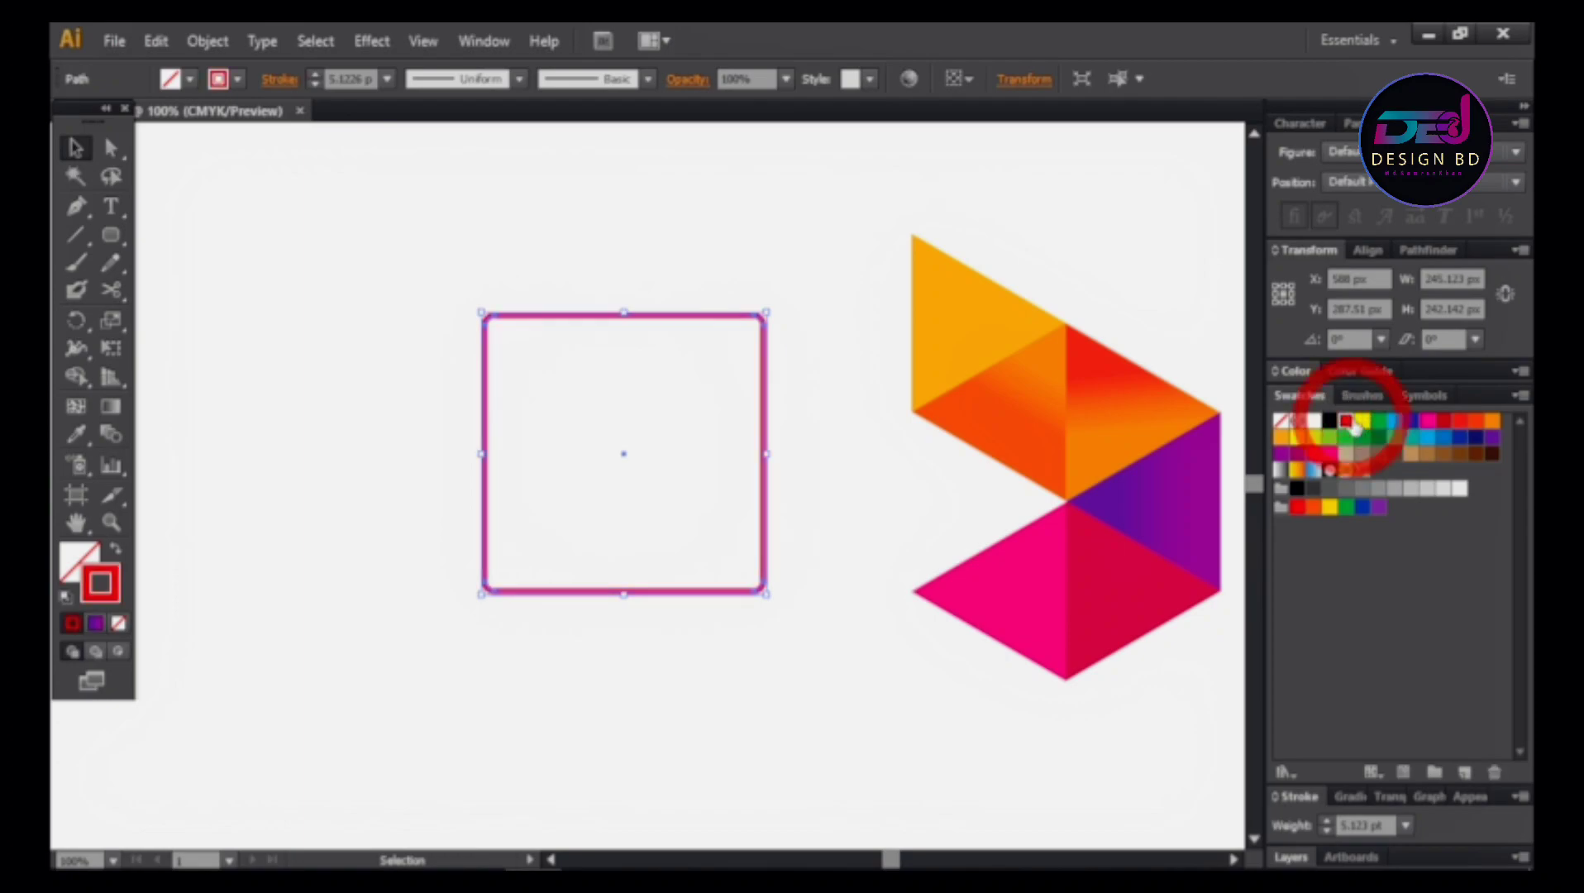
{"action": "left_click", "coordinate": [118, 551]}
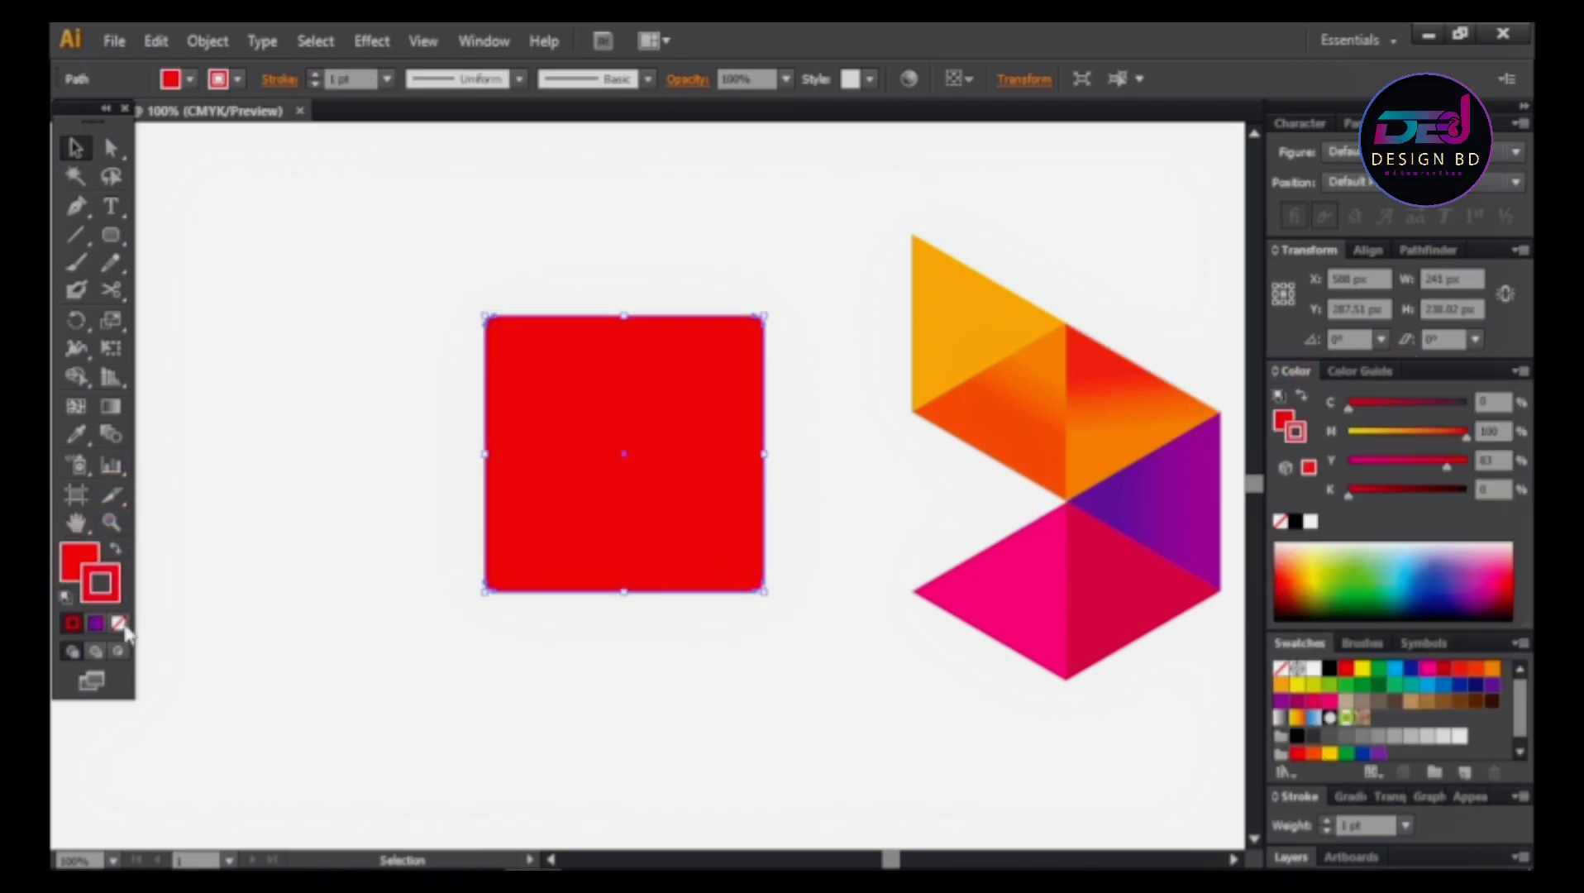
{"action": "left_click", "coordinate": [120, 623]}
{"action": "left_click", "coordinate": [56, 560]}
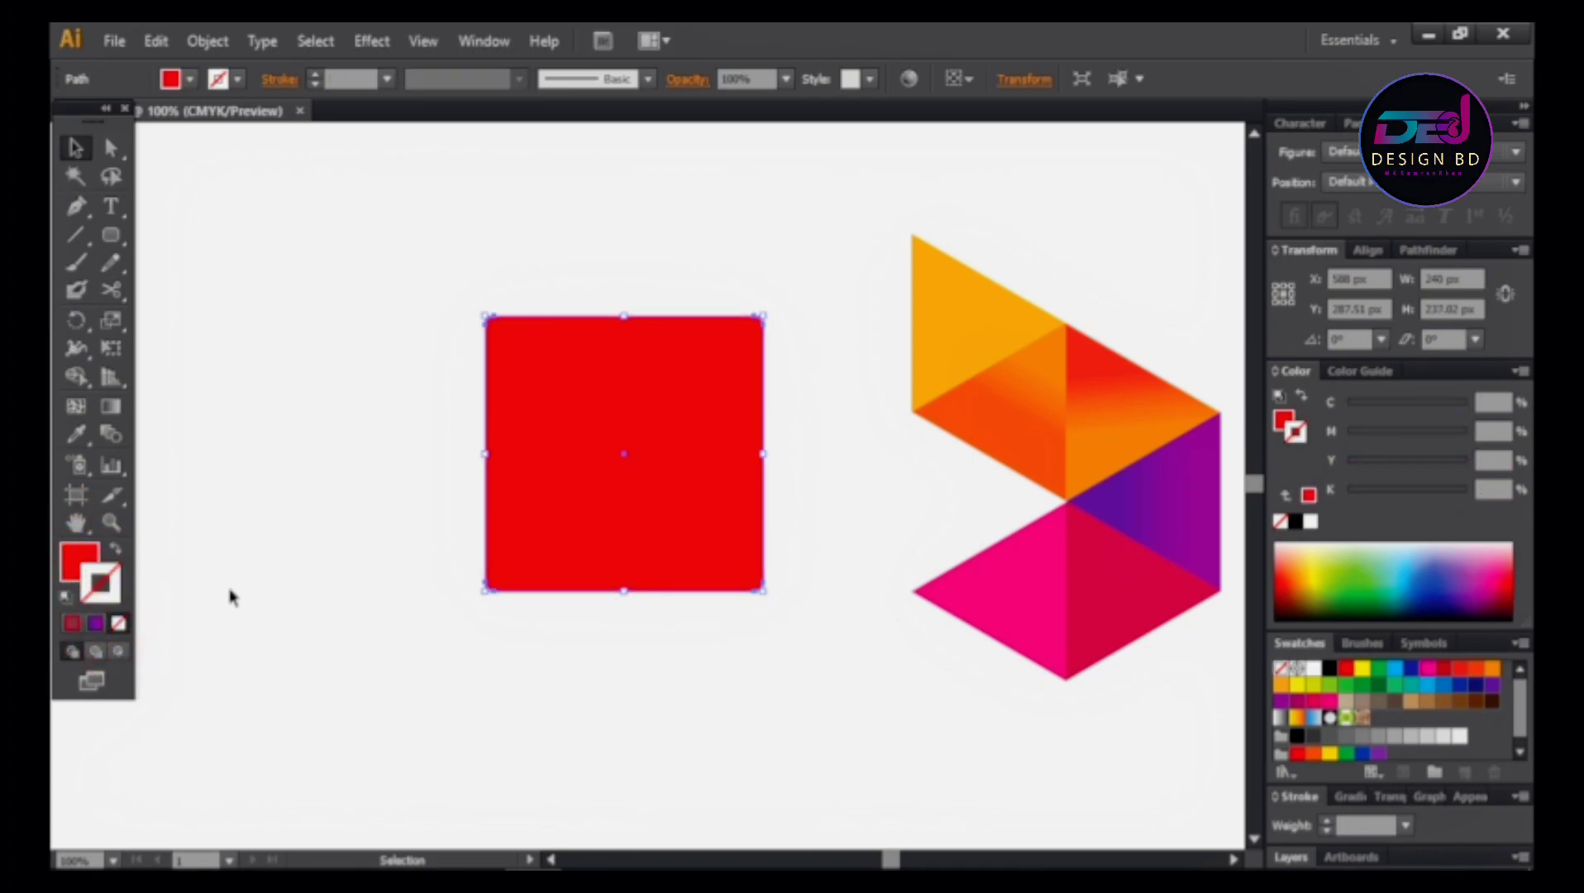
Lower the yellow value of the rounded rectangle's red fill to 79% and deselect it
{"action": "left_click", "coordinate": [95, 566]}
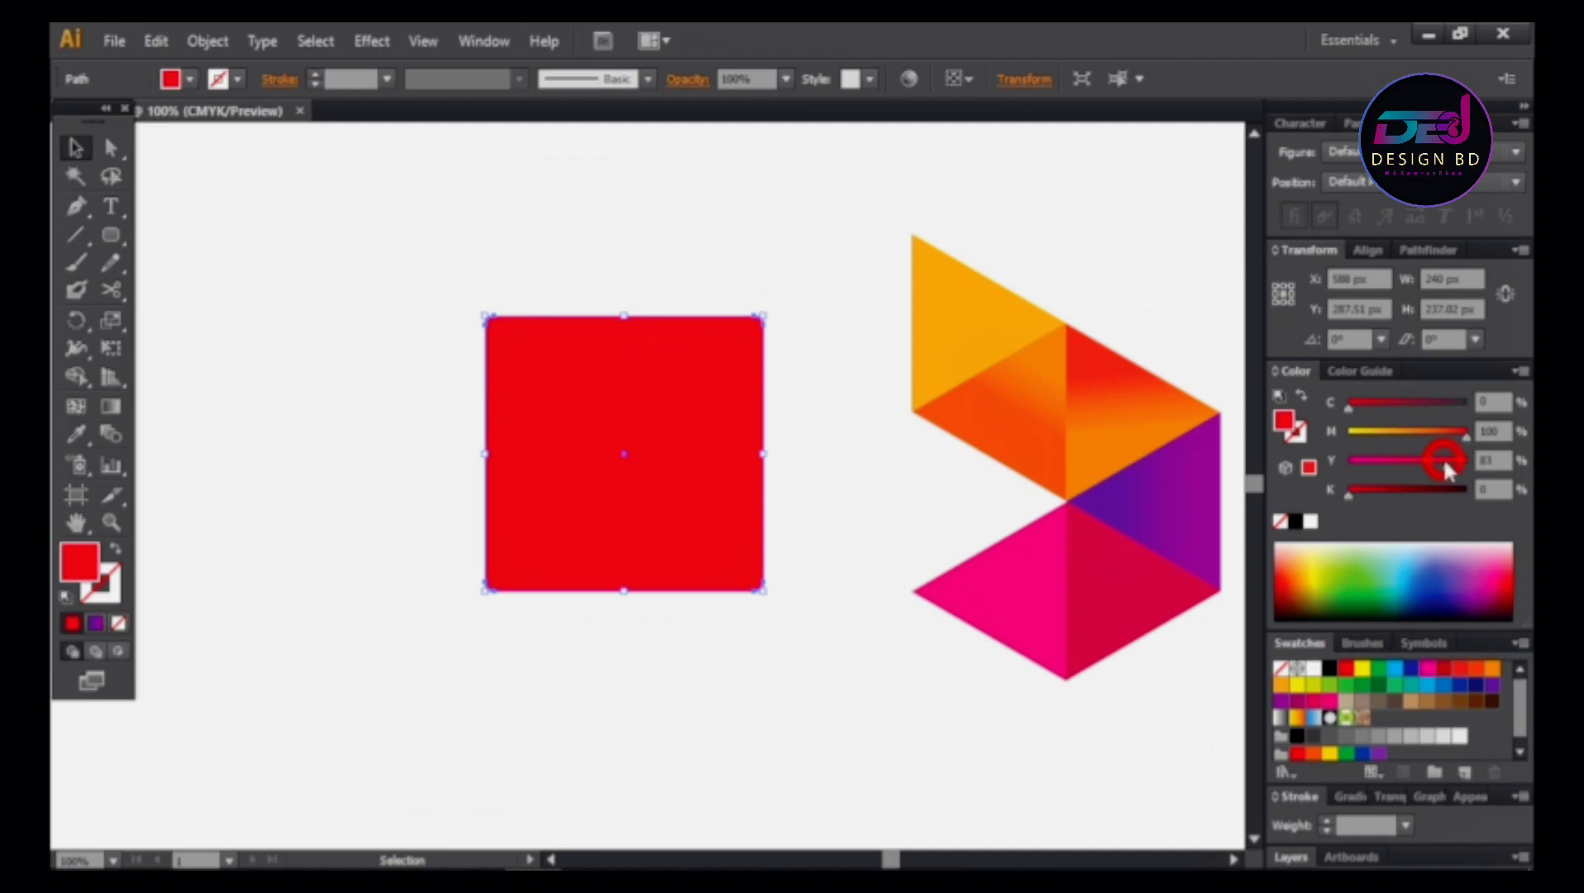
{"action": "left_click_drag", "start_coordinate": [1444, 467], "coordinate": [1440, 466]}
{"action": "left_click", "coordinate": [827, 631]}
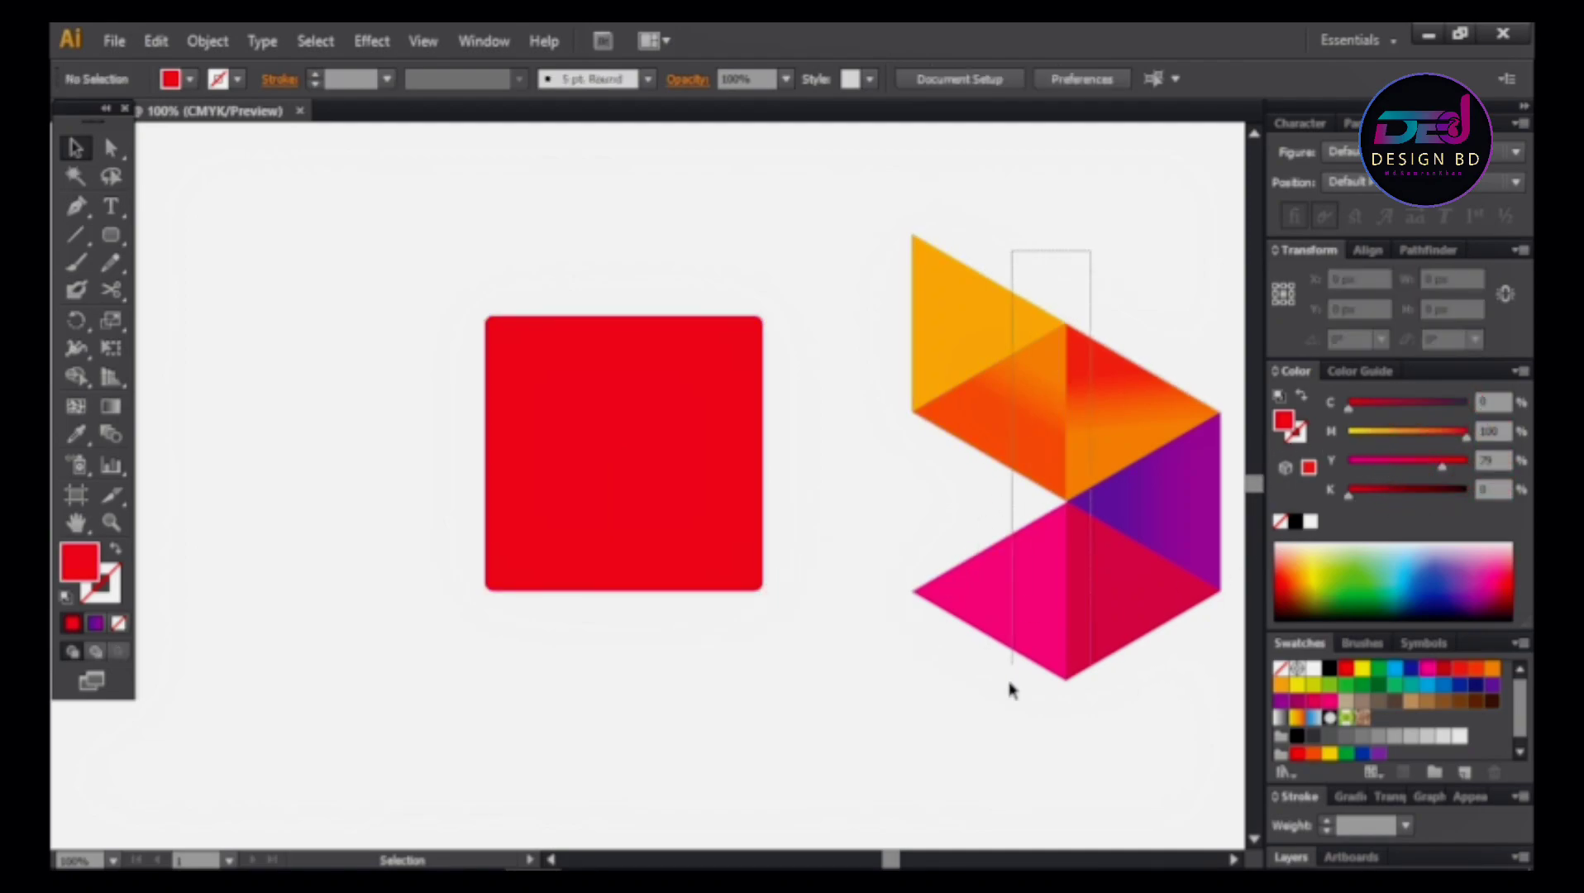
Enlarge the red rounded rectangle to about 279 by 274 px by extending its width and height
{"action": "left_click", "coordinate": [689, 466]}
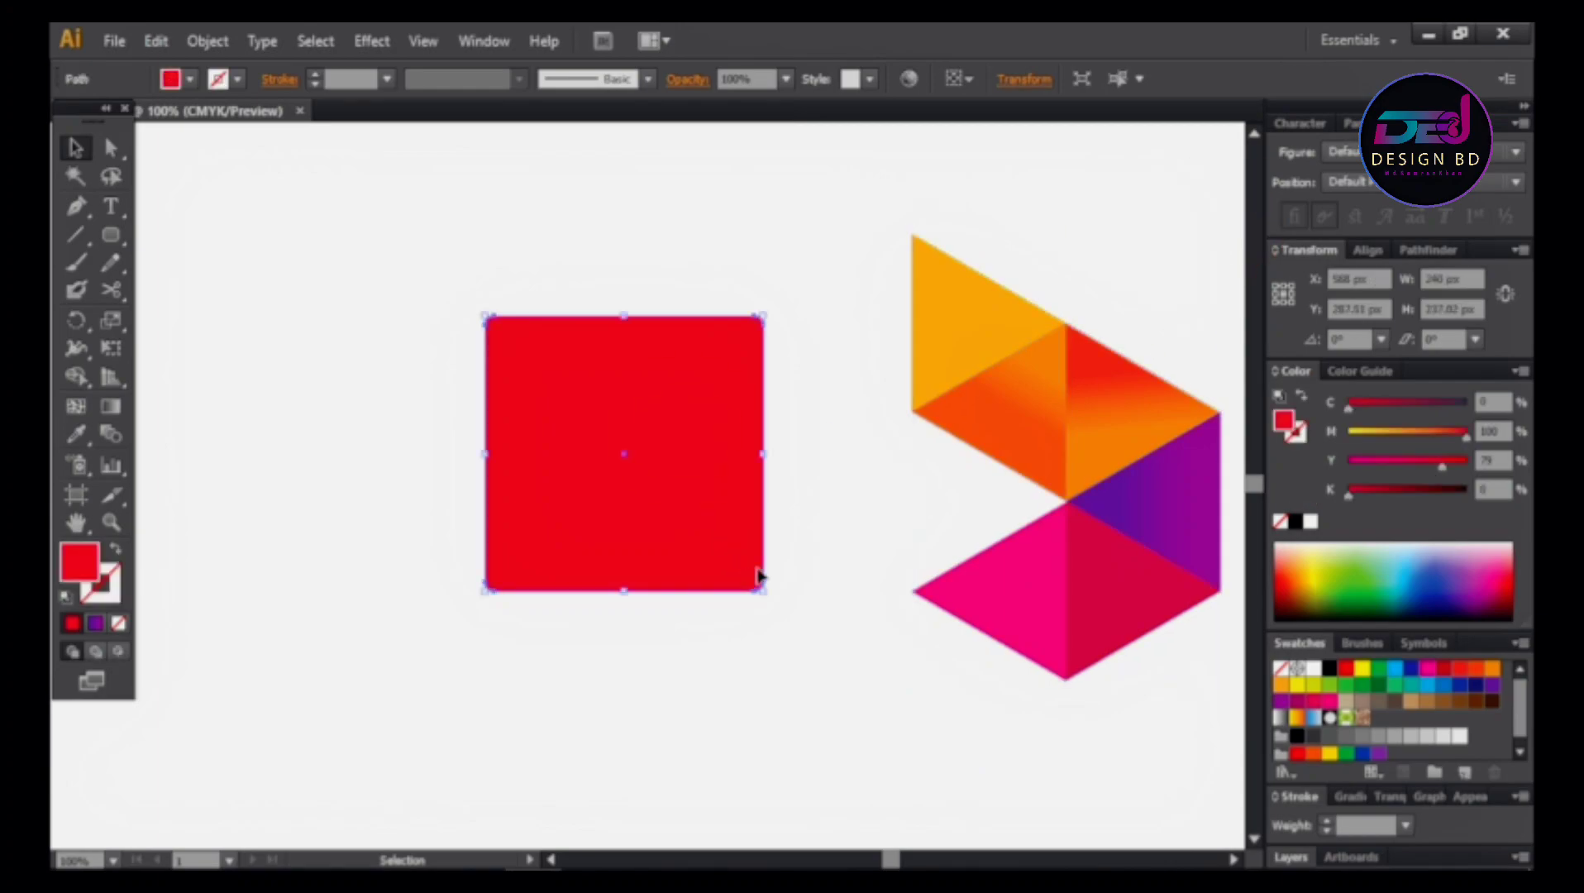
{"action": "left_click_drag", "start_coordinate": [765, 466], "coordinate": [809, 464]}
{"action": "left_click_drag", "start_coordinate": [648, 592], "coordinate": [648, 633]}
{"action": "left_click", "coordinate": [666, 729]}
Add the text "রবি" in white SutonnyMJ on the lower part of the red shape
{"action": "key", "text": "t"}
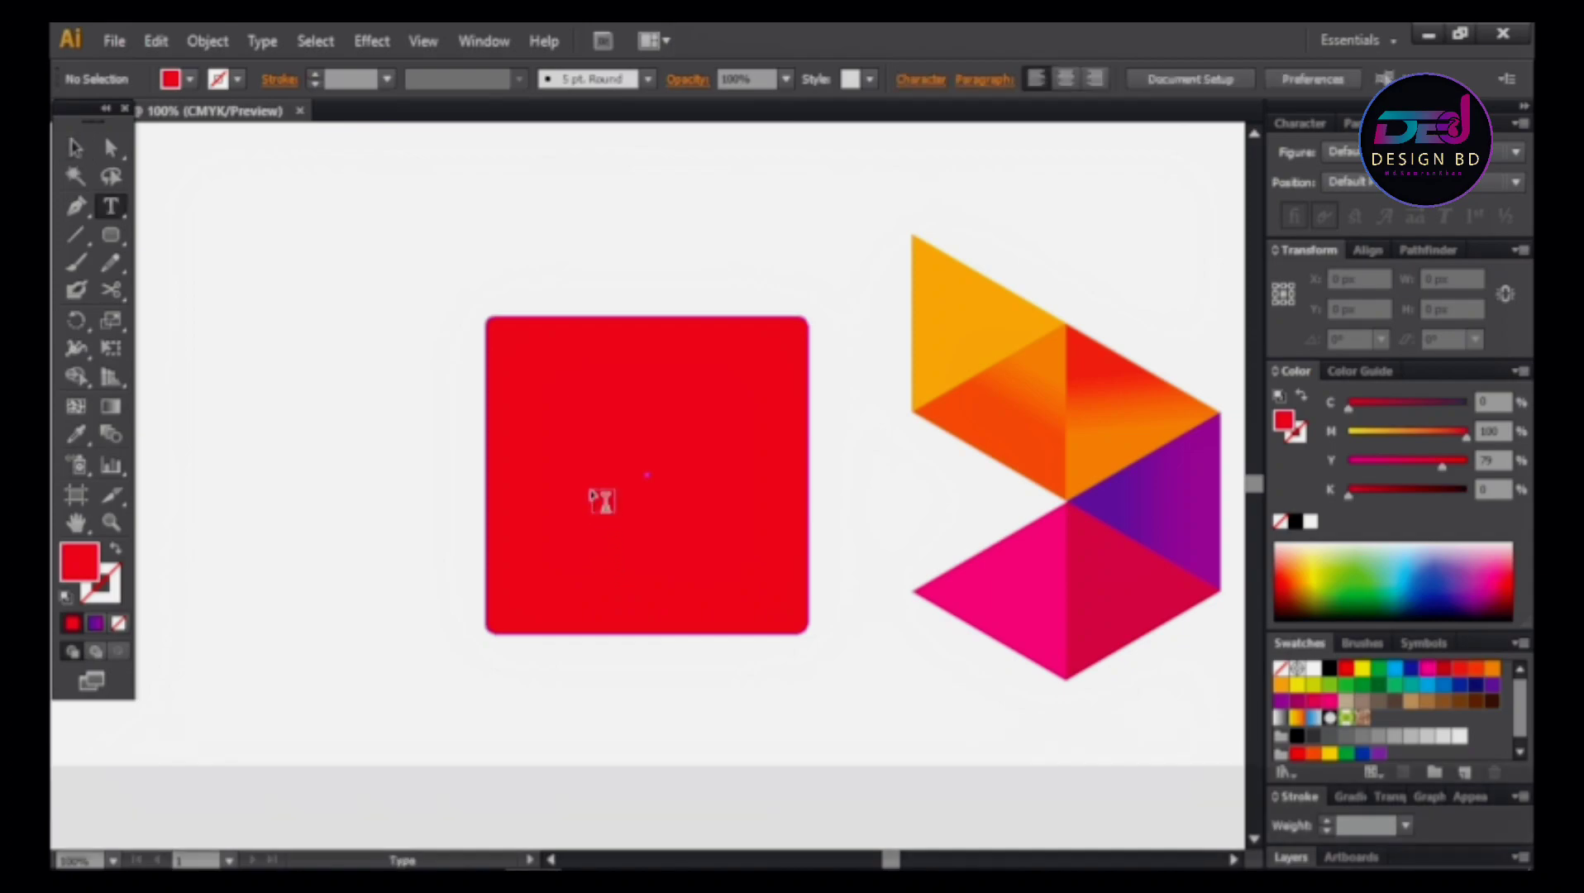
{"action": "left_click", "coordinate": [564, 547]}
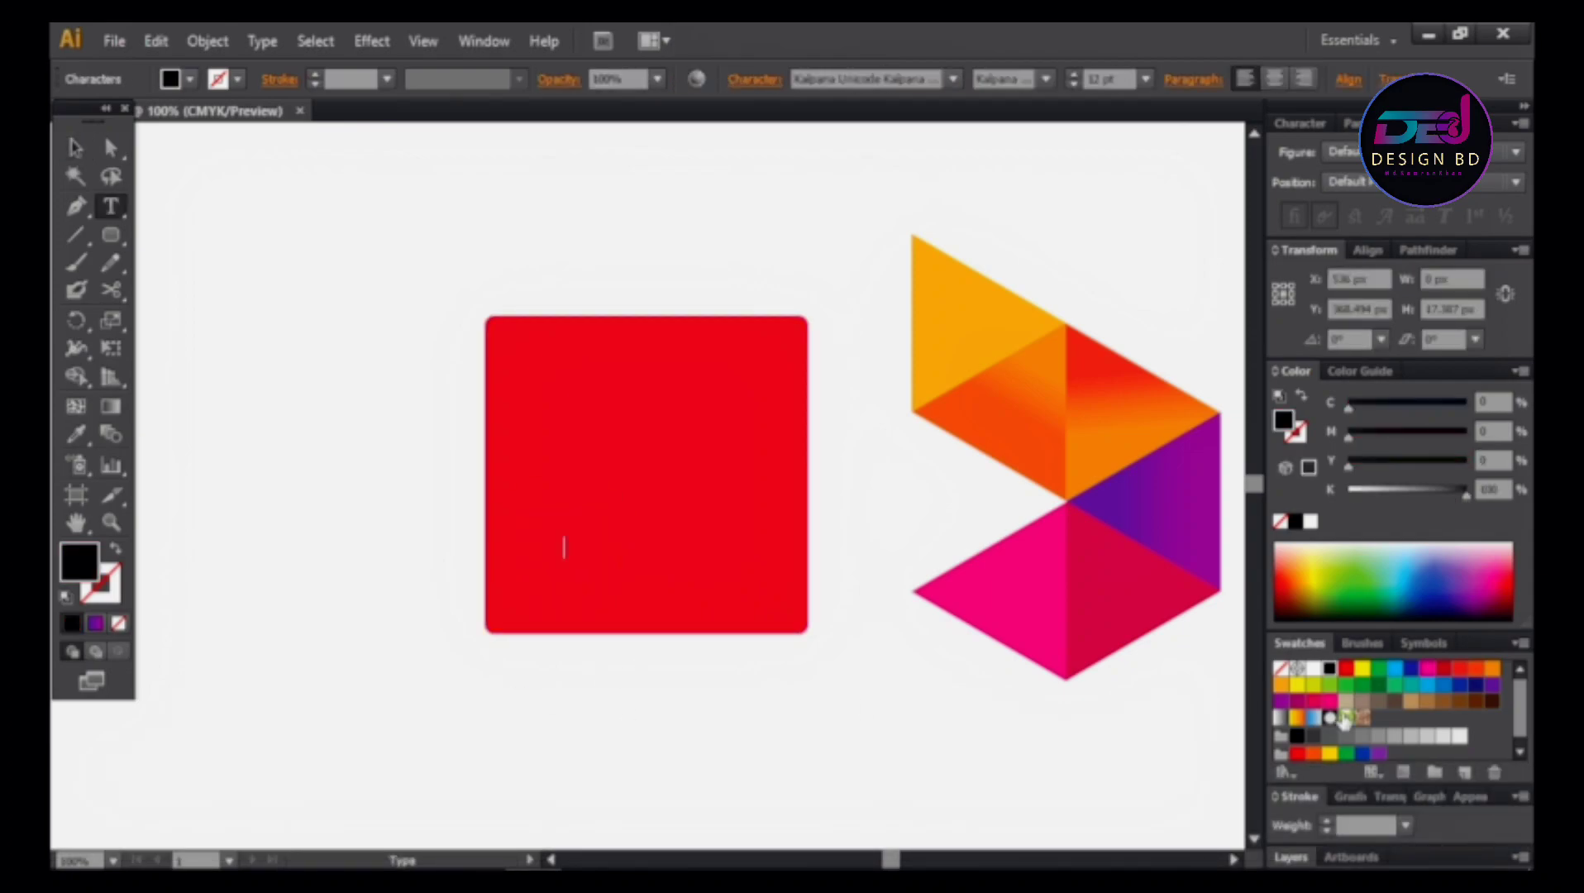
{"action": "left_click", "coordinate": [1313, 668]}
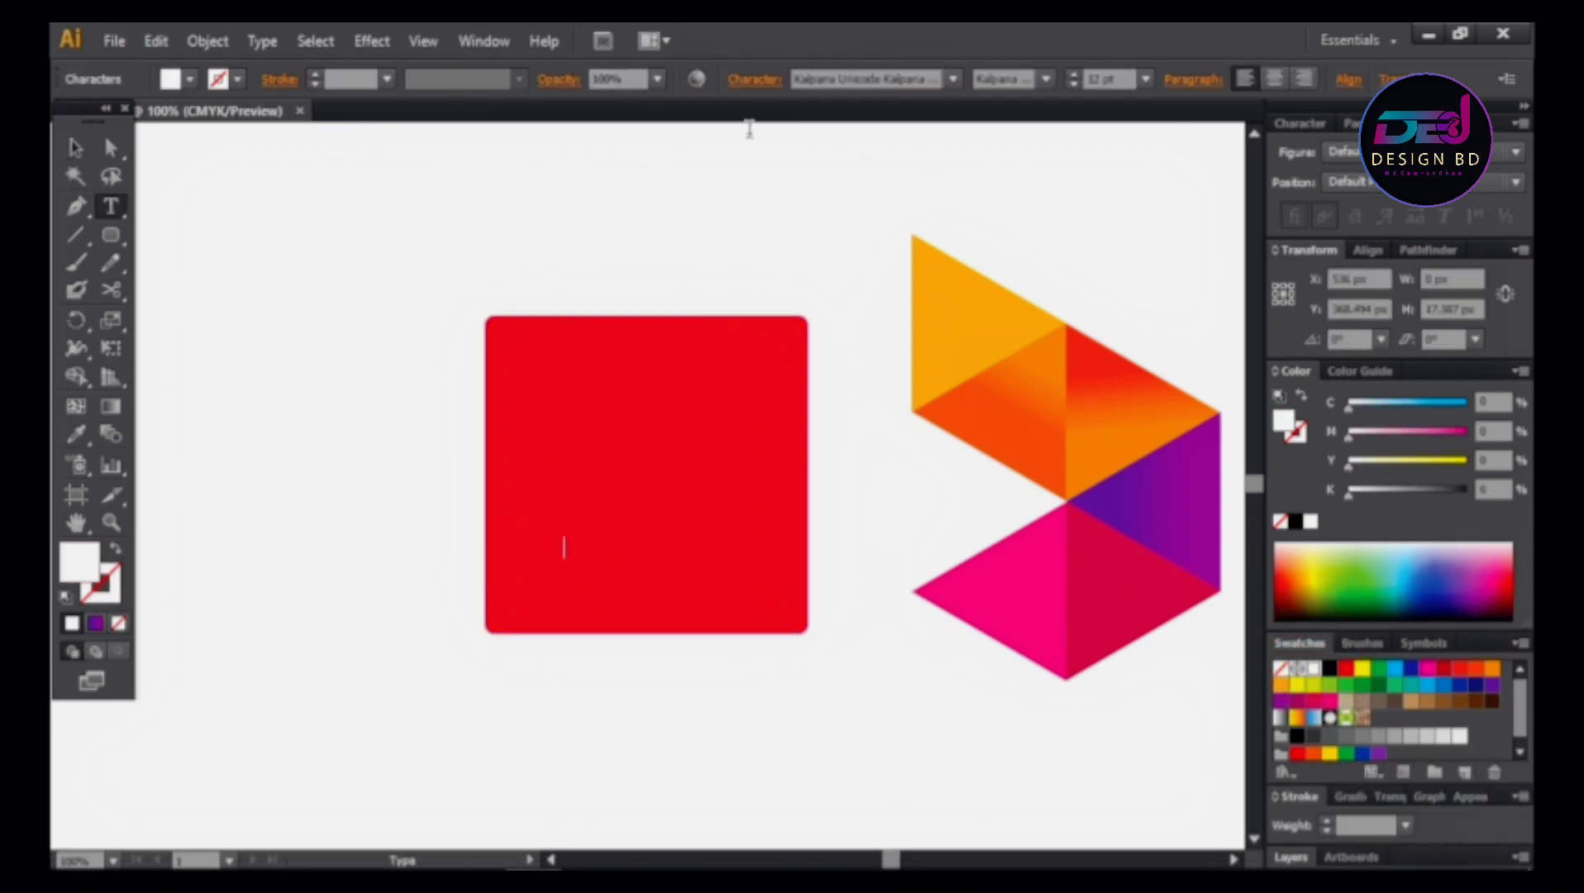
{"action": "type", "text": "sut"}
{"action": "key", "text": "Return"}
{"action": "type", "text": "vdhd"}
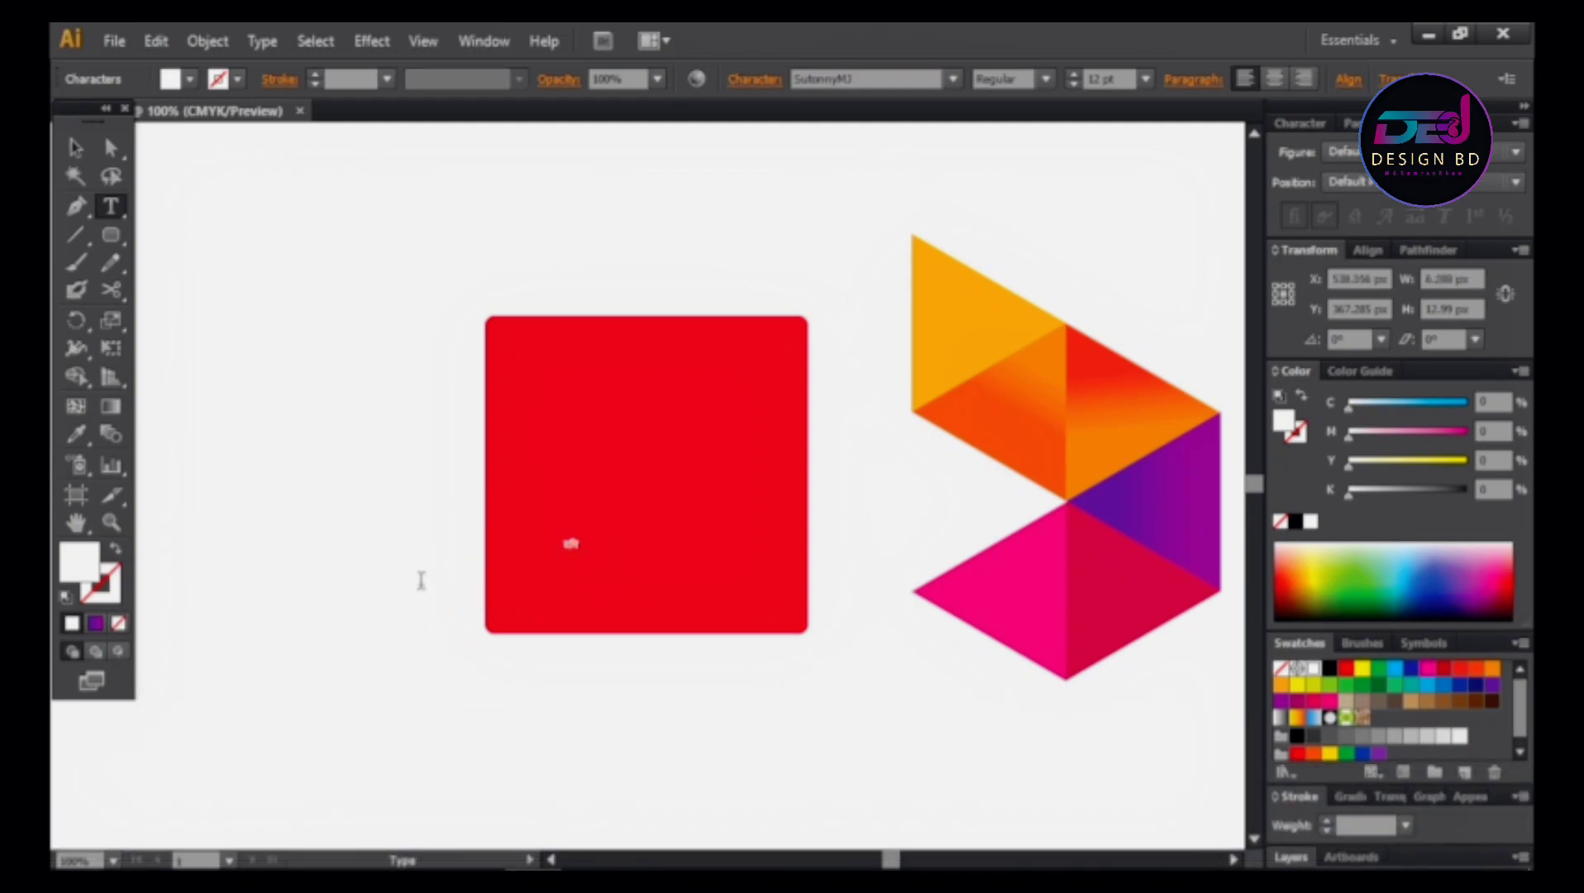
Scale the Bengali text up to about 141.6 pt within the red shape and change its font to Shorif Shishir Bijoy 52
{"action": "left_click", "coordinate": [75, 149]}
{"action": "left_click_drag", "start_coordinate": [582, 534], "coordinate": [666, 504]}
{"action": "left_click_drag", "start_coordinate": [624, 579], "coordinate": [637, 569]}
{"action": "left_click_drag", "start_coordinate": [685, 476], "coordinate": [703, 465]}
{"action": "left_click", "coordinate": [882, 76]}
{"action": "key", "text": "Down"}
{"action": "key", "text": "Down"}
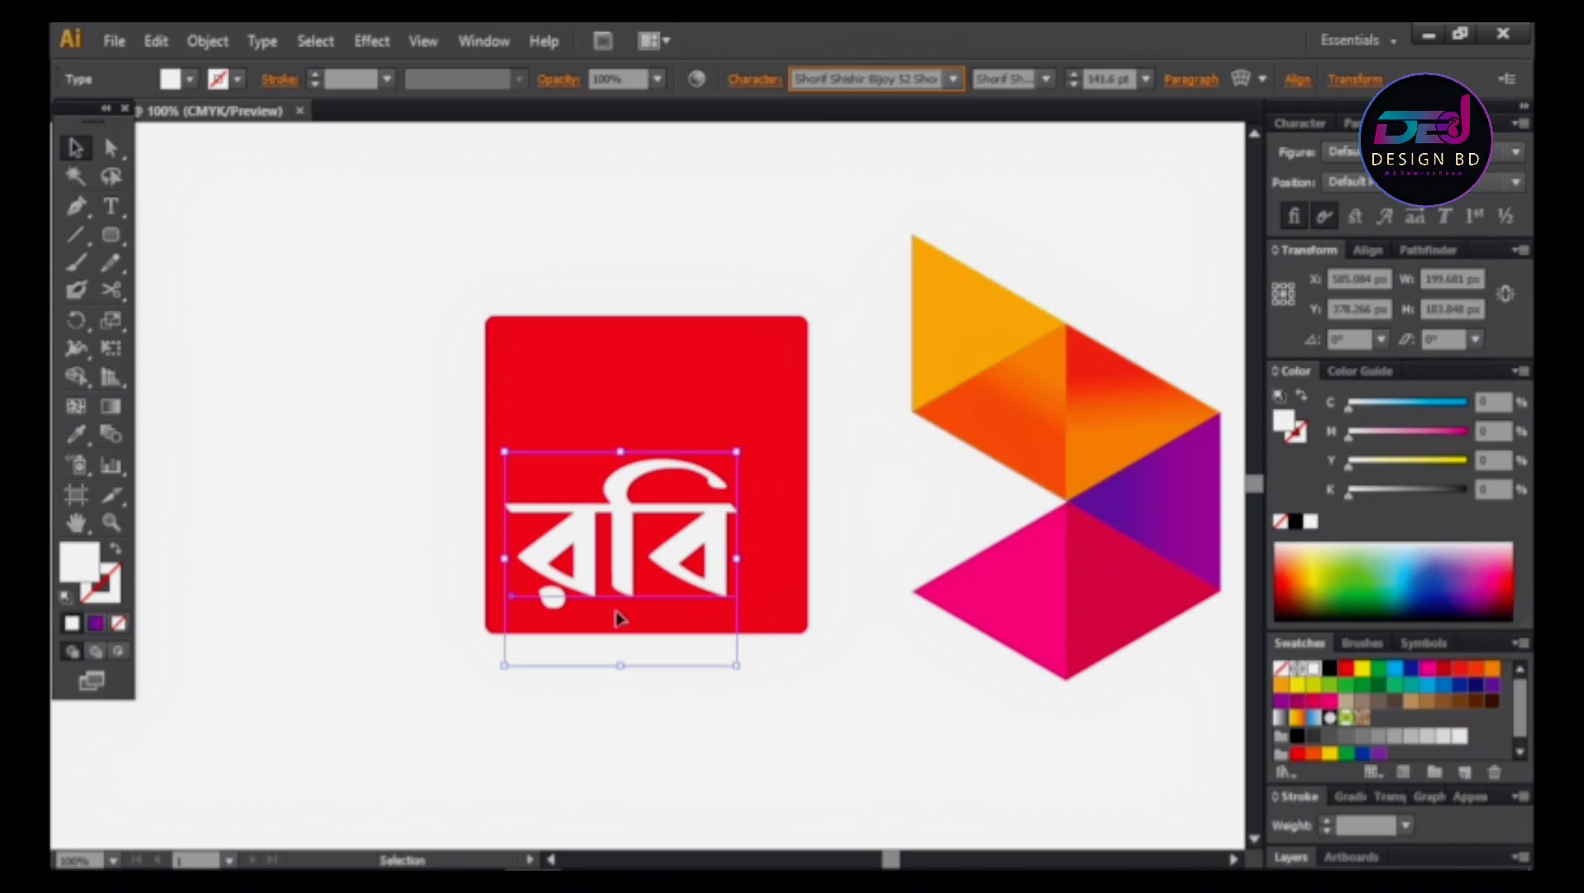
Shift the Bengali text slightly left on the red shape and convert it to outlines
{"action": "left_click_drag", "start_coordinate": [678, 579], "coordinate": [675, 577]}
{"action": "left_click_drag", "start_coordinate": [676, 576], "coordinate": [670, 576]}
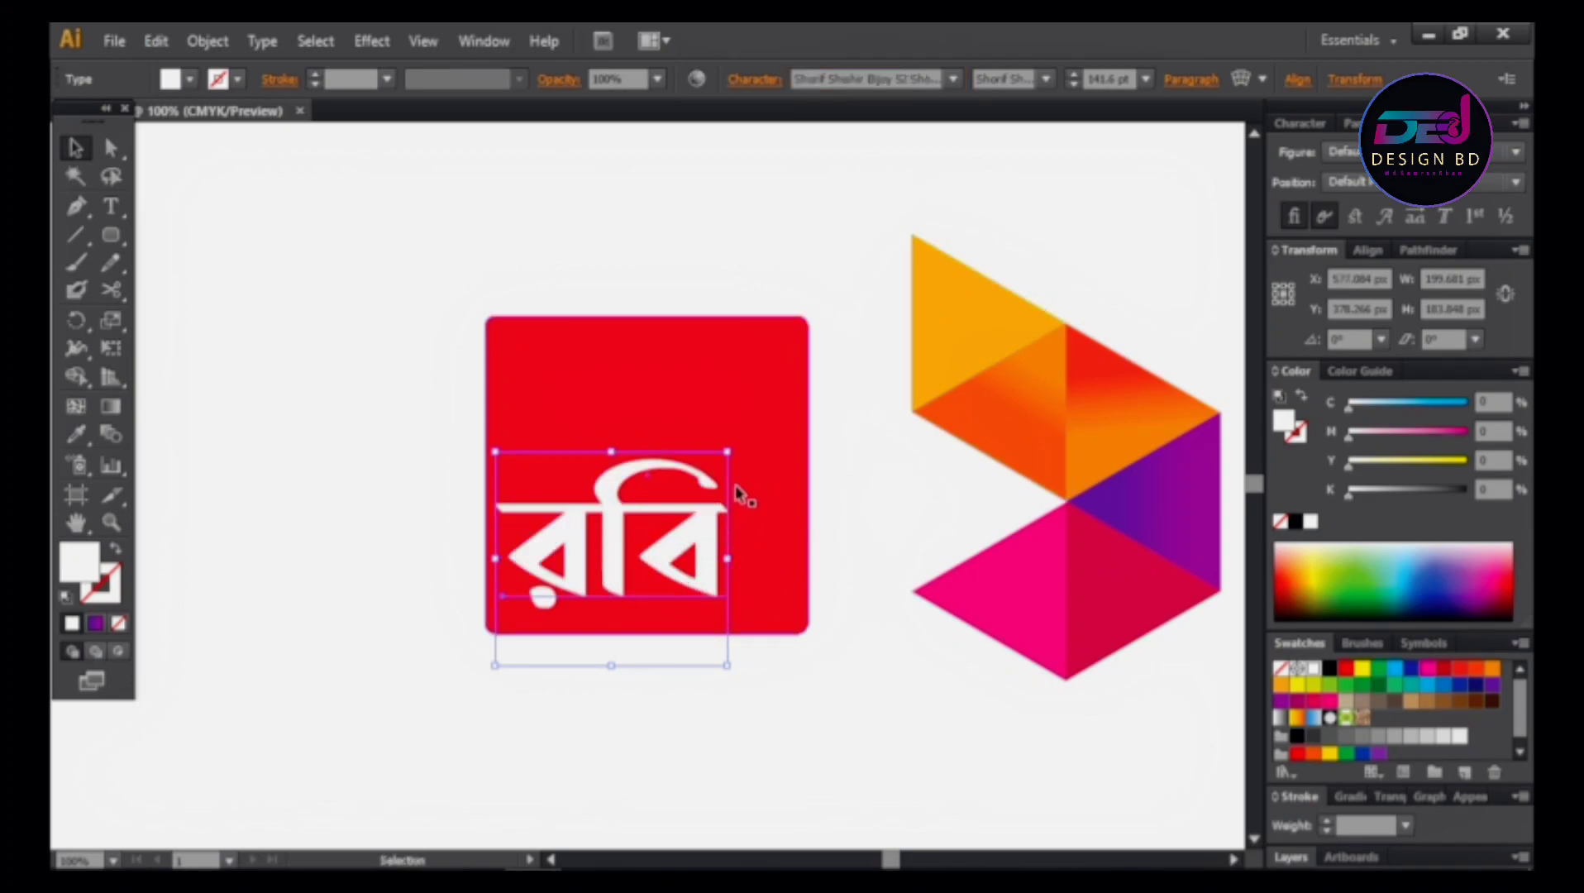
{"action": "key", "text": "ctrl+shift+o"}
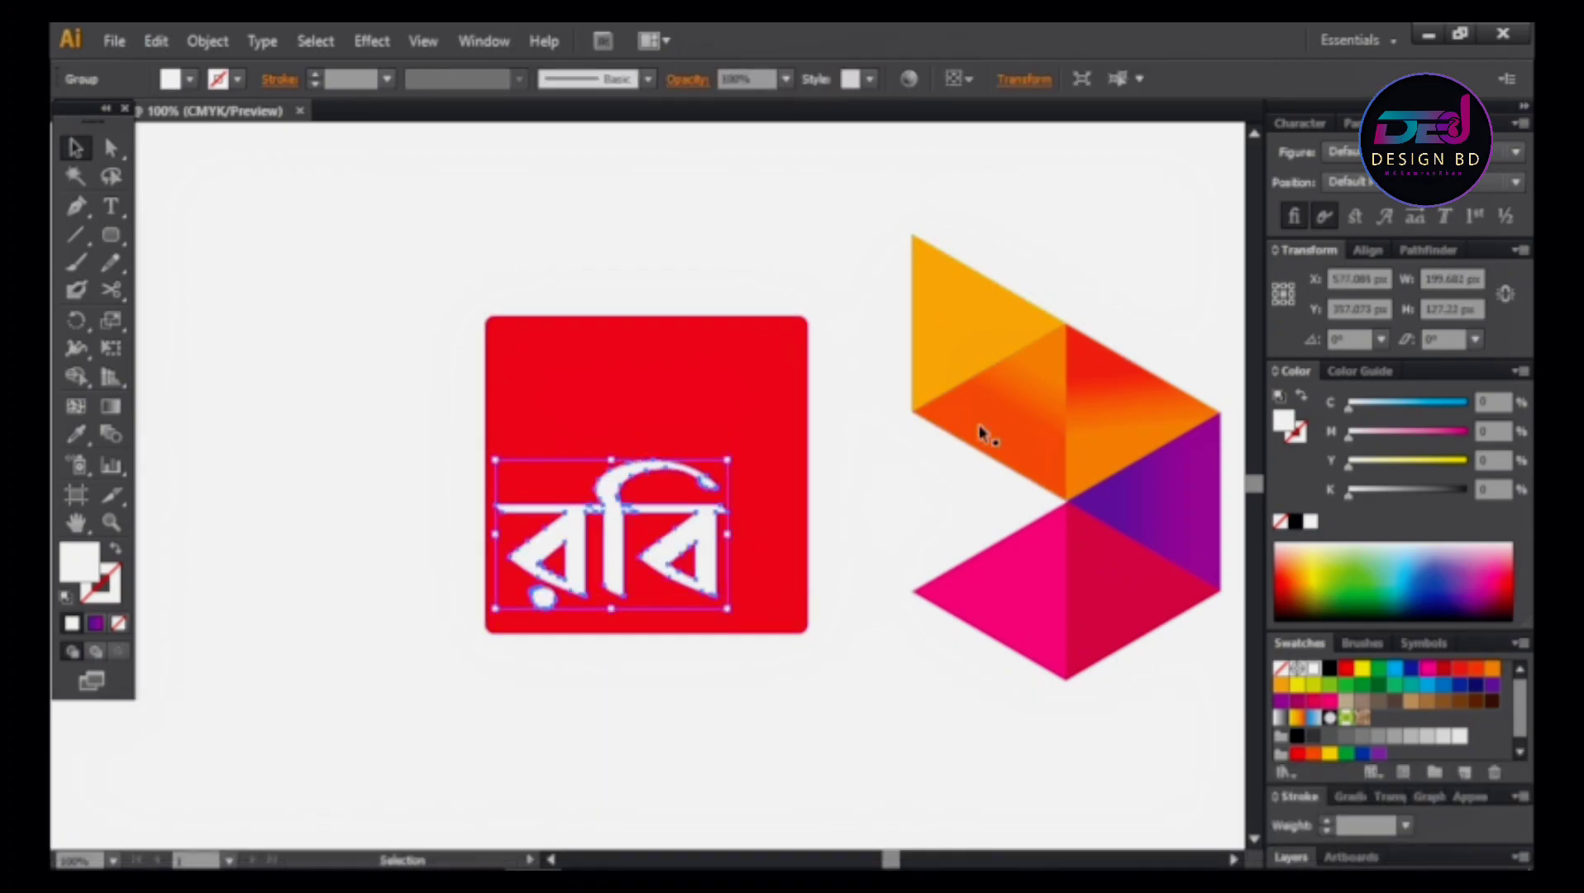
Scale the outlined lettering down slightly and place it in the lower-left area of the red shape
{"action": "left_click_drag", "start_coordinate": [727, 459], "coordinate": [708, 471]}
{"action": "left_click_drag", "start_coordinate": [696, 571], "coordinate": [676, 587]}
{"action": "left_click", "coordinate": [1022, 720]}
Scale the triangle logo down to about 109 by 158 px and place it in the upper-right area of the red shape
{"action": "left_click", "coordinate": [1054, 620]}
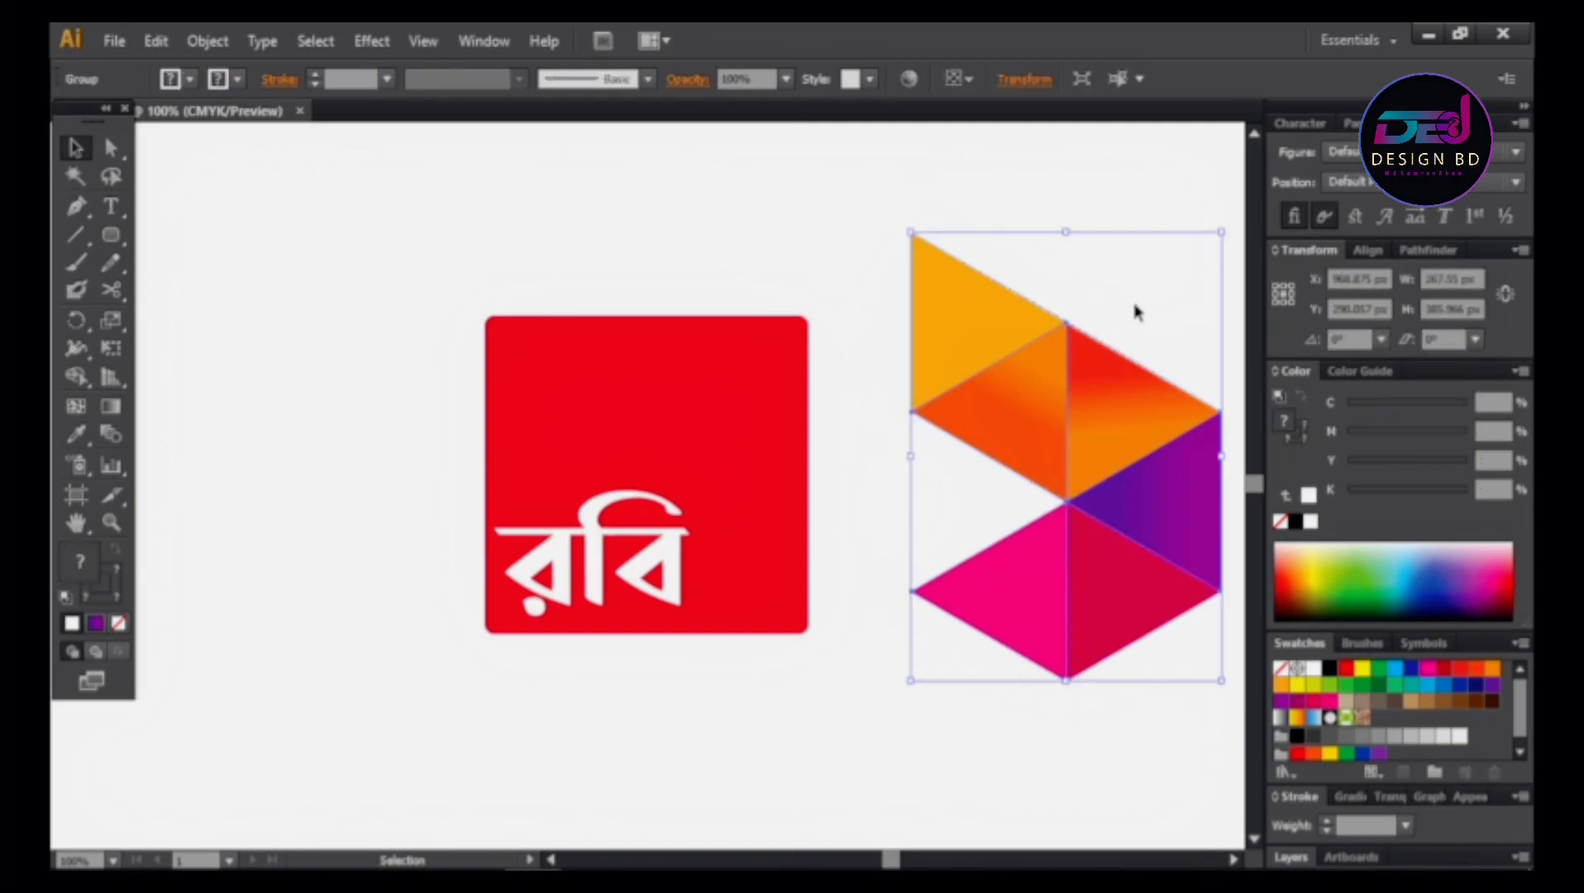
{"action": "left_click_drag", "start_coordinate": [1224, 232], "coordinate": [1185, 379]}
{"action": "key", "text": "ctrl+z"}
{"action": "left_click_drag", "start_coordinate": [1224, 233], "coordinate": [1166, 335]}
{"action": "left_click_drag", "start_coordinate": [1101, 486], "coordinate": [758, 451]}
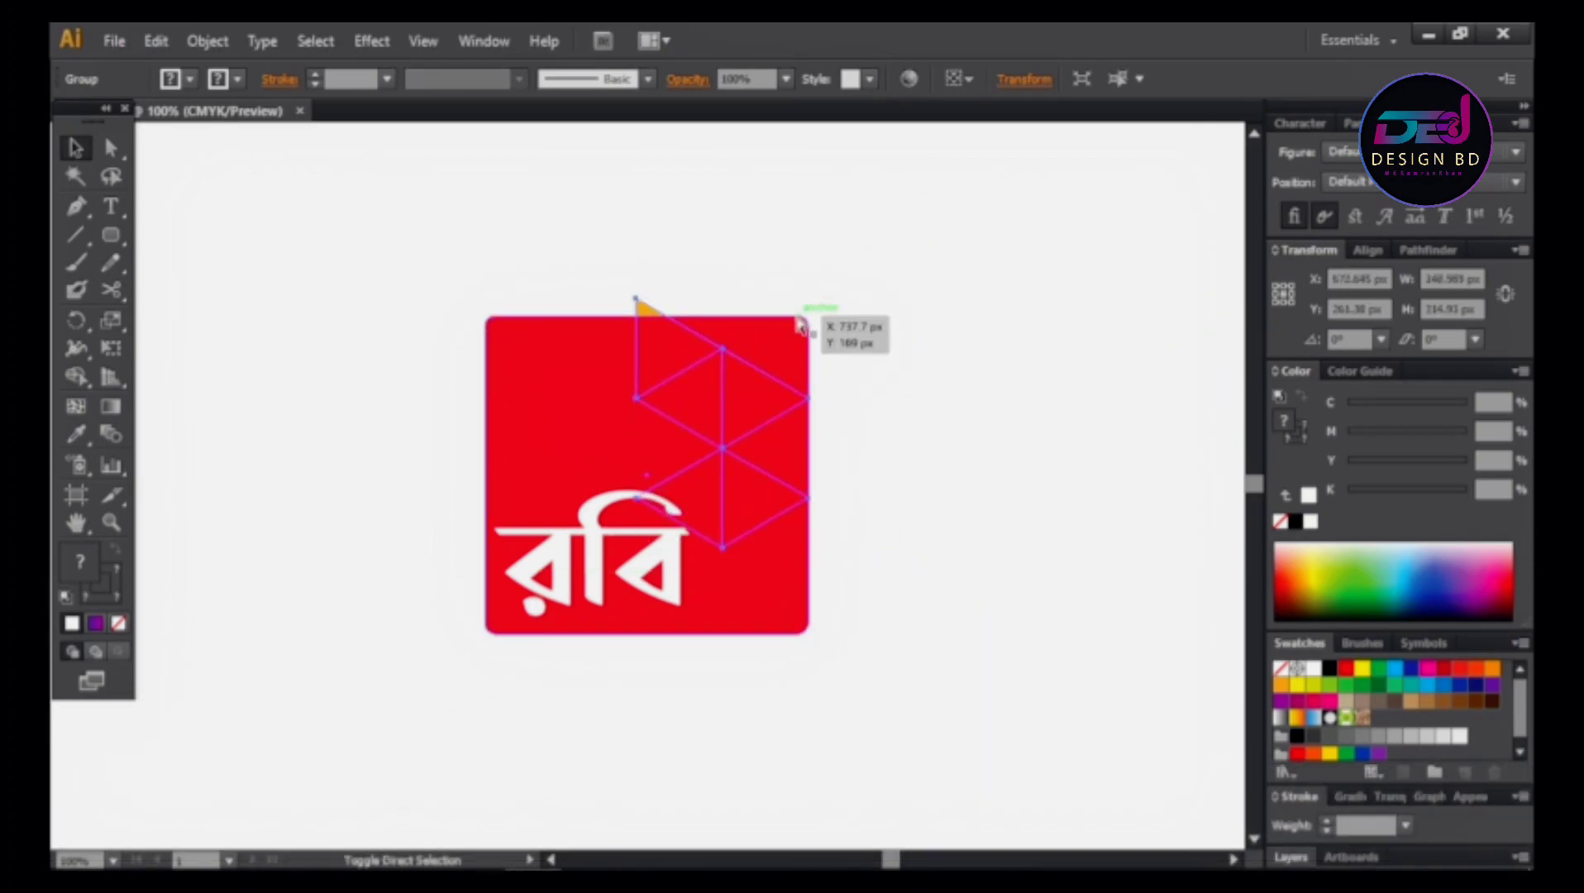
{"action": "left_click_drag", "start_coordinate": [808, 299], "coordinate": [785, 332]}
{"action": "left_click", "coordinate": [961, 430]}
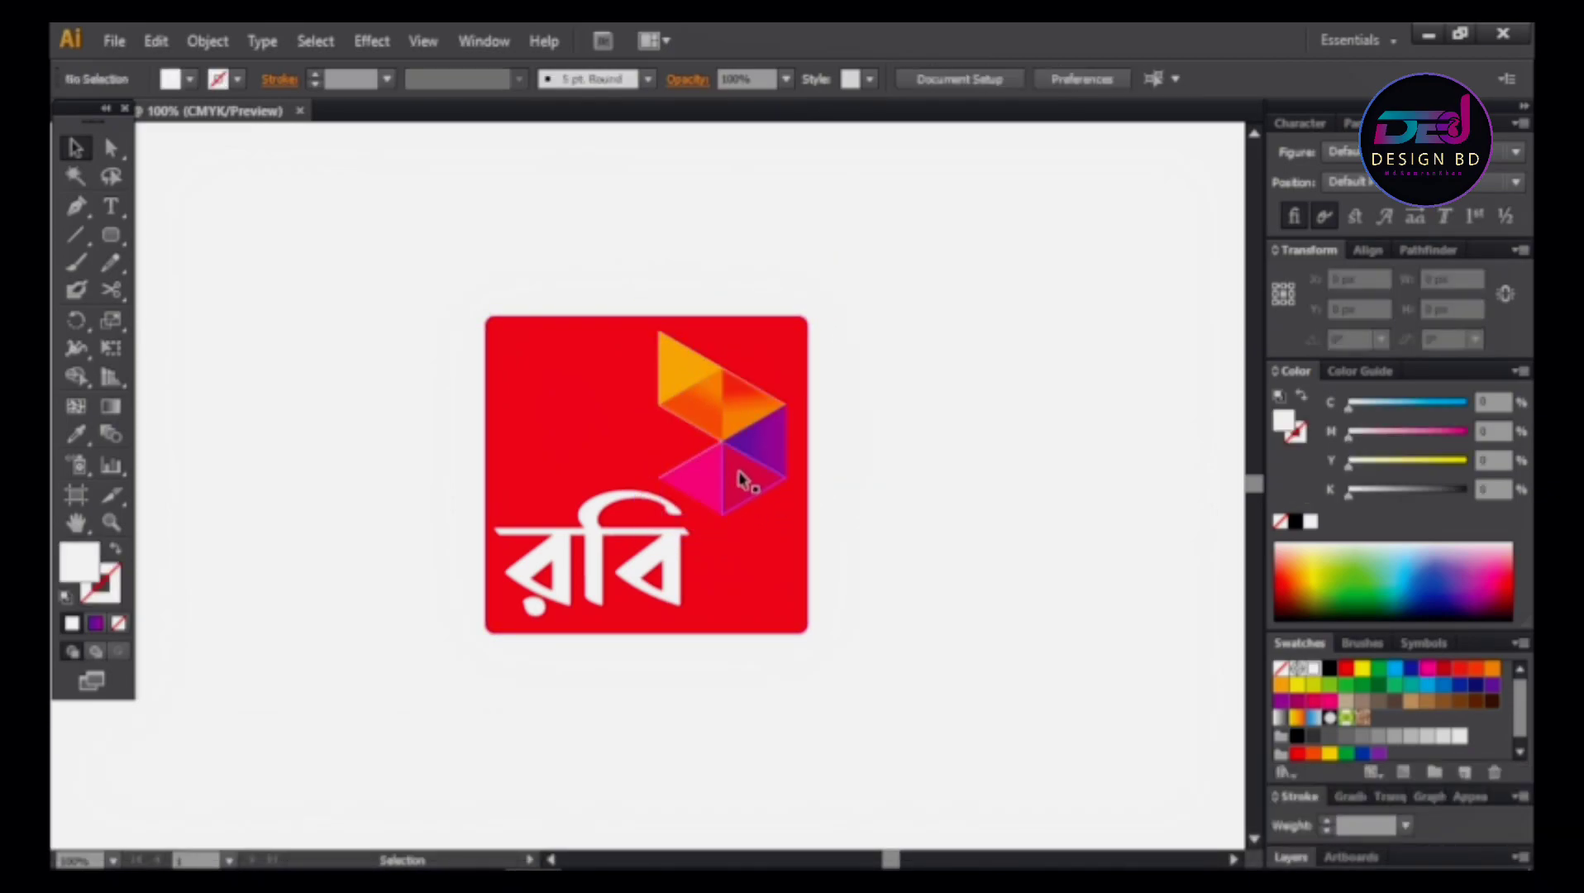
Nudge the triangle logo about 7 px and the lettering about 8 px right, and shift the red background slightly down
{"action": "left_click_drag", "start_coordinate": [747, 480], "coordinate": [751, 480]}
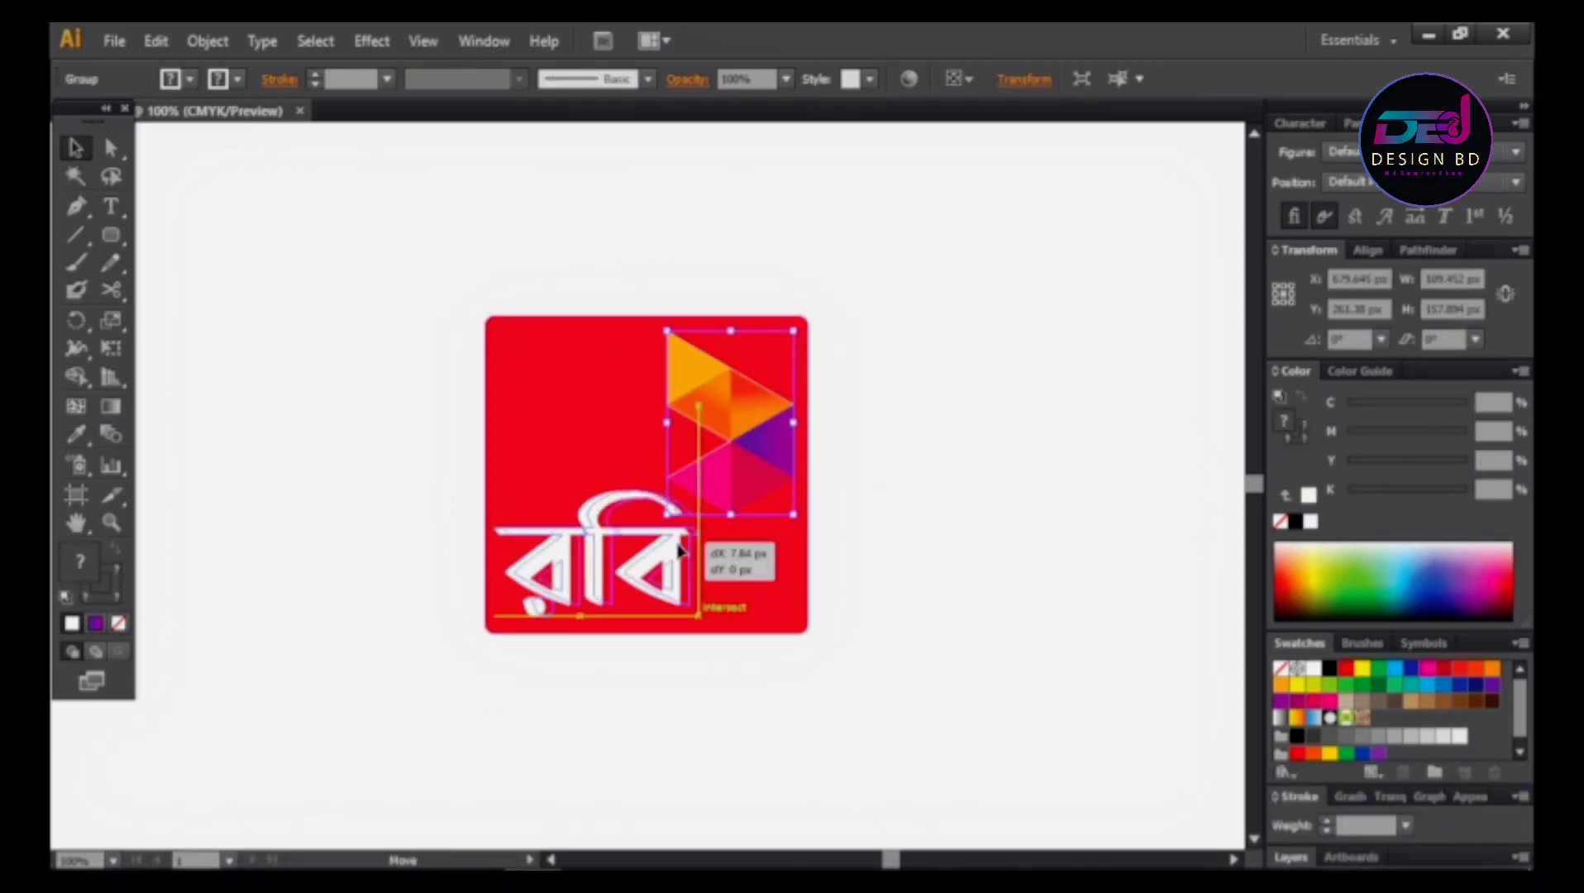
{"action": "left_click_drag", "start_coordinate": [679, 550], "coordinate": [680, 550]}
{"action": "left_click_drag", "start_coordinate": [757, 590], "coordinate": [759, 589]}
{"action": "left_click", "coordinate": [763, 589]}
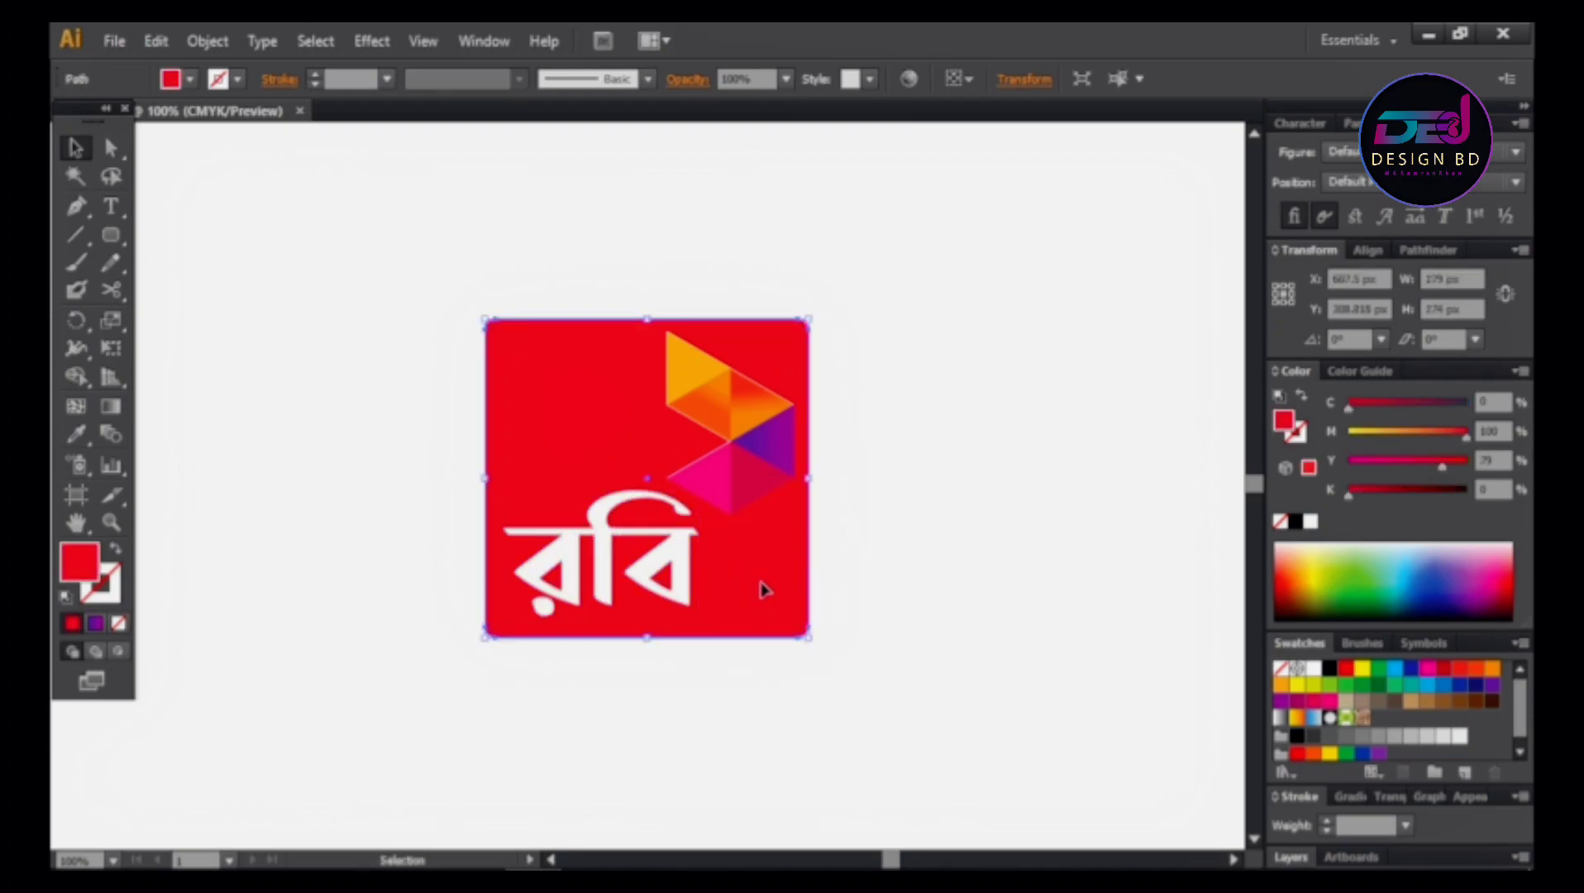